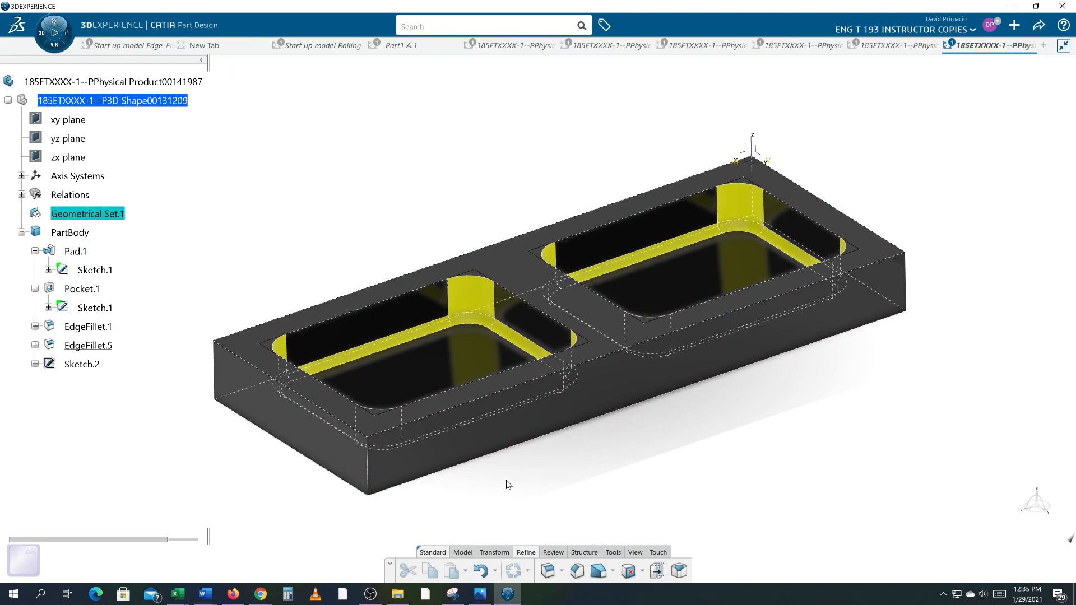
Highlight EdgeFillet.1 on the part to see which pocket corners it rounds
middle_click_drag(550, 469, 579, 455)
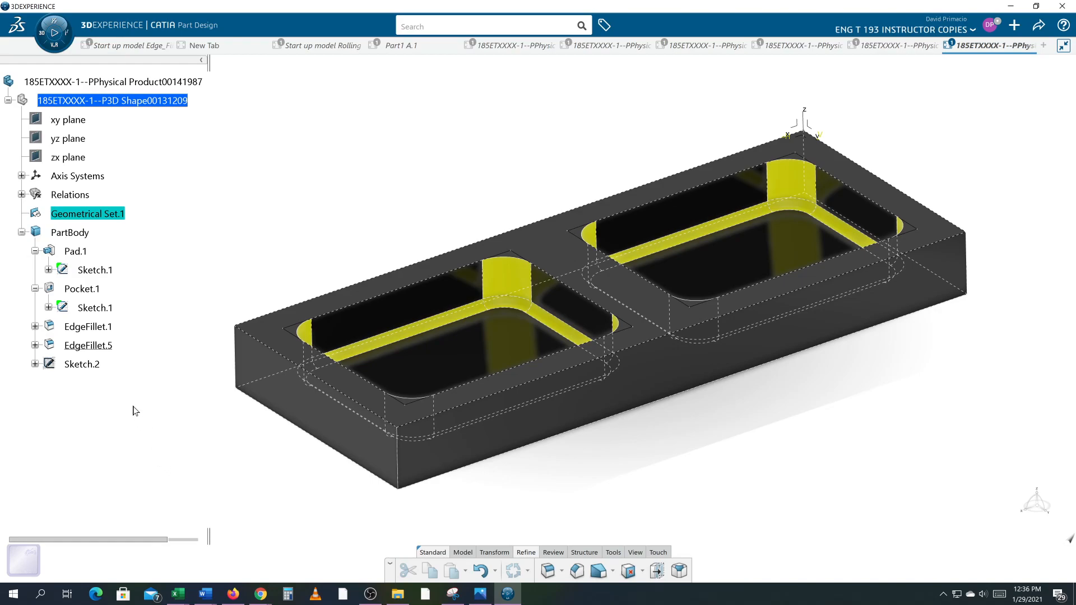
left_click(88, 326)
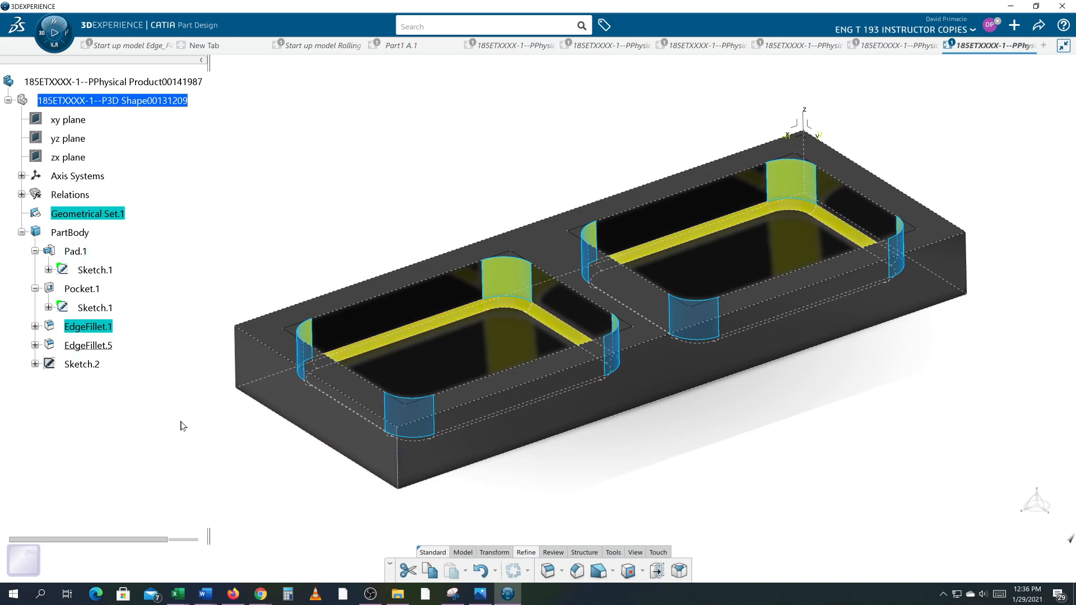
left_click(250, 444)
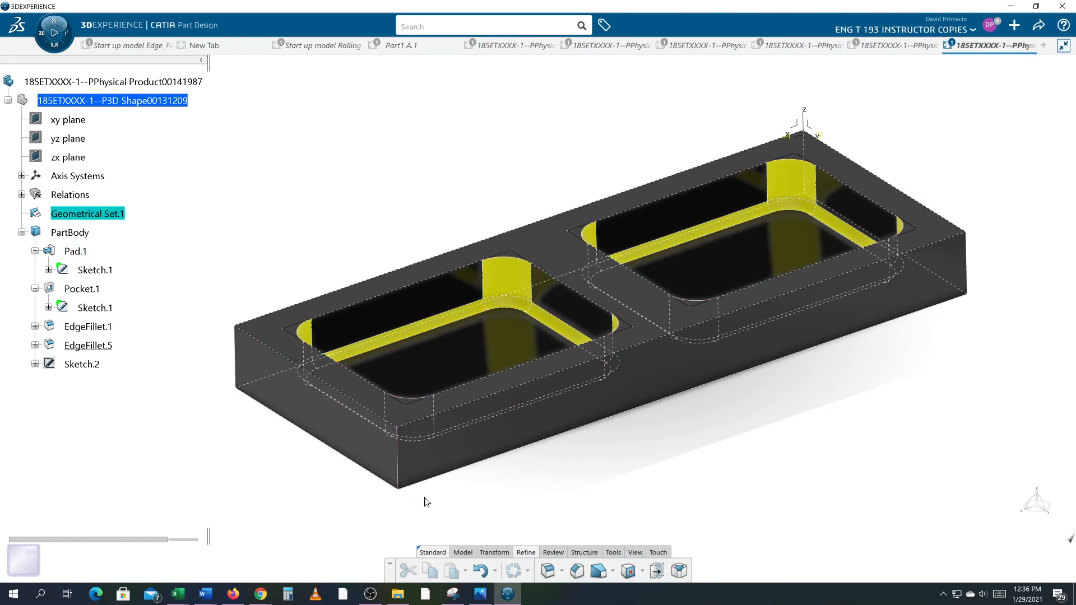
Turn off positioning the sketch plane parallel to the screen in the Sketcher preferences
left_click(993, 29)
left_click(995, 59)
left_click(979, 64)
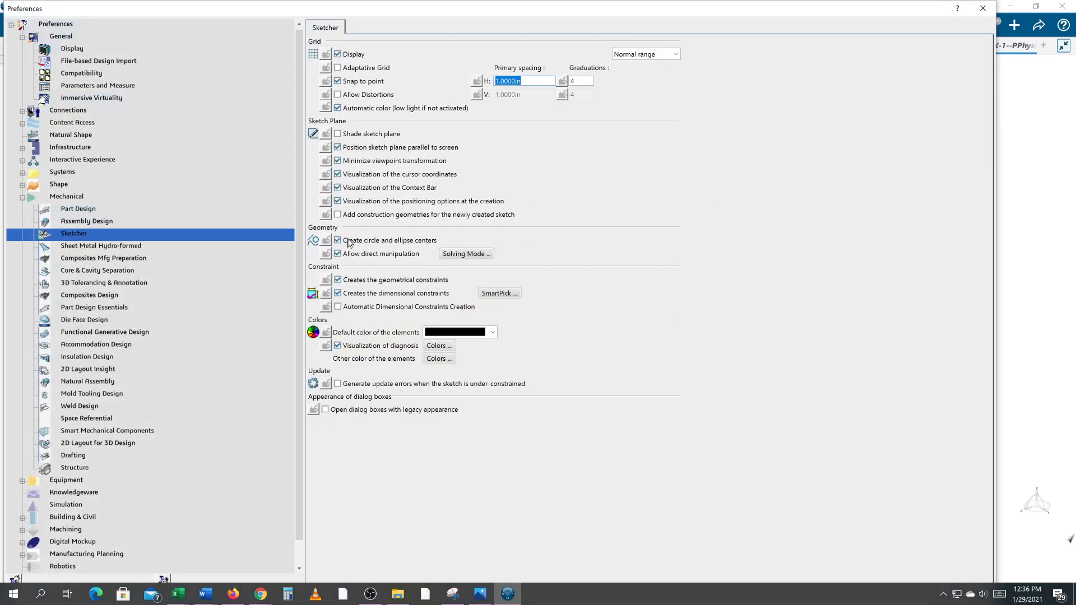
left_click(338, 147)
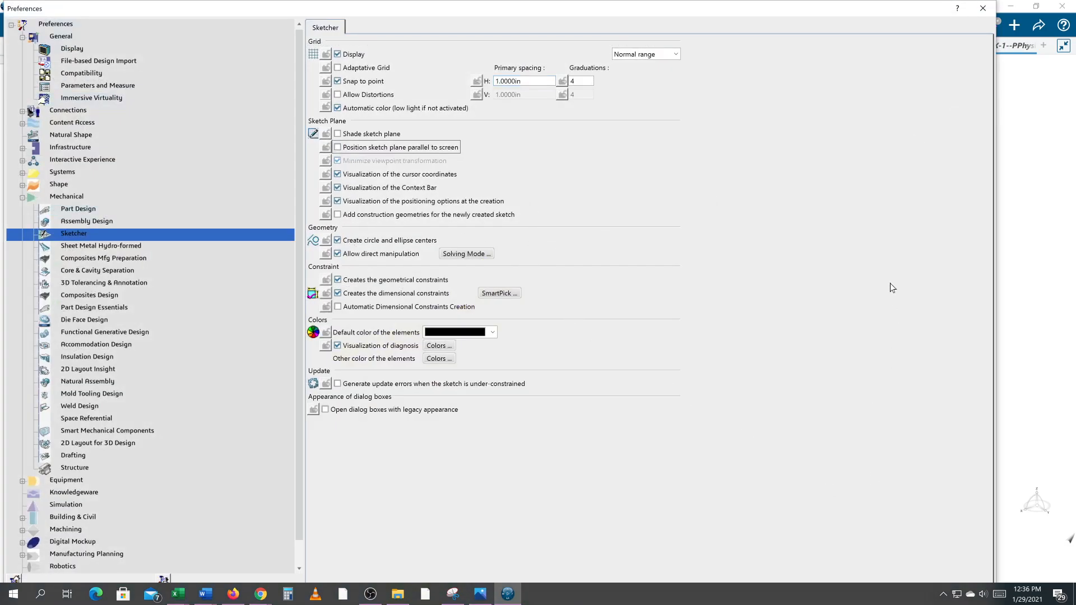
left_click_drag(828, 3, 818, 12)
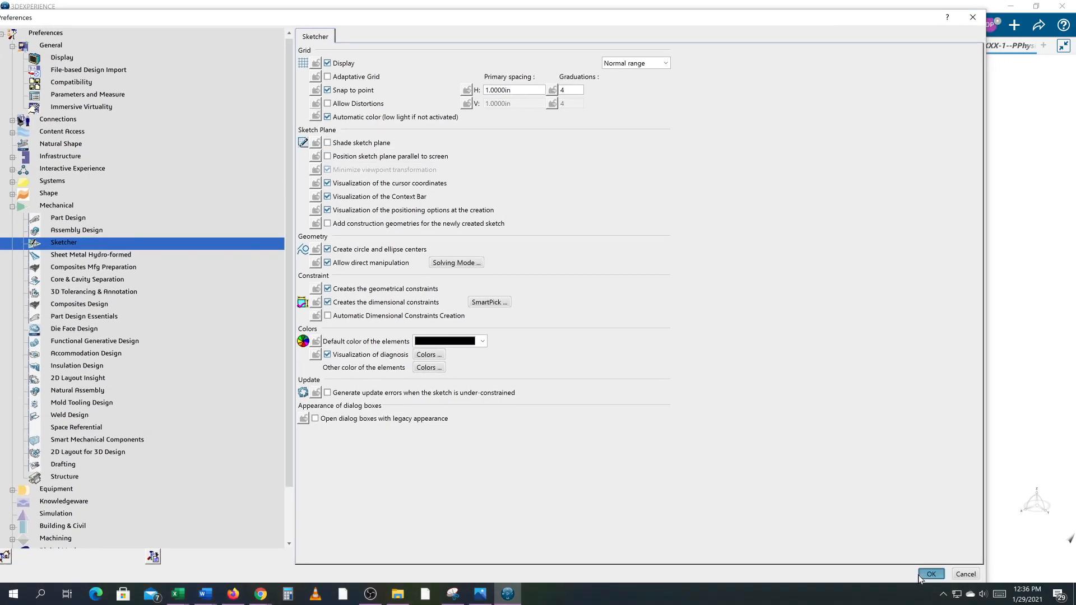
left_click(931, 574)
Review the definition of Pocket.1 without changing it
mouse_move(850, 442)
middle_mouse_down()
mouse_move(819, 448)
mouse_move(832, 452)
middle_mouse_up()
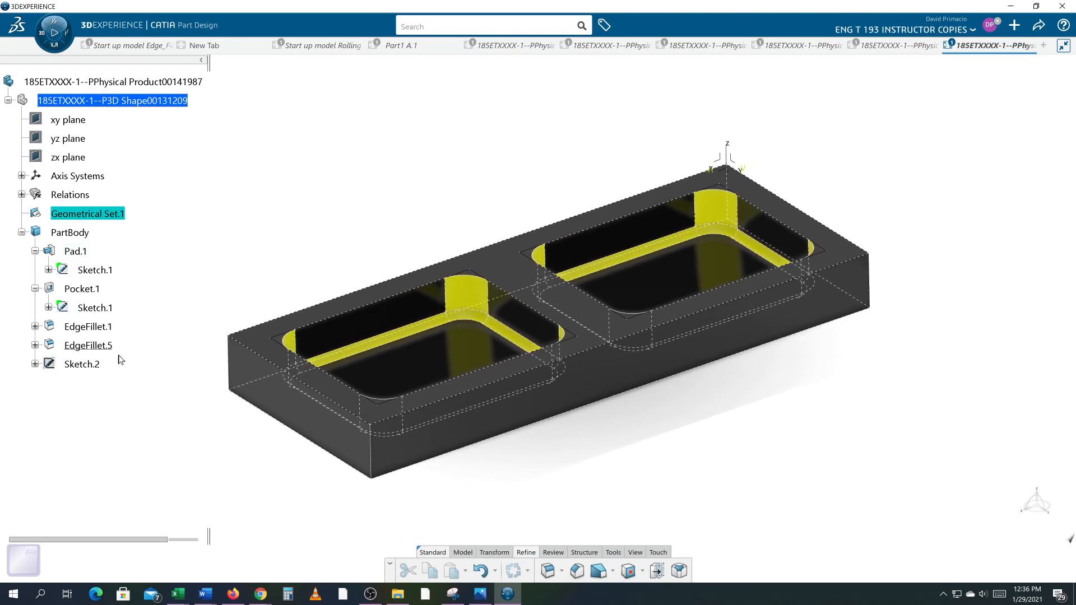
double_click(82, 289)
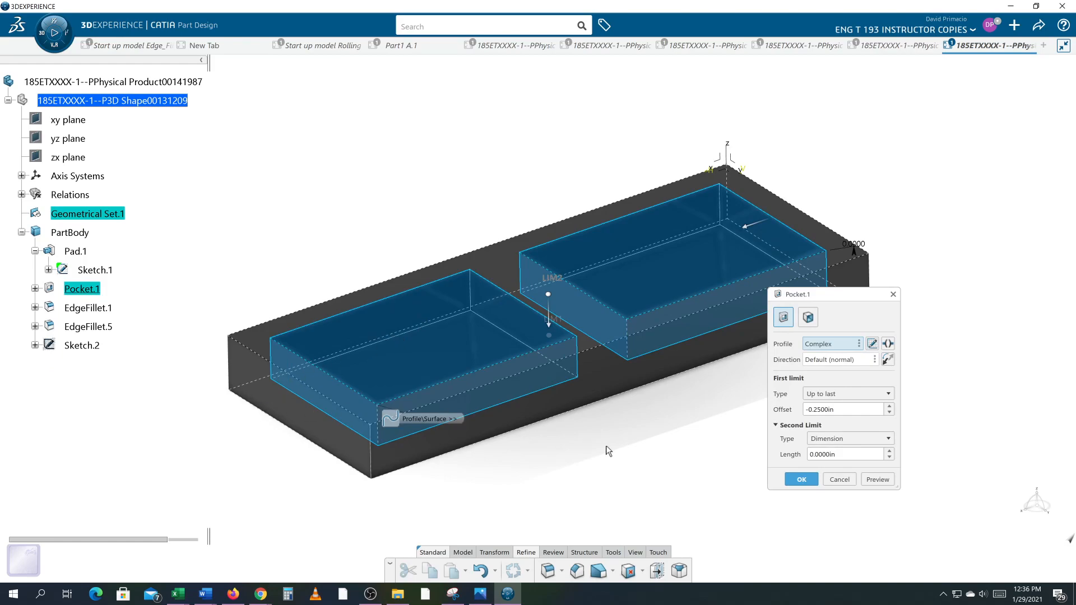
left_click(839, 480)
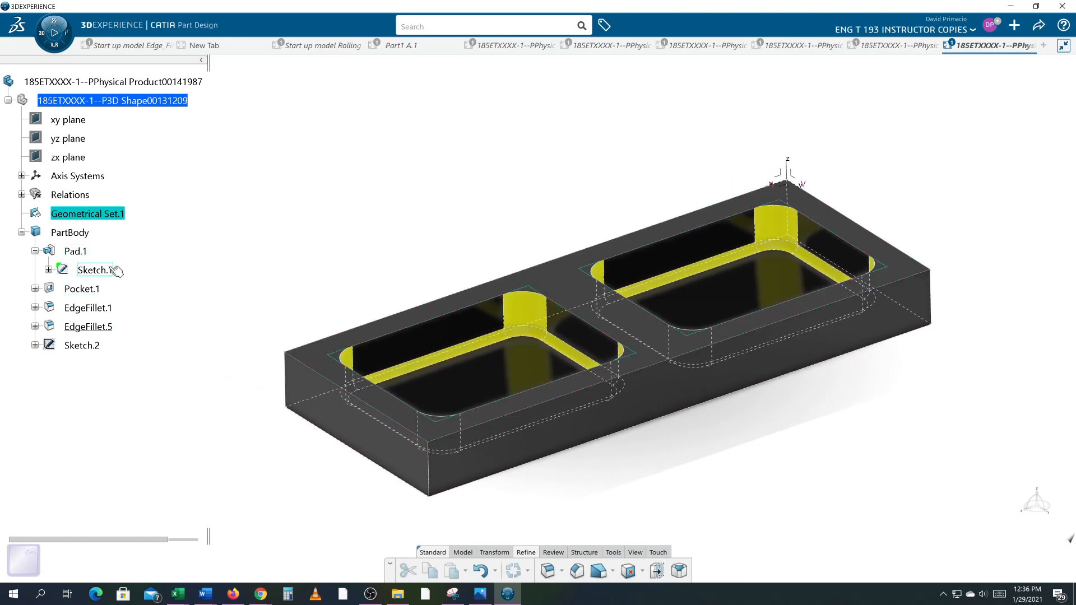
Edit Sketch.1 of the pad and set the distance between the two inner rectangles to 2 in
double_click(95, 270)
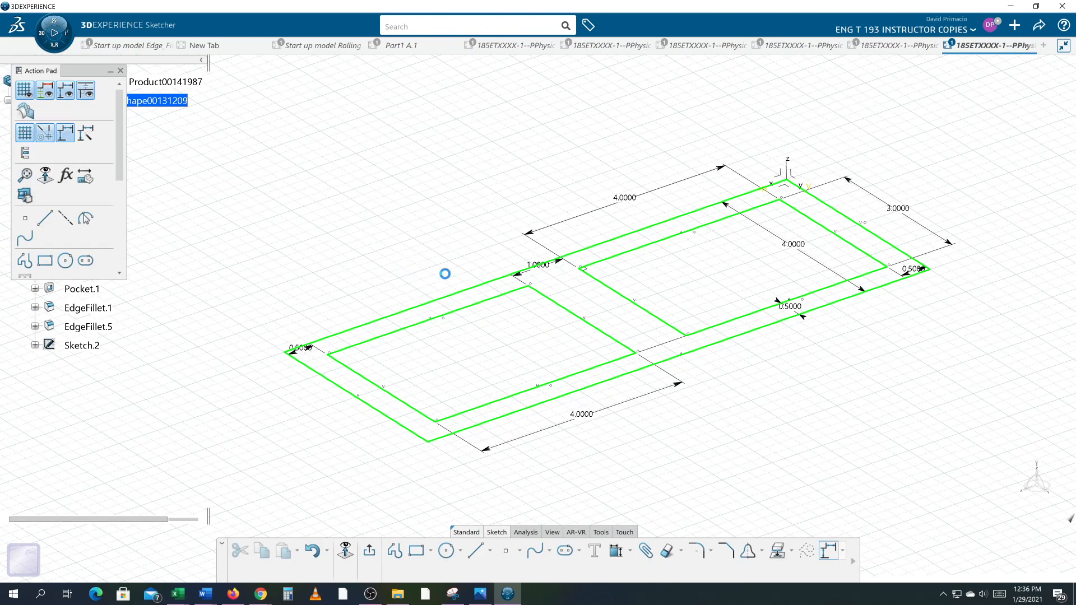
double_click(542, 270)
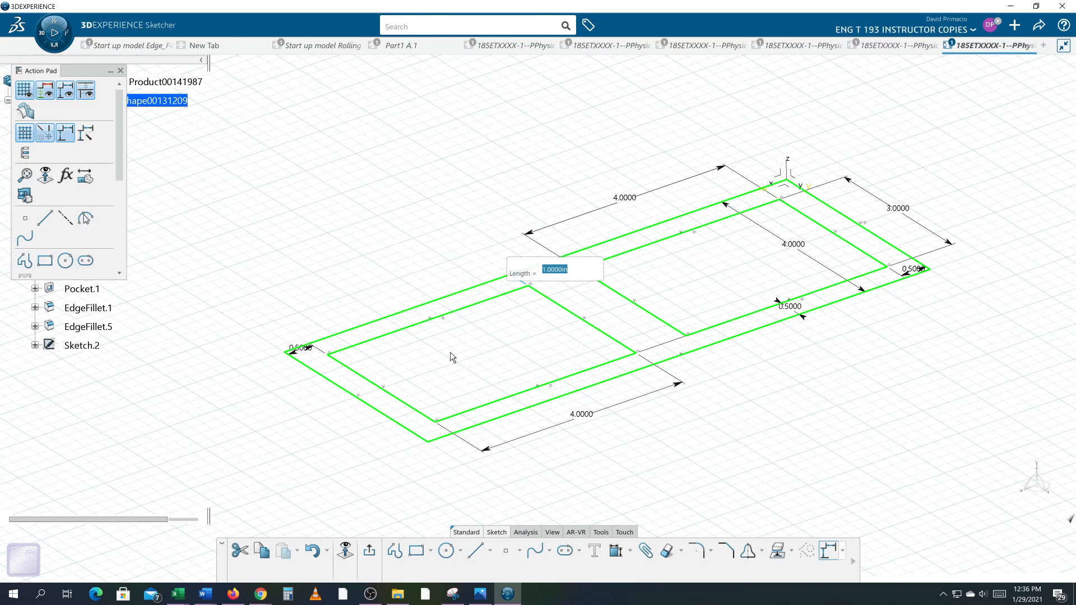
type("2")
key("Return")
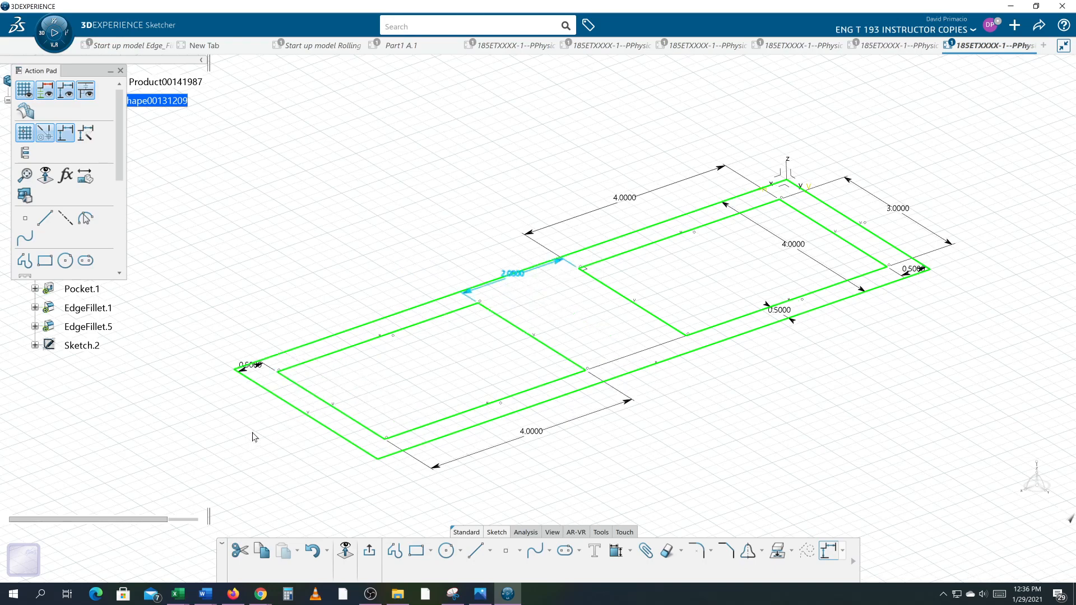
Try repositioning the 0.5 in end-wall dimension, and undo both that move and the change to the rectangle spacing
left_click_drag(268, 371, 266, 313)
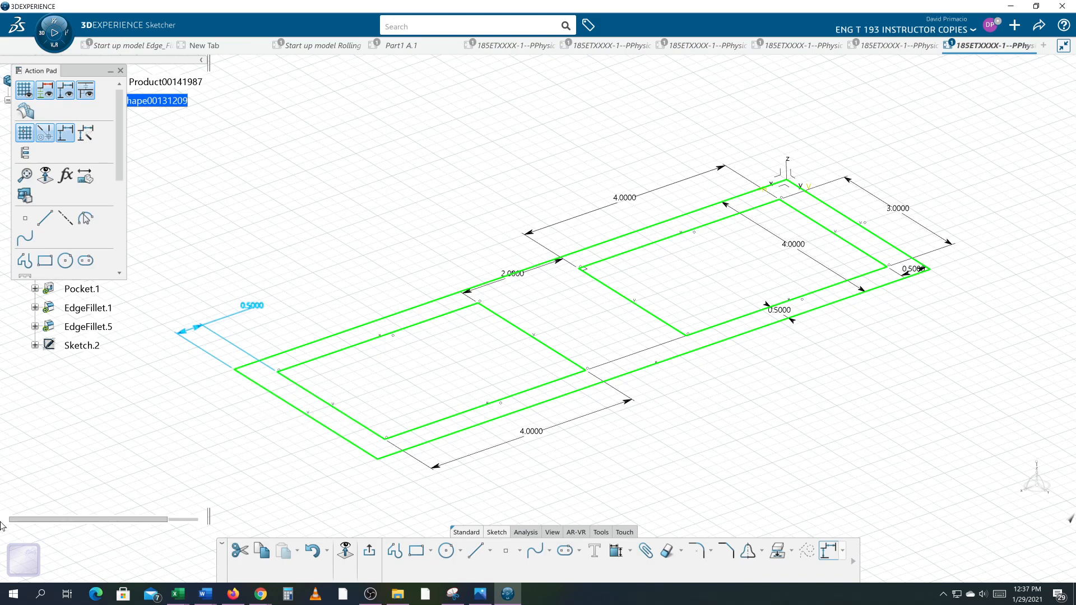
left_click_drag(252, 306, 251, 365)
left_click(513, 273)
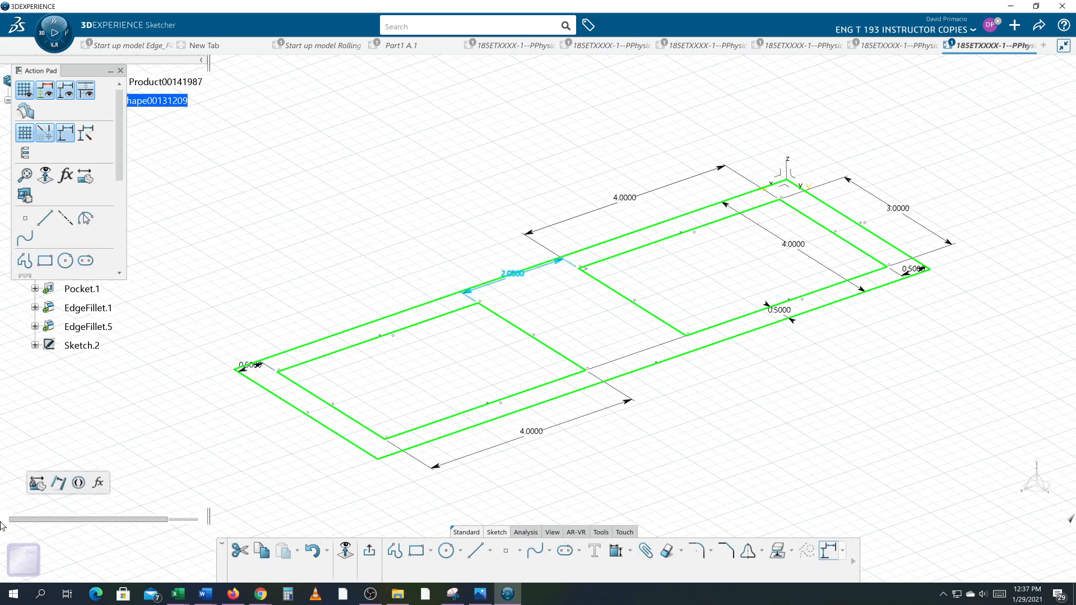
key("Return")
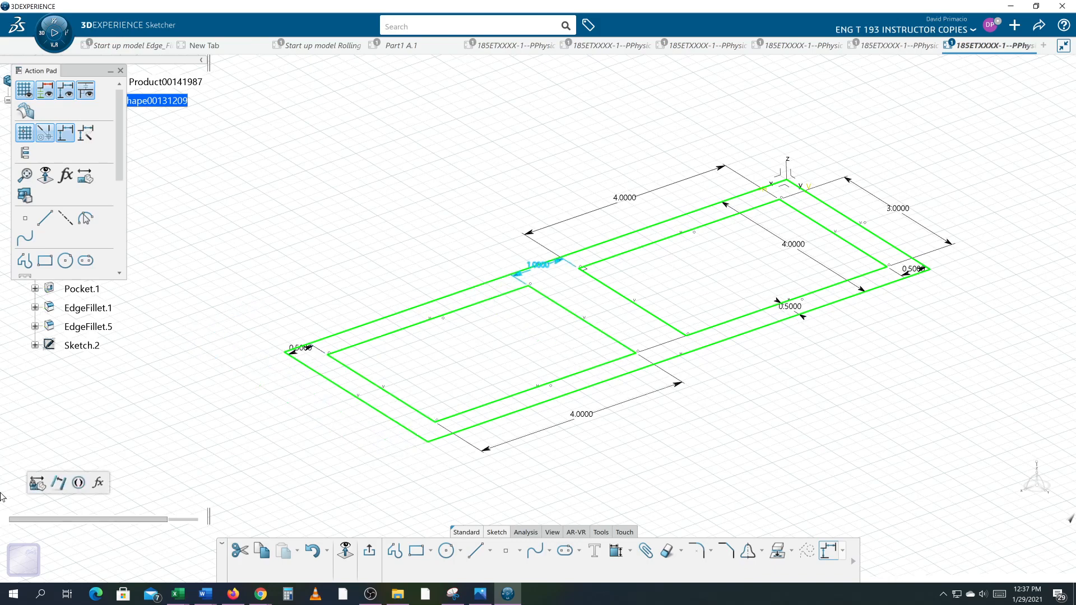
Delete the 0.5 in dimension between the end of the outer outline and the inner rectangle farthest from the origin
mouse_move(388, 337)
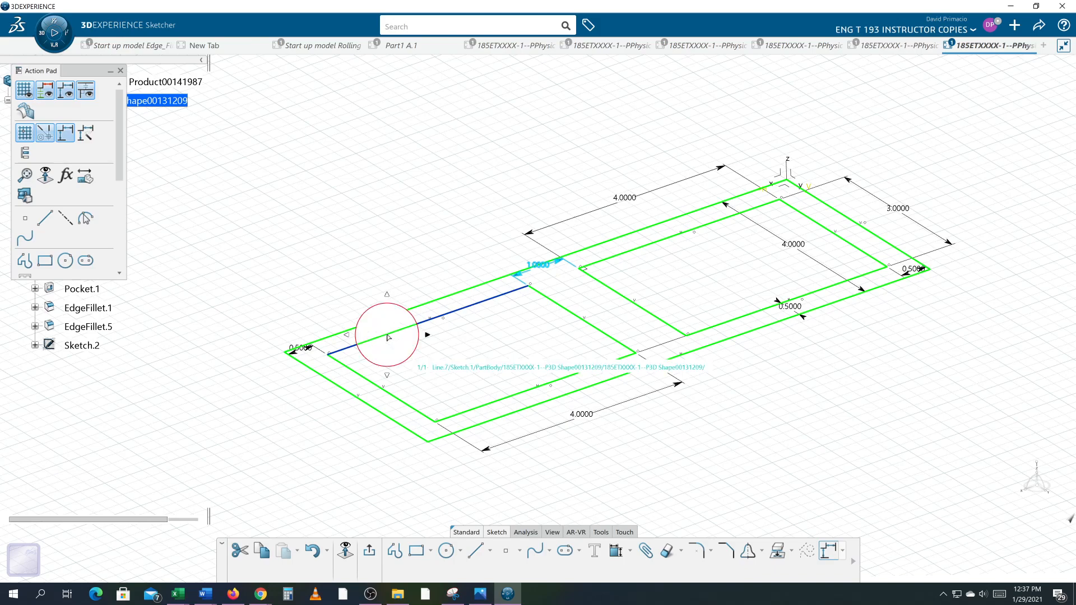
left_click_drag(300, 348, 246, 380)
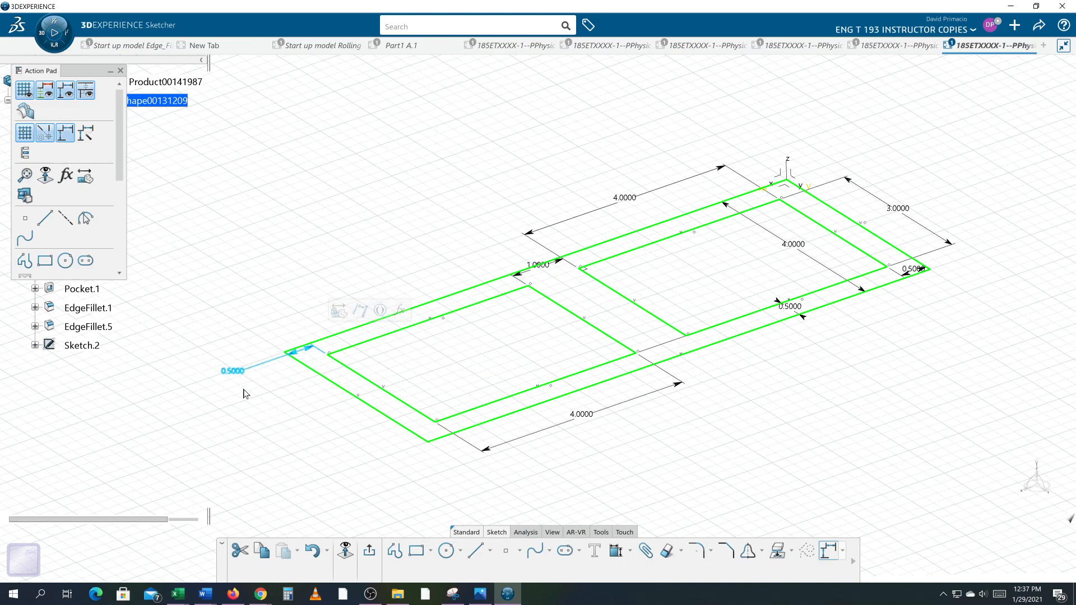
key("Delete")
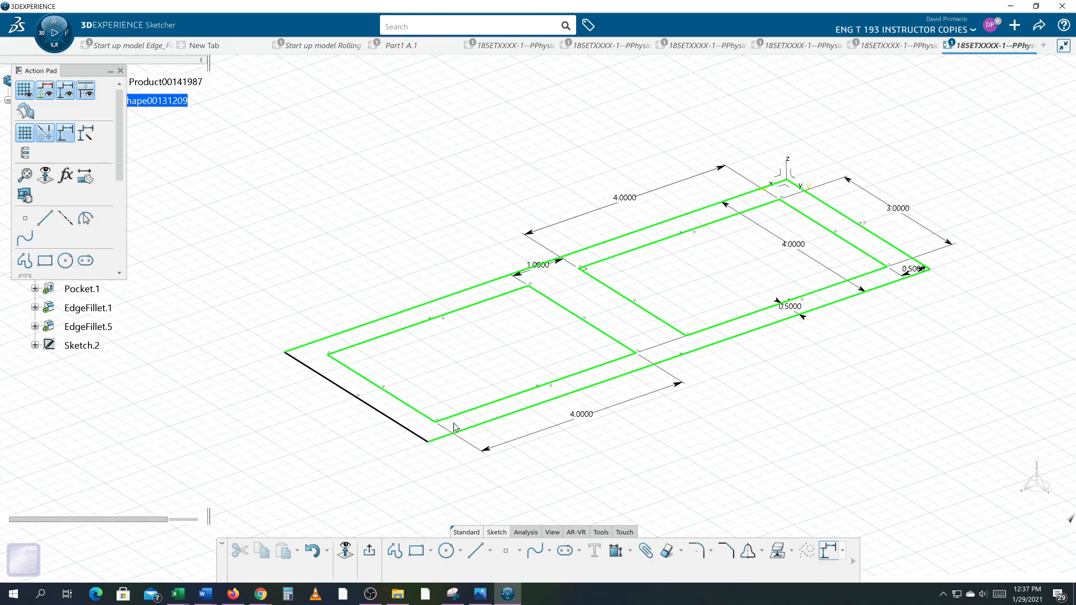
Set the spacing between the two inner rectangles to 2 in again, exit the sketch and dismiss the update diagnosis
double_click(550, 267)
type("2.0000in")
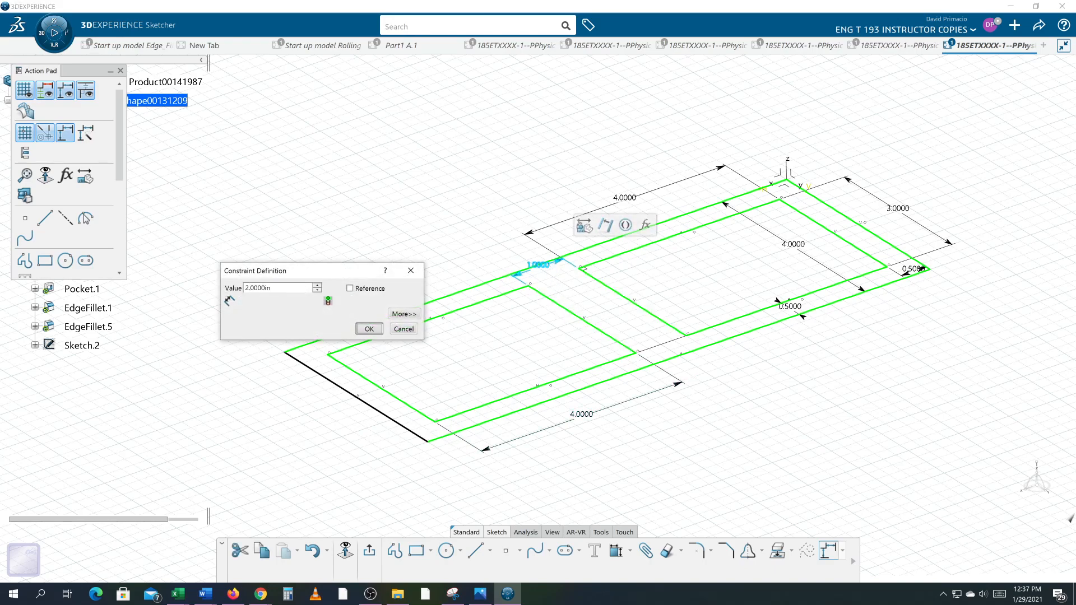
key("Return")
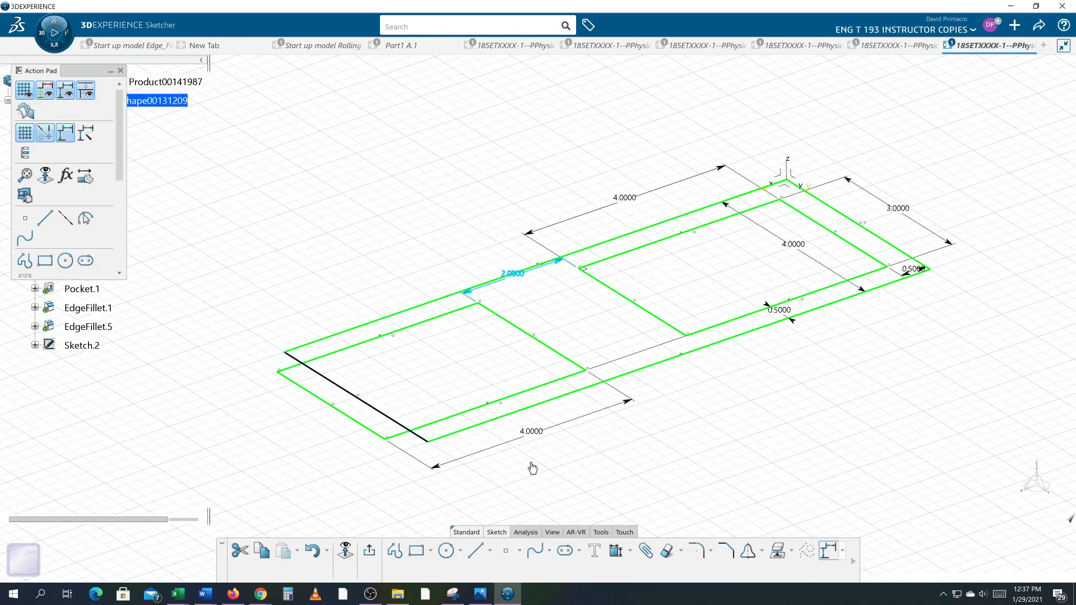
left_click(616, 551)
left_click(386, 319)
left_click(357, 289)
key("Return")
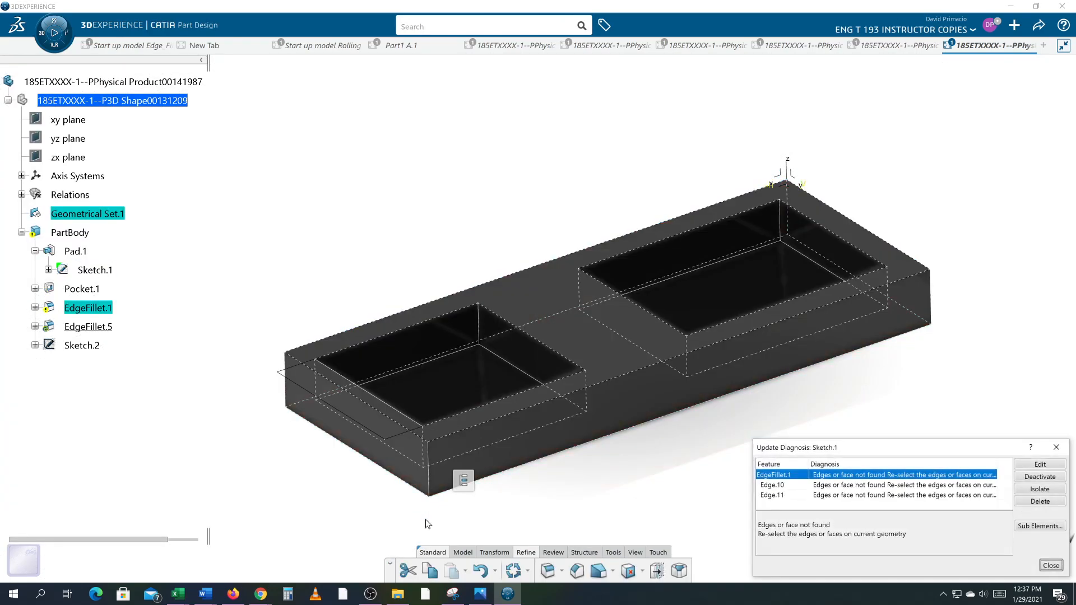
left_click(1050, 566)
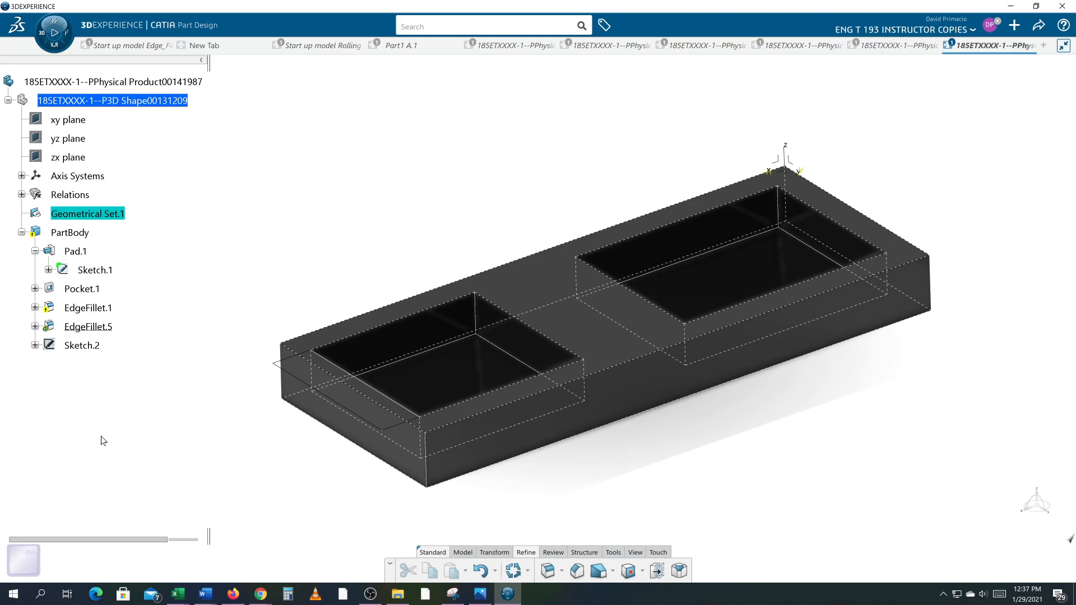
Undo the sketch exit, the 2 in spacing and the deletion of the end-wall dimension
key("ctrl+z")
key("ctrl+z")
key("ctrl+z")
key("ctrl+z")
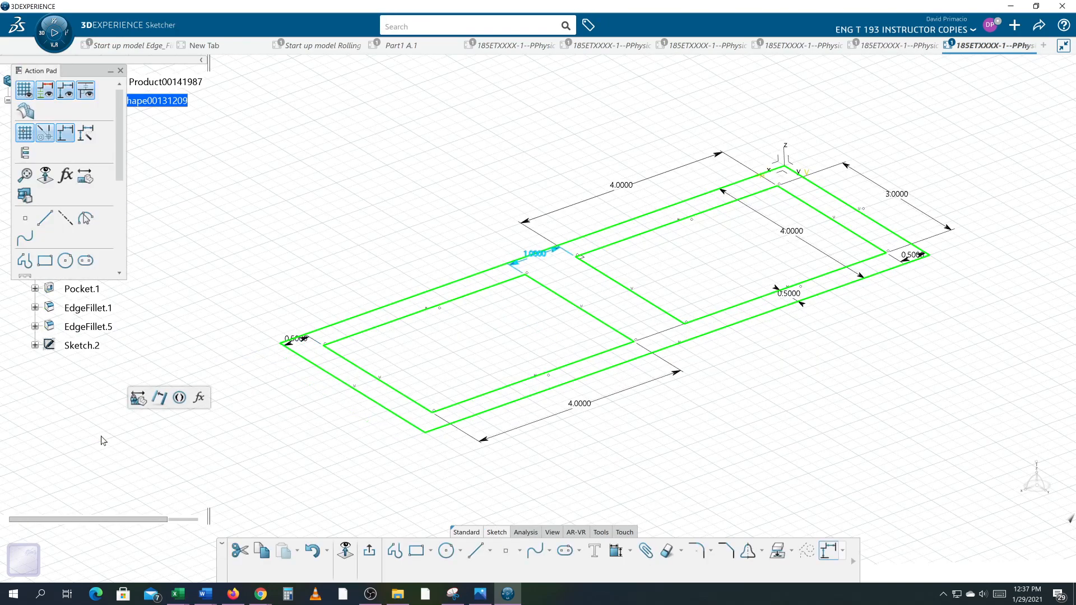
key("ctrl+z")
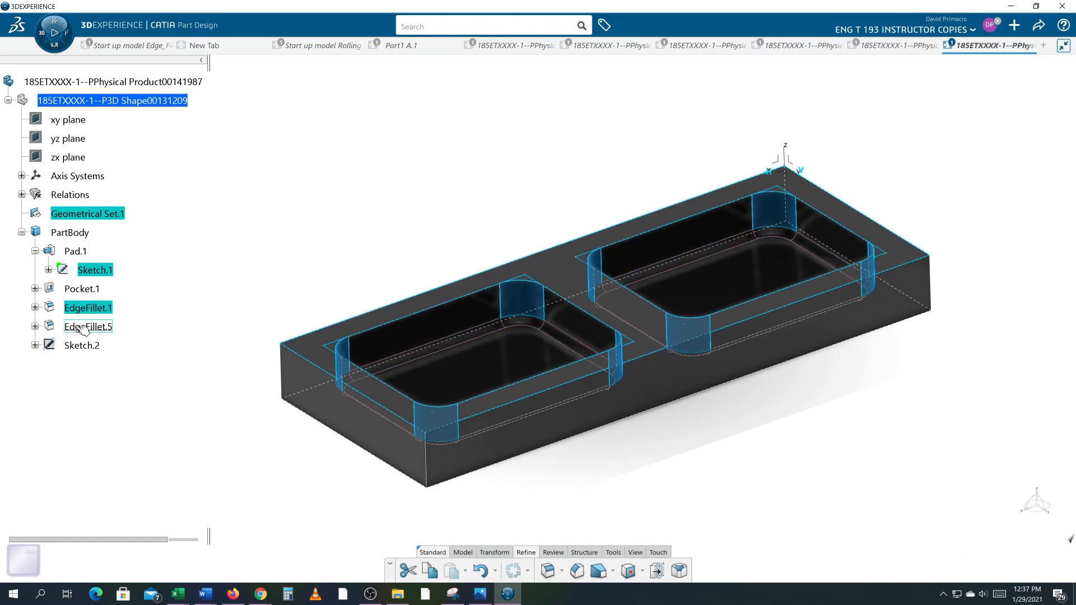
Delete EdgeFillet.1 and EdgeFillet.5 from the PartBody
left_click(79, 332, "ctrl")
key("Delete")
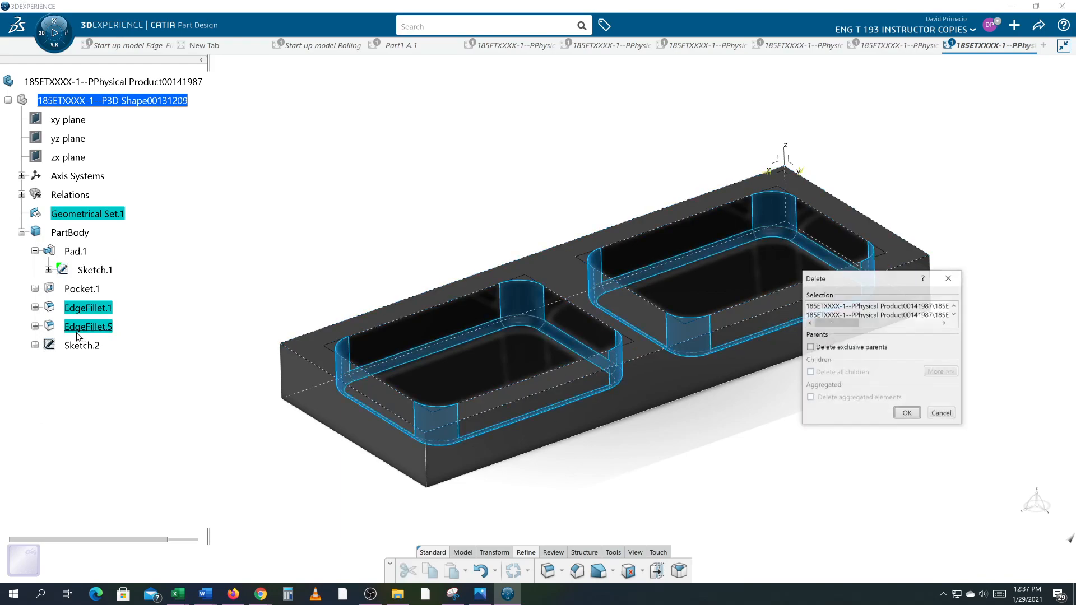
key("Return")
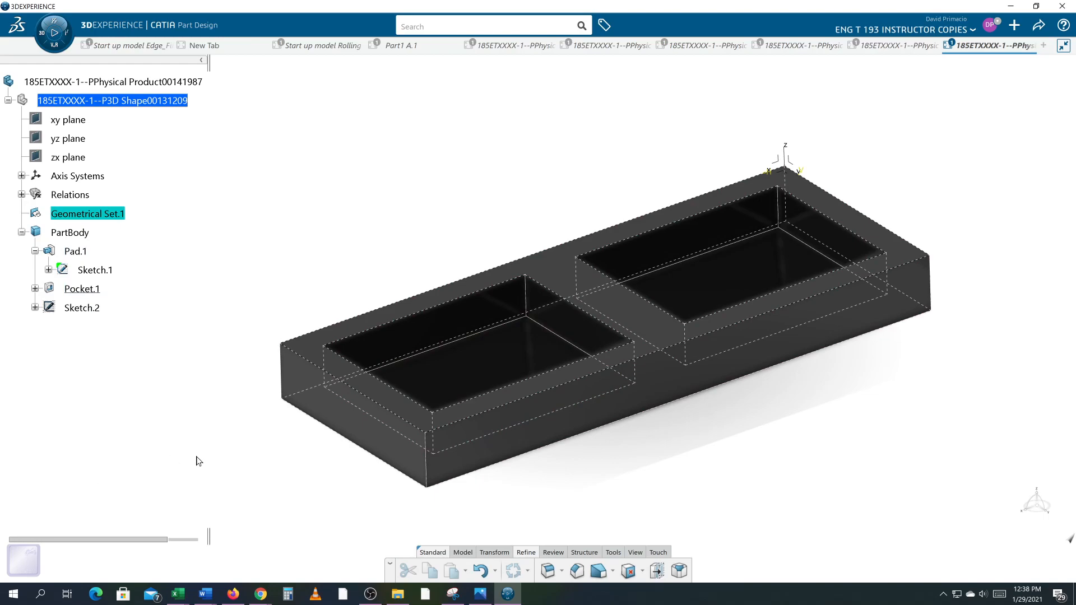
Examine the contents of Sketch.2 and highlight Pocket.1 on the part
middle_click_drag(326, 454, 305, 447)
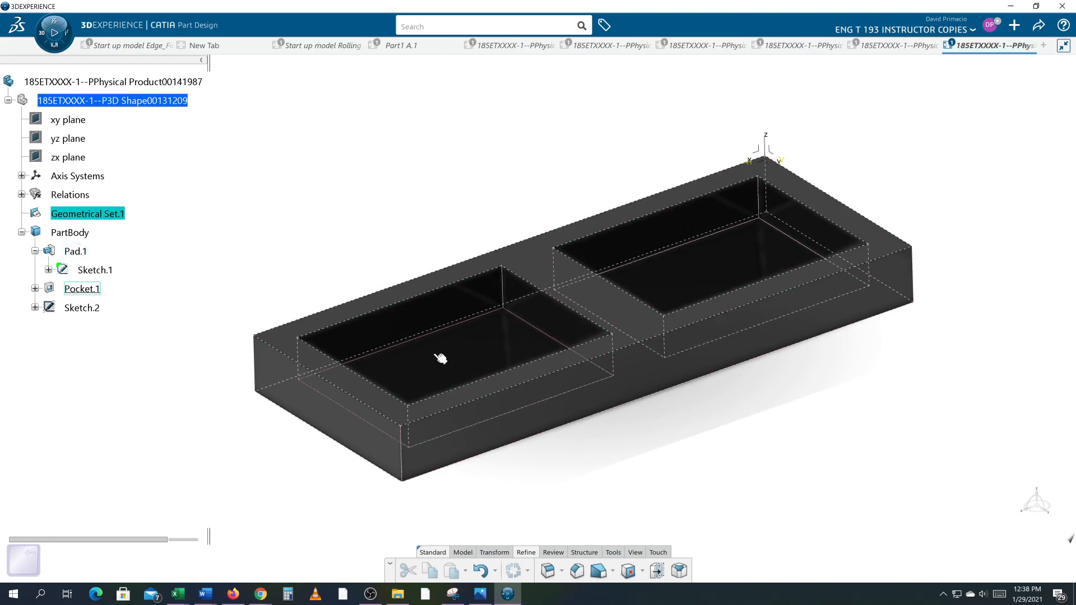
left_click(35, 307)
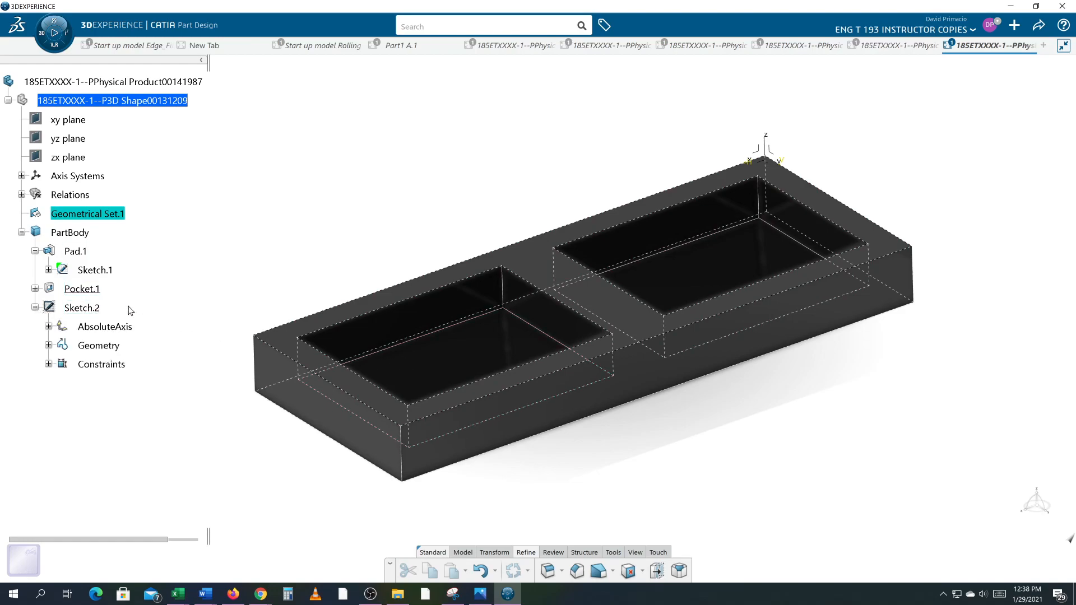
left_click(89, 292)
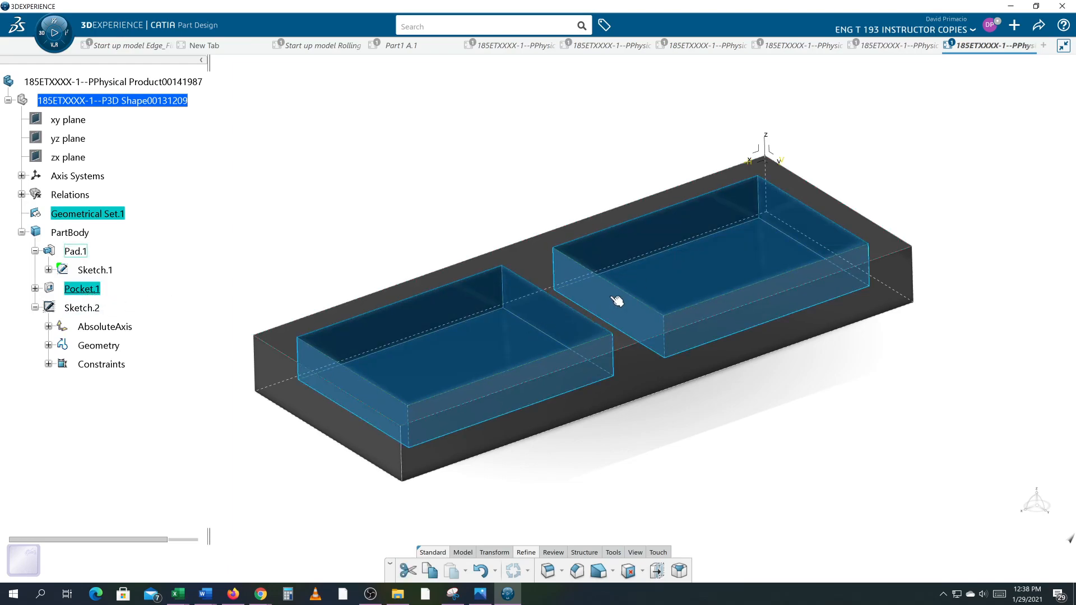
left_click(35, 308)
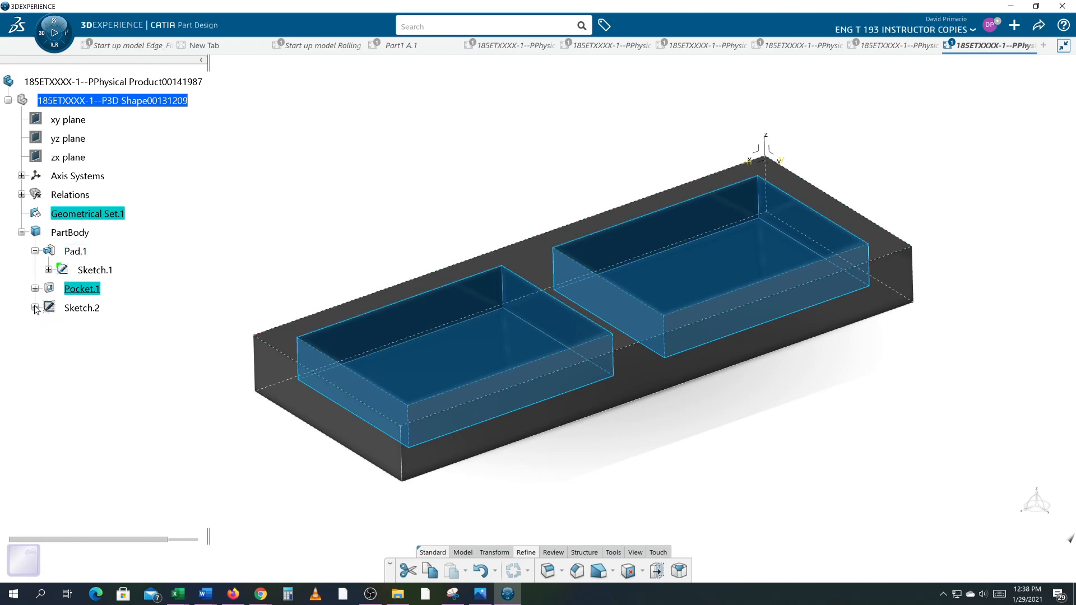
Remove the Sketch.1\Edge.4 starting element from the profile definition of Pocket.1 and apply the edit
double_click(81, 289)
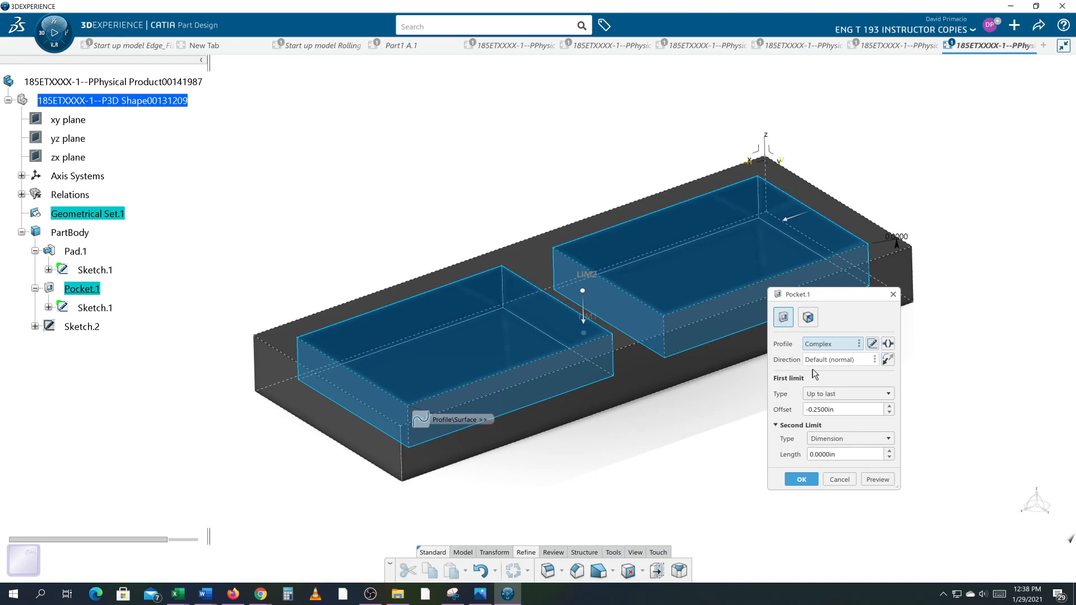
right_click(859, 345)
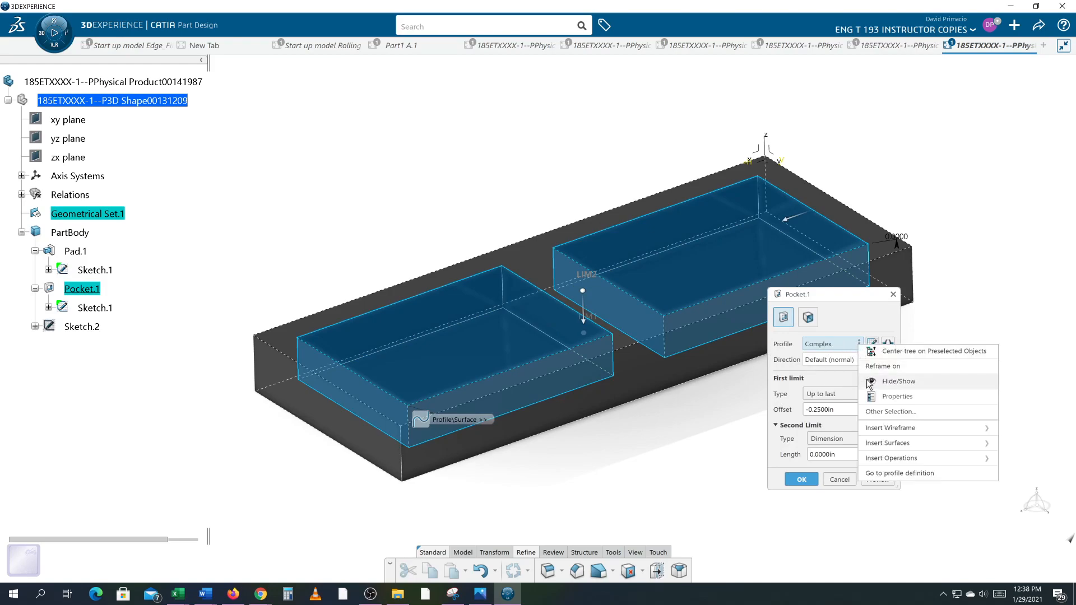
left_click(888, 473)
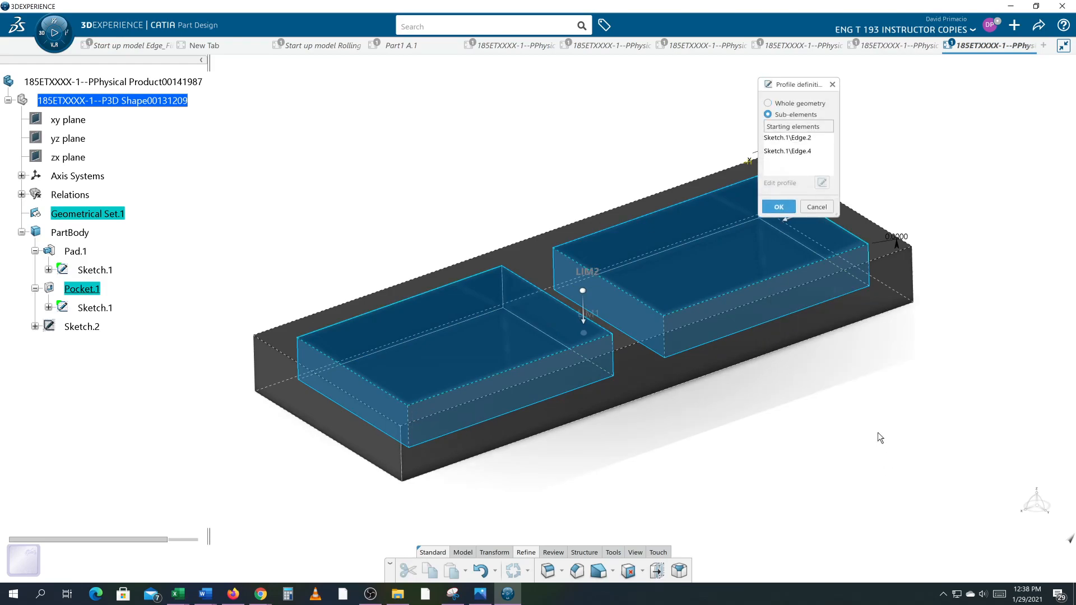
left_click(810, 154)
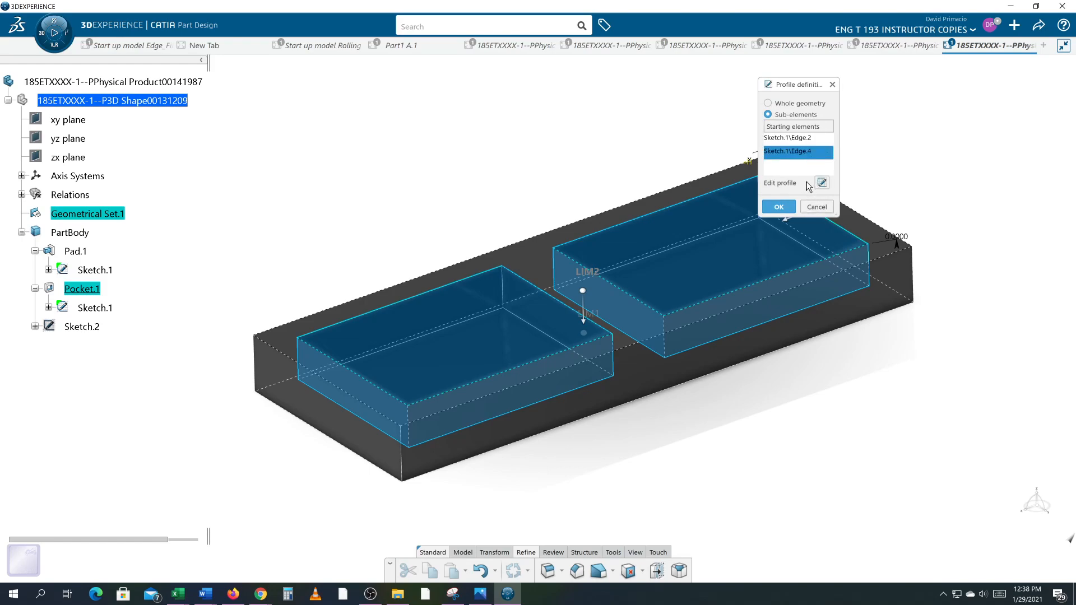
key("Delete")
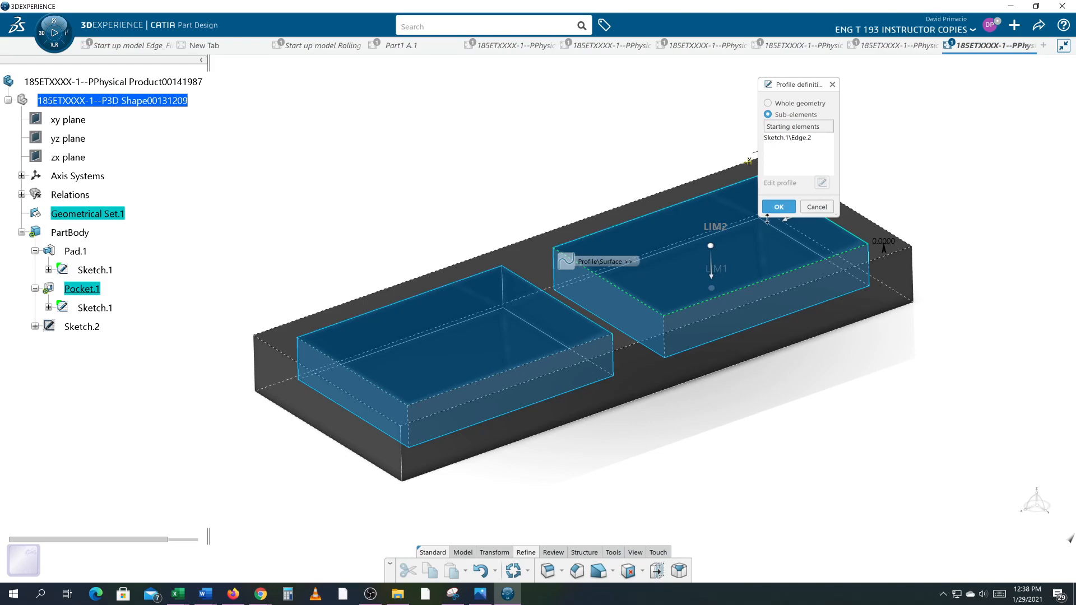
left_click(779, 206)
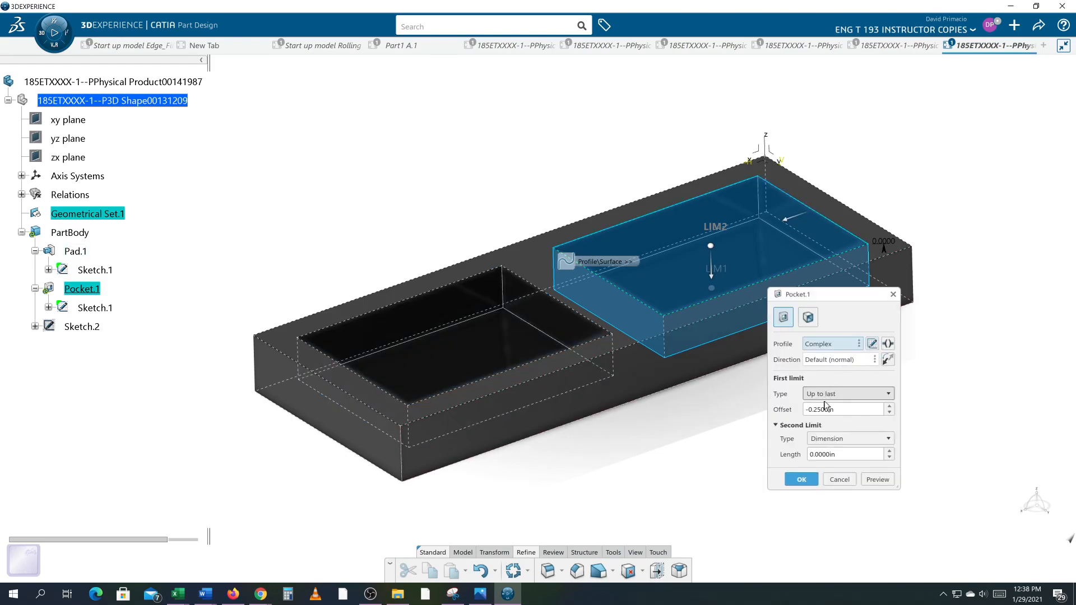
left_click(810, 476)
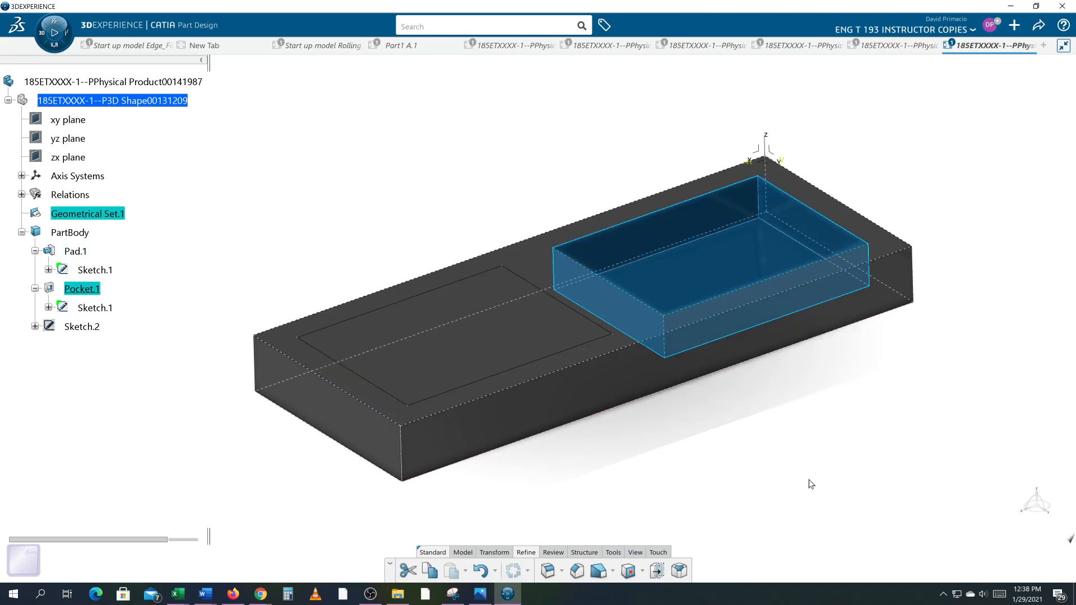
Delete Pocket.1 from the PartBody
left_click(640, 482)
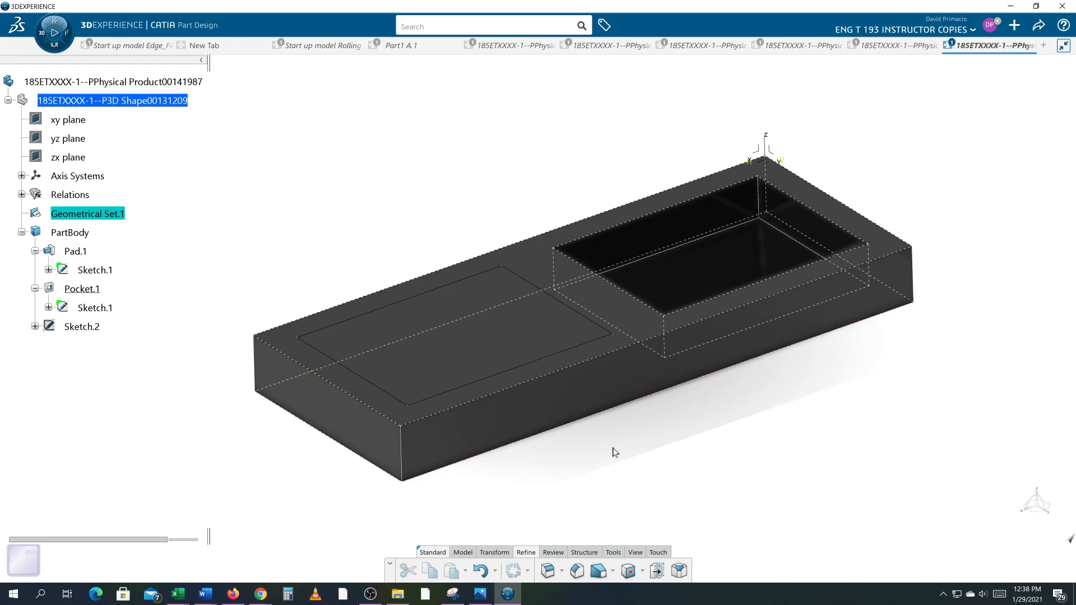
middle_click_drag(641, 454, 700, 427)
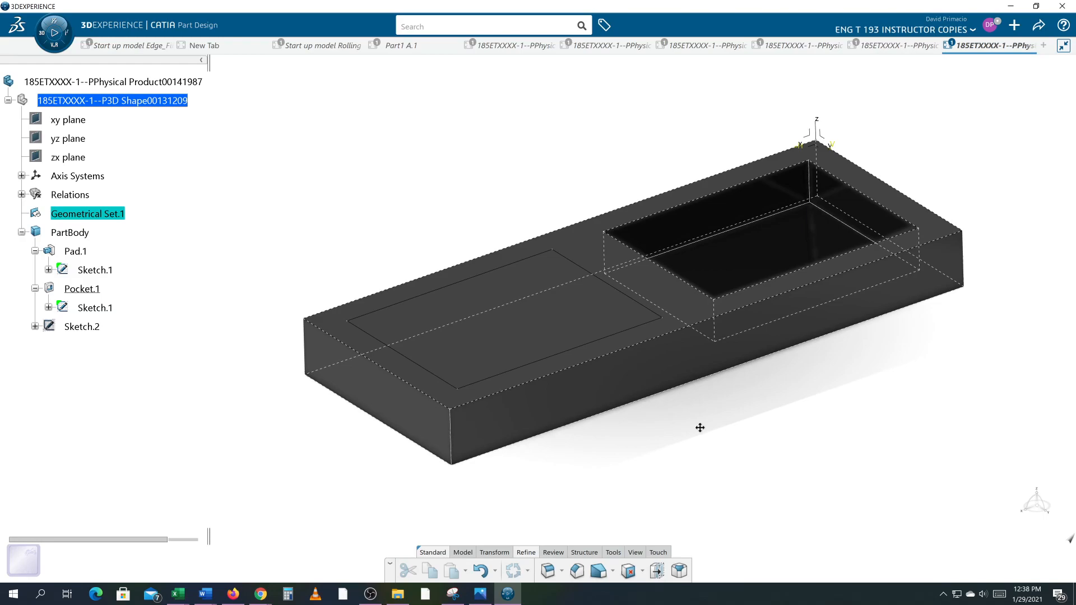
middle_click_drag(702, 432, 685, 436)
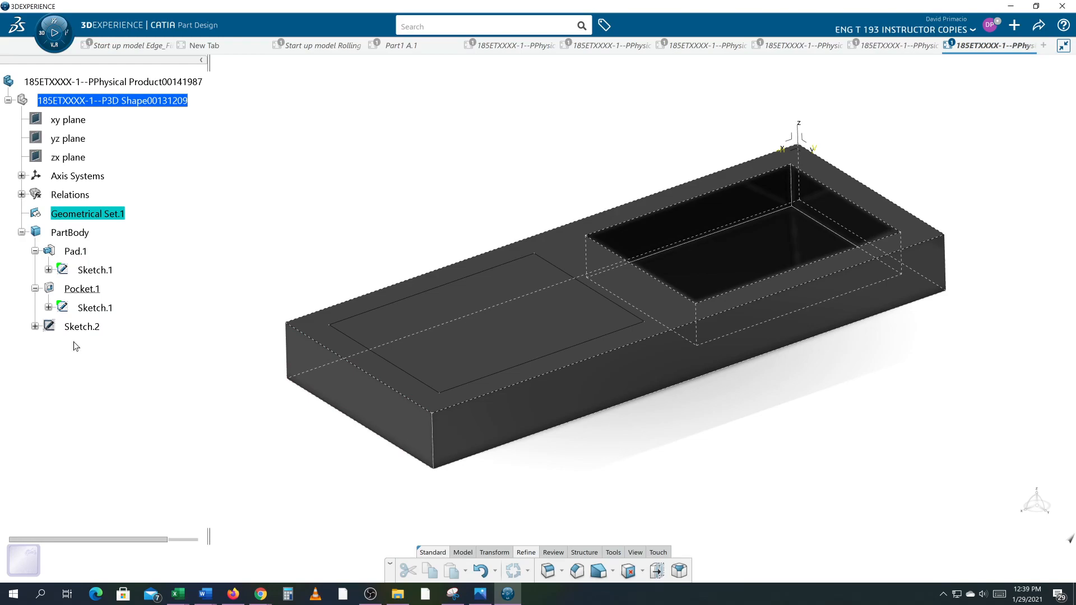
left_click(88, 294)
key("Delete")
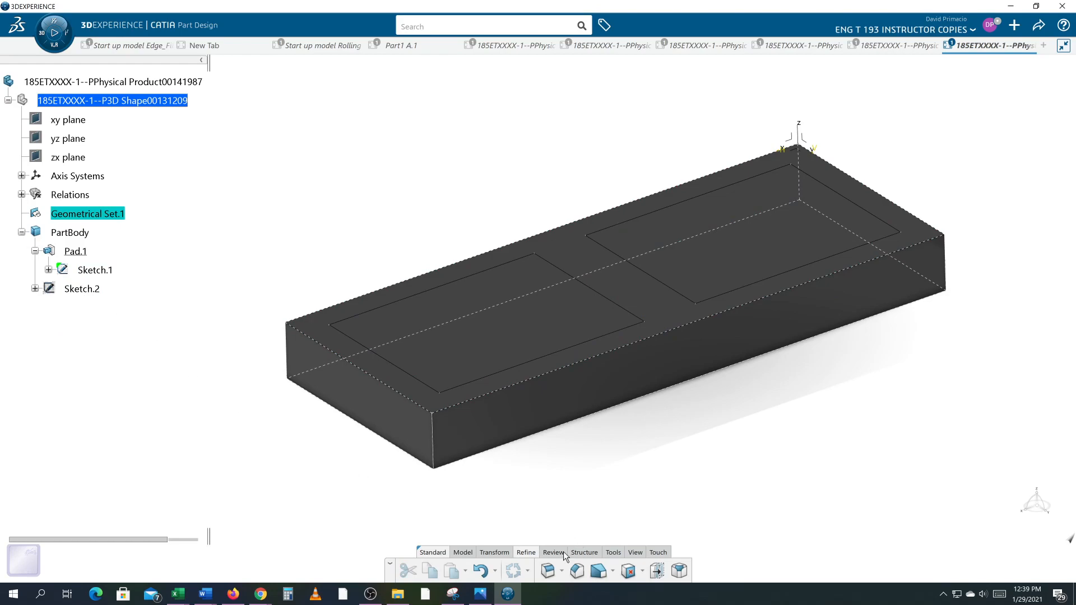
Start a new Up to last pocket using both inner rectangles of Sketch.1 as sub-element profiles
left_click(471, 554)
left_click(530, 570)
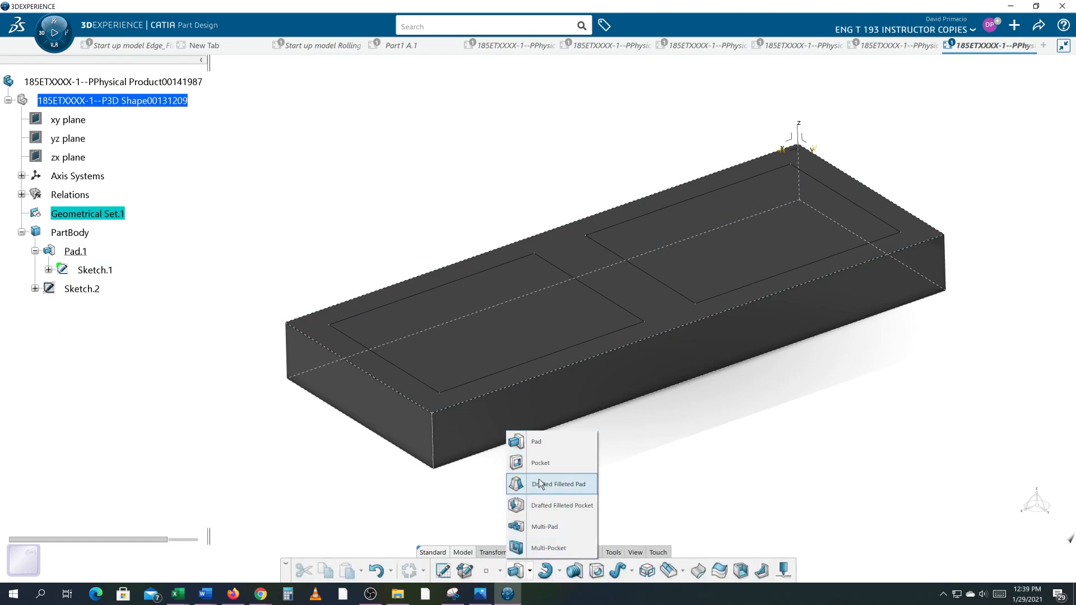
left_click(534, 462)
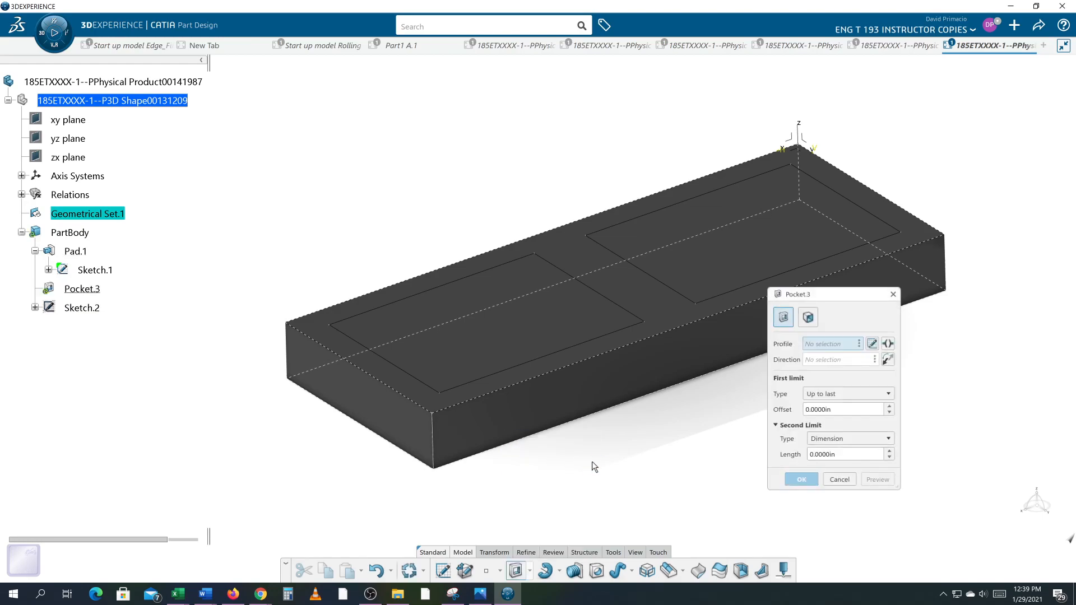
left_click(859, 344)
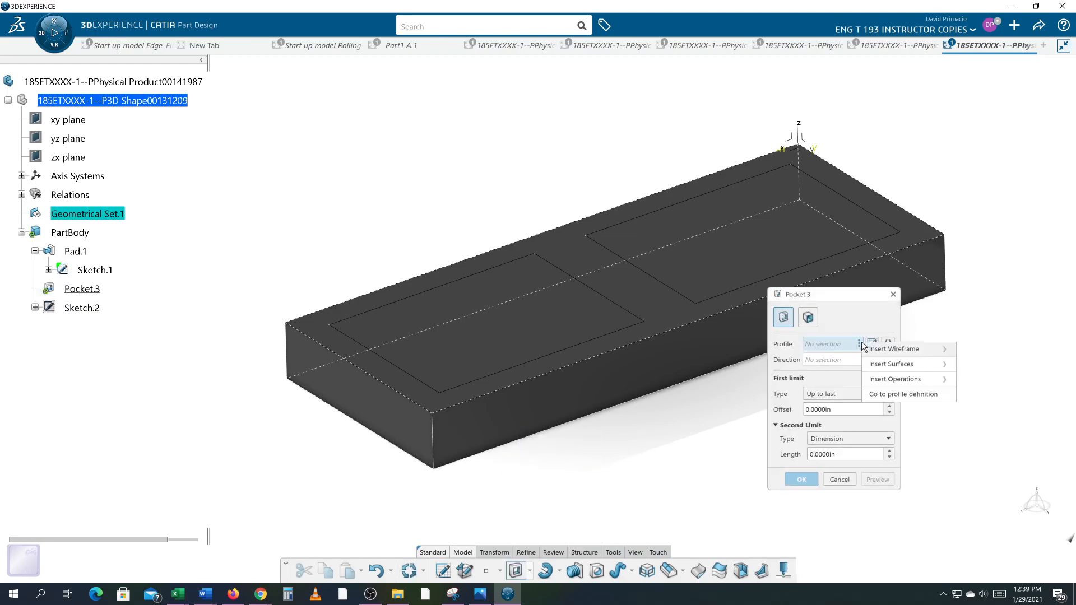
left_click(903, 393)
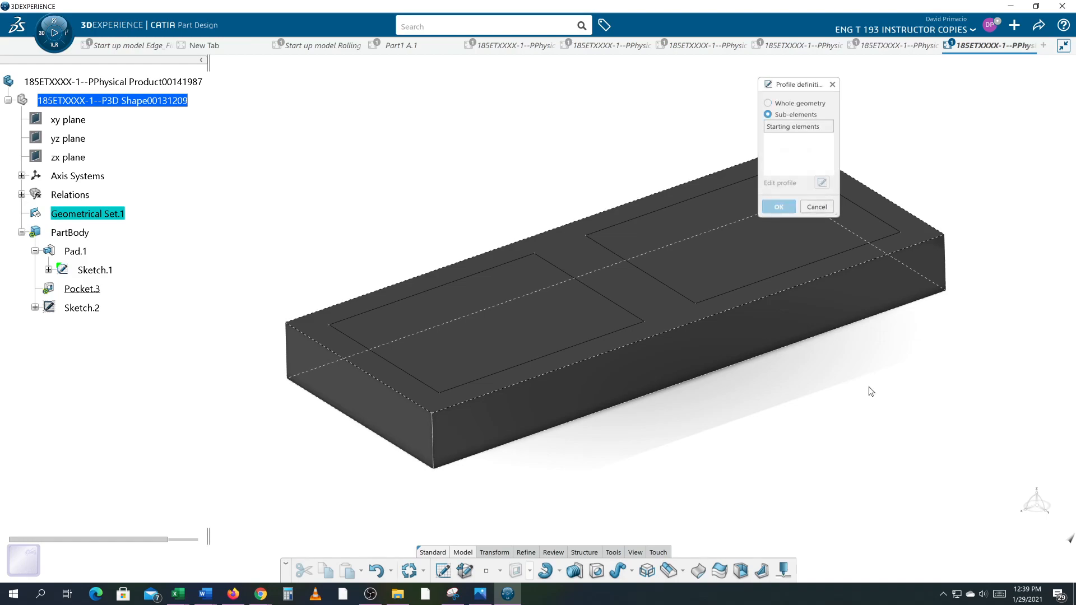
left_click(741, 287)
left_click(618, 338)
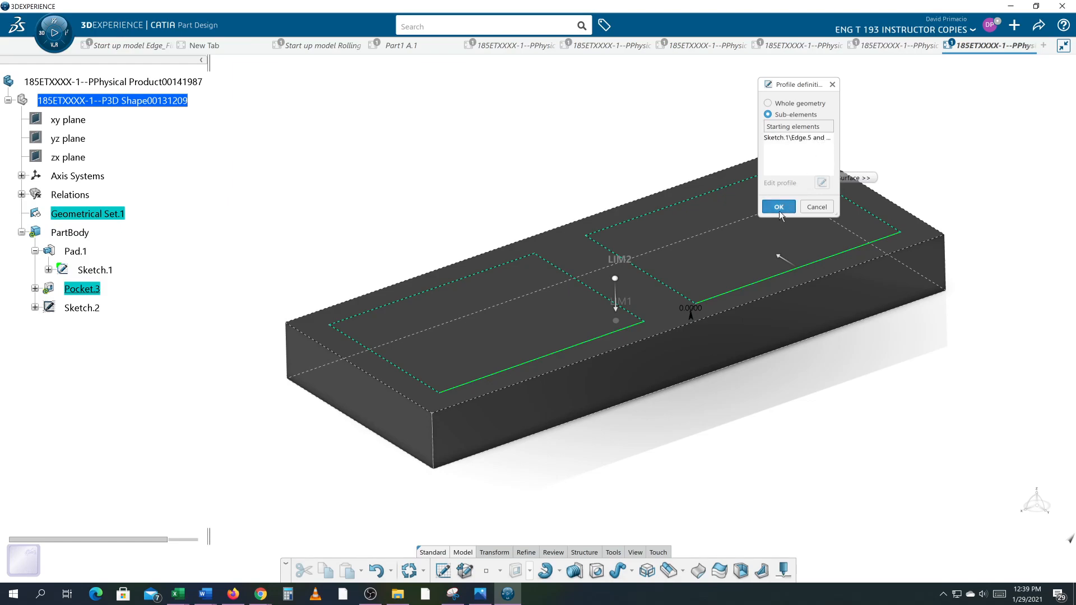
left_click(781, 207)
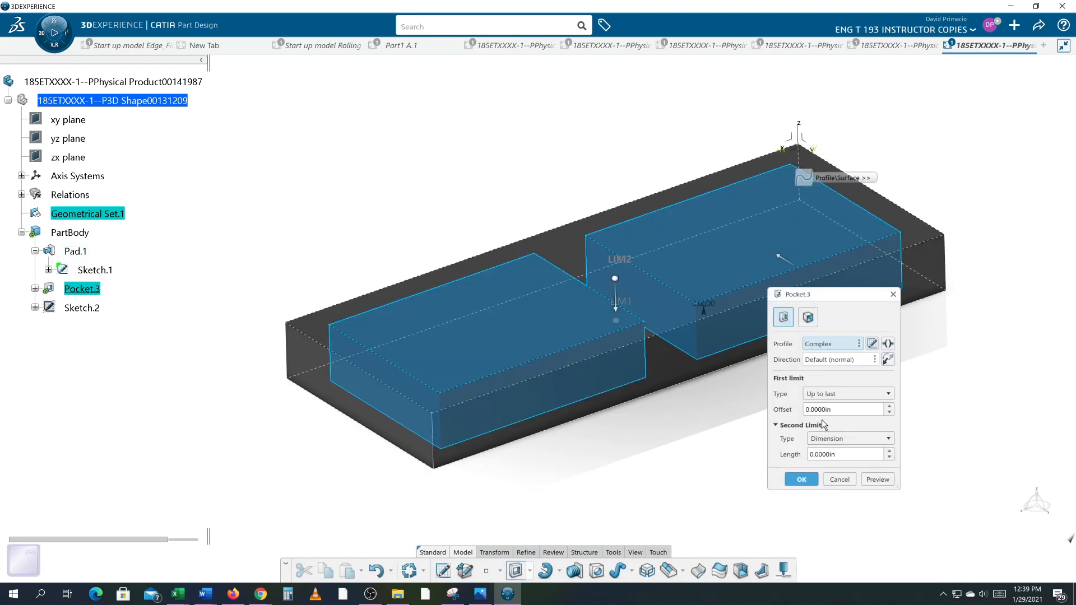
Set the pocket's first-limit offset to -0.25 in and create it
left_click_drag(832, 408, 765, 422)
left_click(838, 412)
left_click_drag(838, 413, 772, 409)
type("-.25")
key("Return")
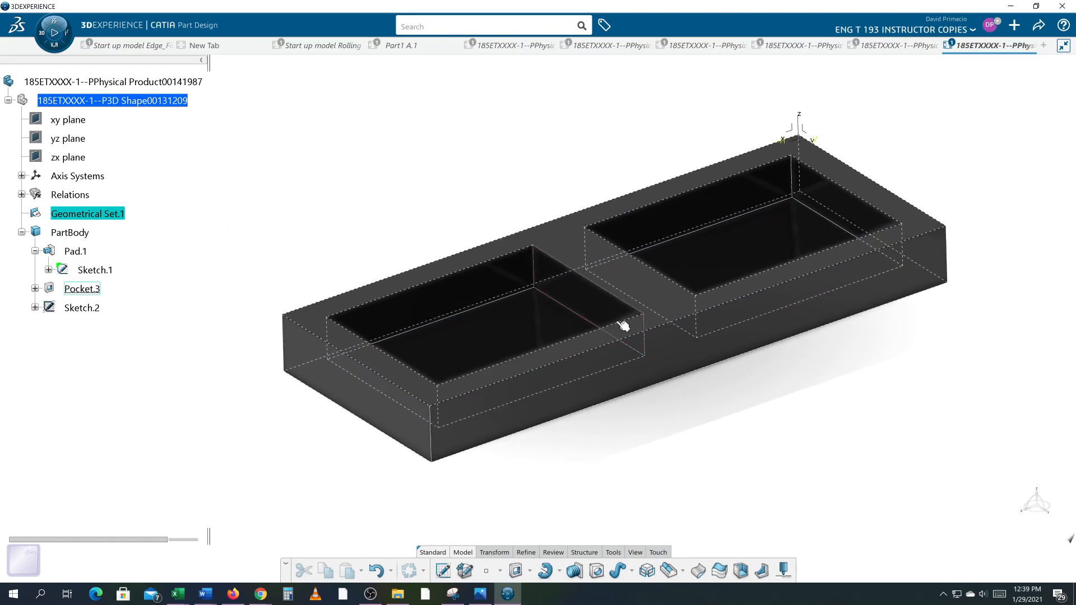
Check the sketch behind Pocket.3, clear its combined starting element and try to pick a single Sketch.1 edge as the profile
left_click(34, 290)
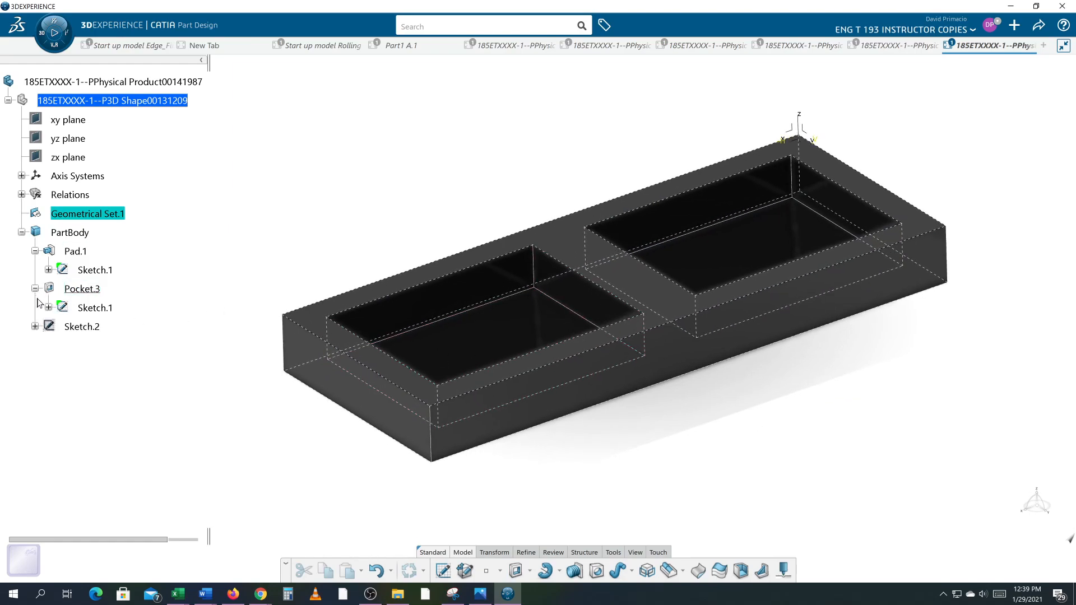
left_click(102, 309)
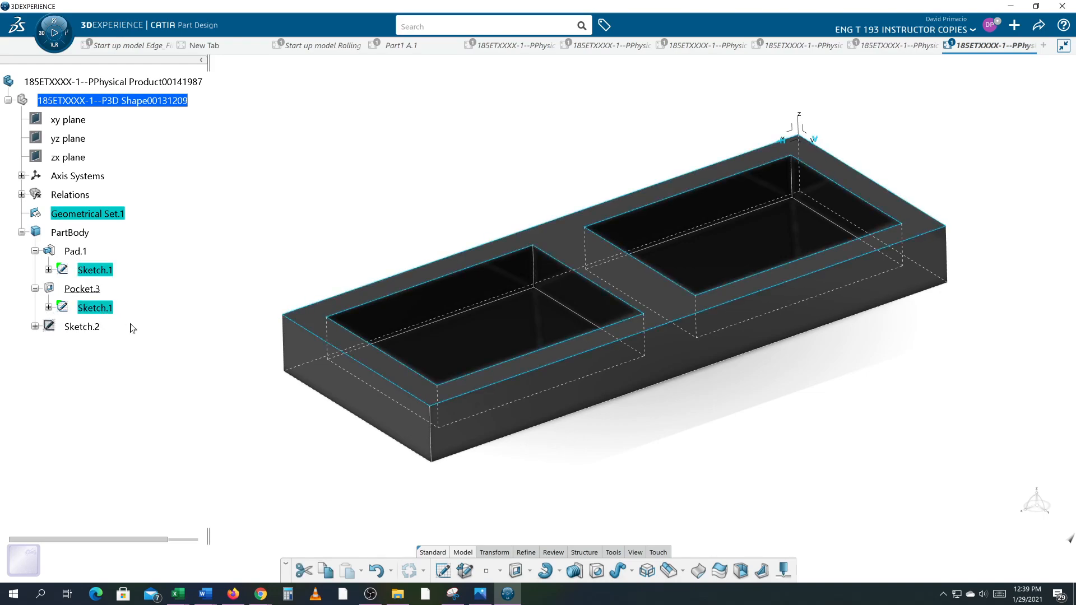
double_click(96, 293)
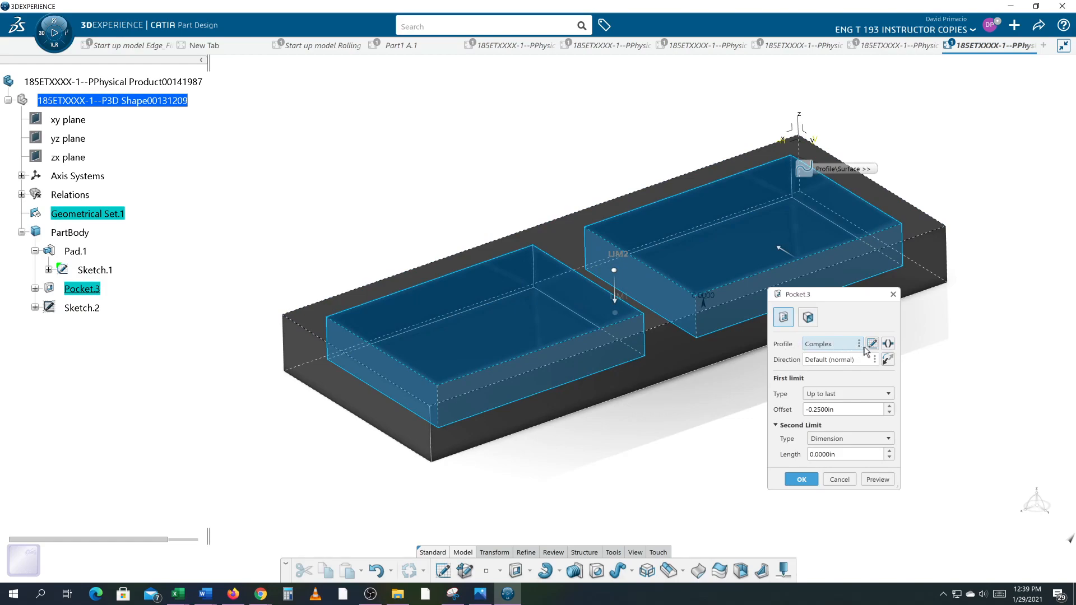
right_click(863, 347)
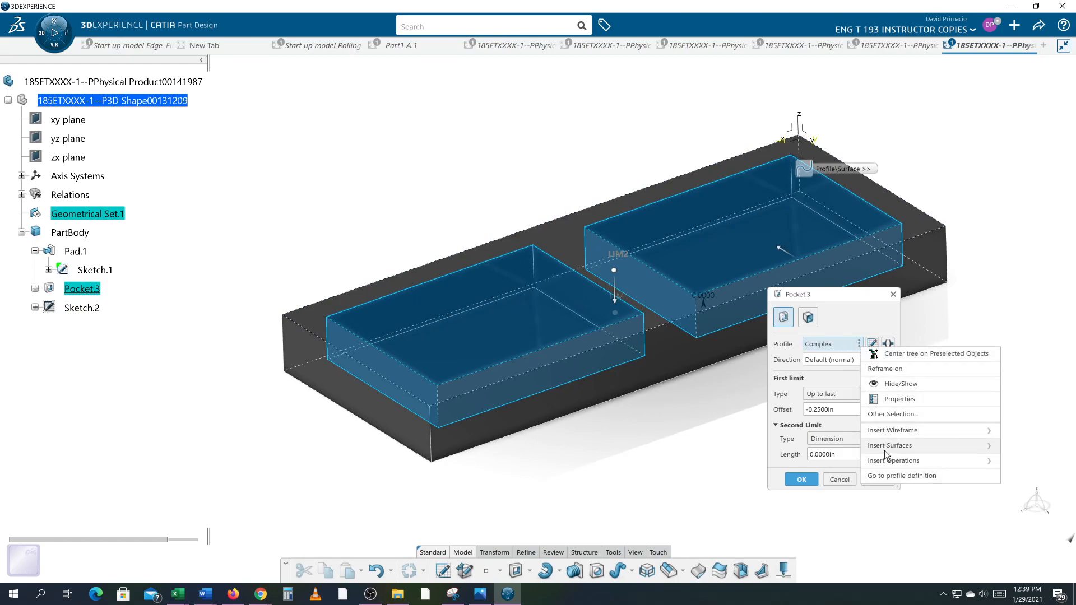
left_click(891, 475)
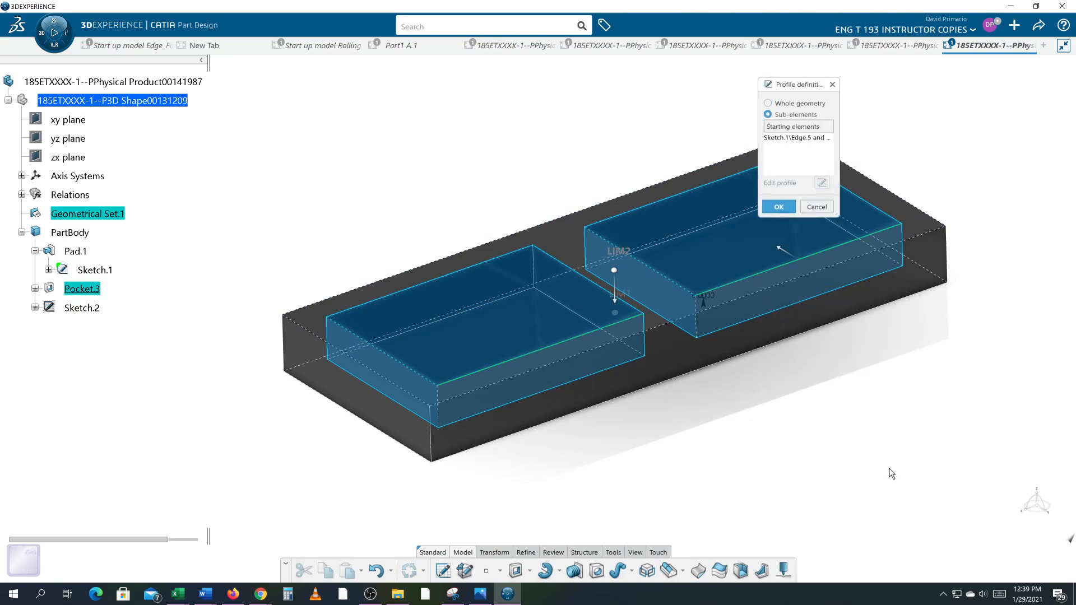
left_click(825, 140)
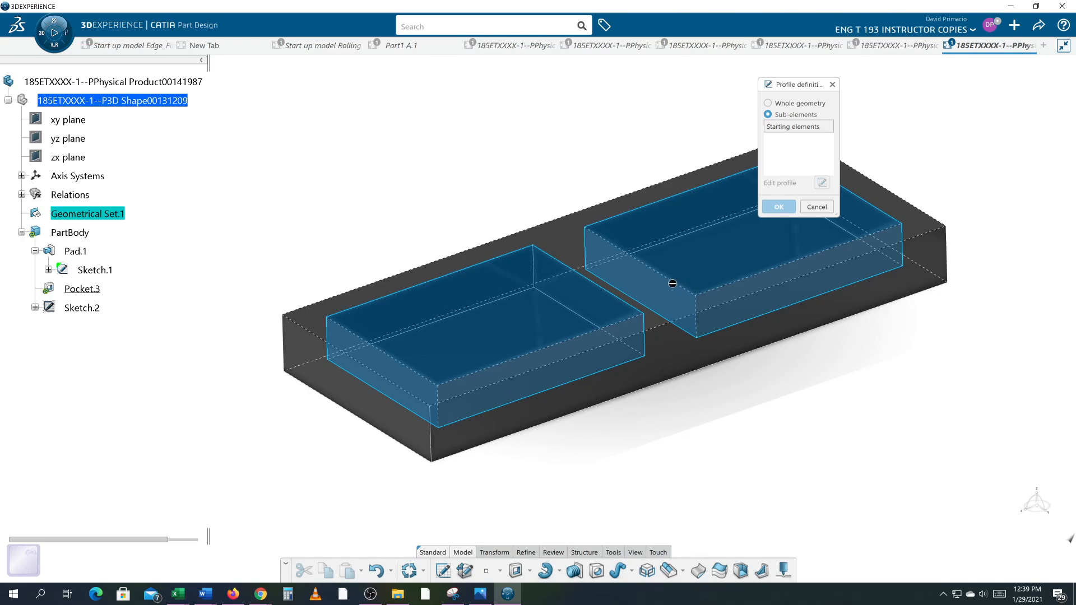
mouse_move(675, 284)
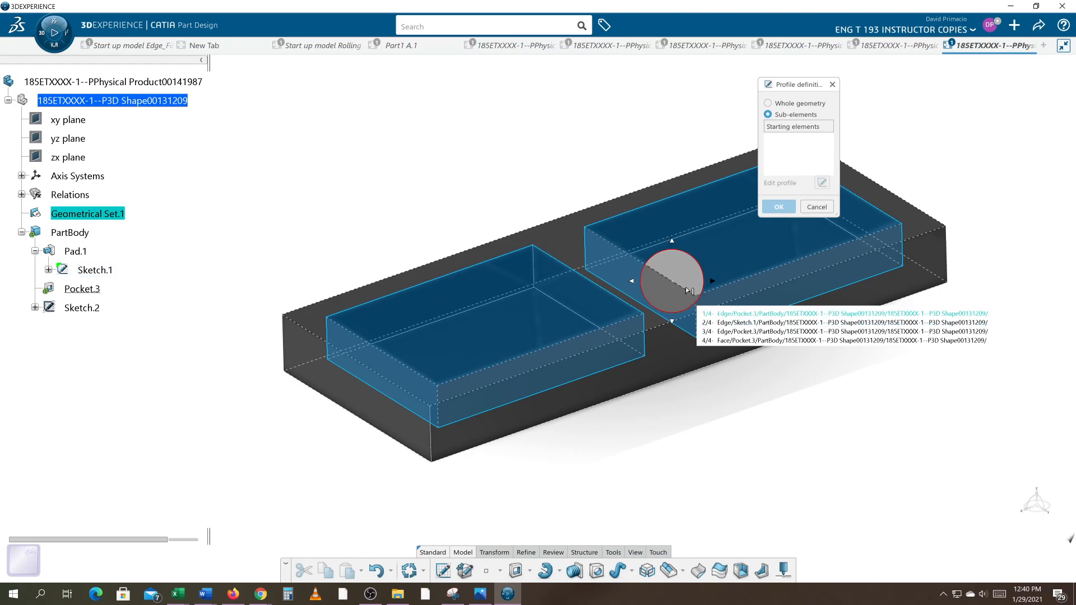
left_click(741, 324)
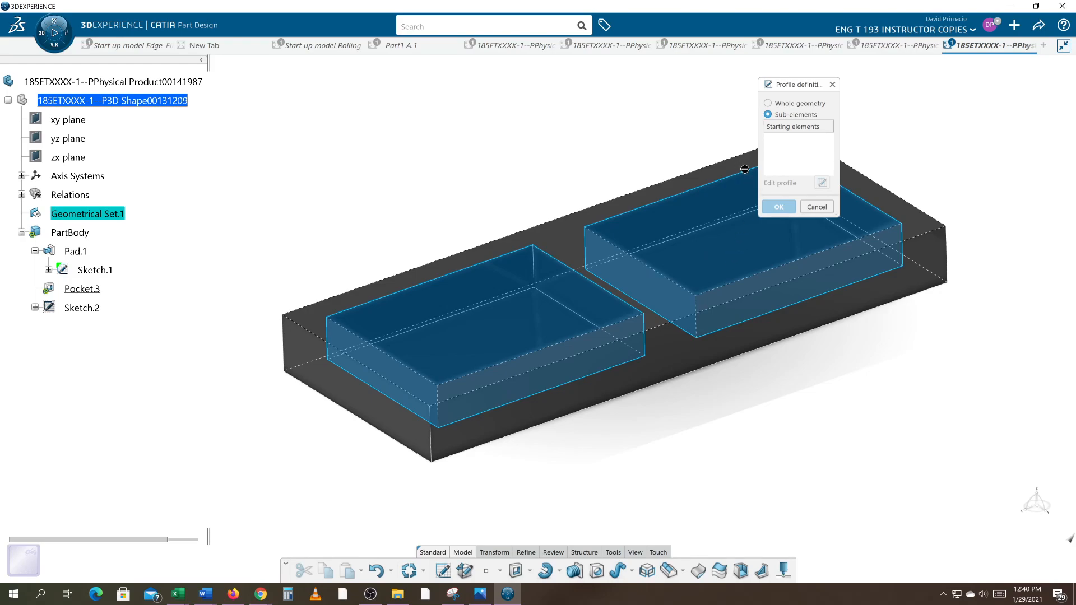
mouse_move(744, 168)
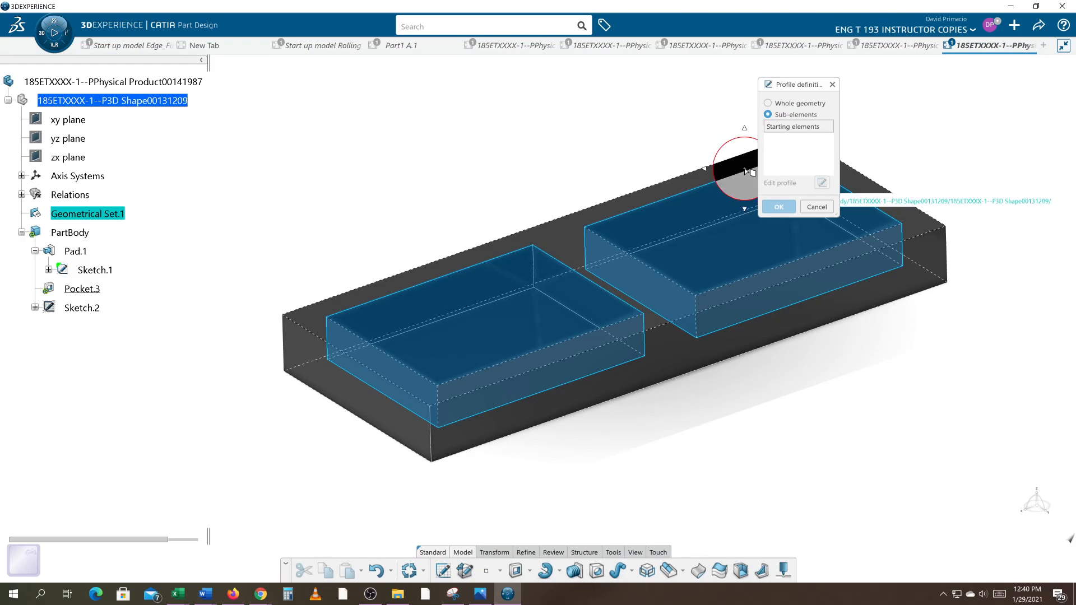
Leave the profile definition, close the pocket edit and undo the creation of Pocket.3
left_click(832, 84)
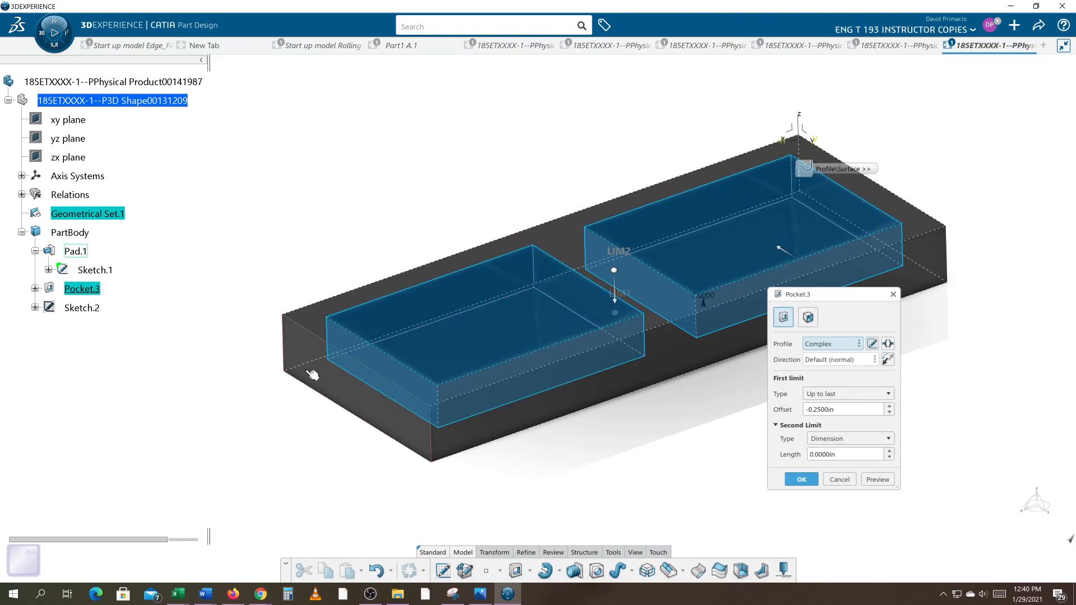
left_click(805, 481)
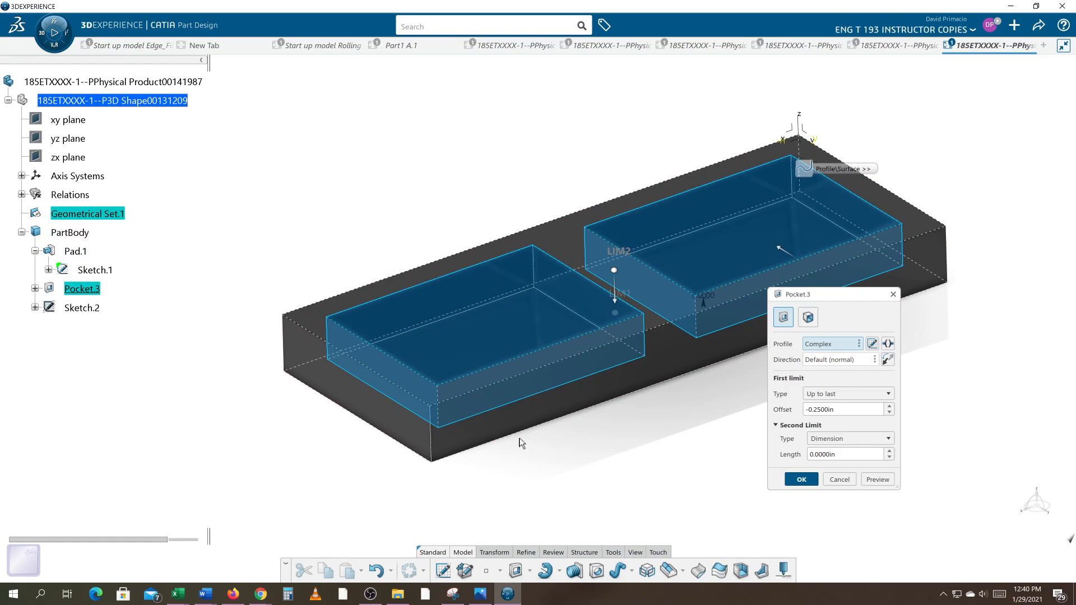
key("ctrl+z")
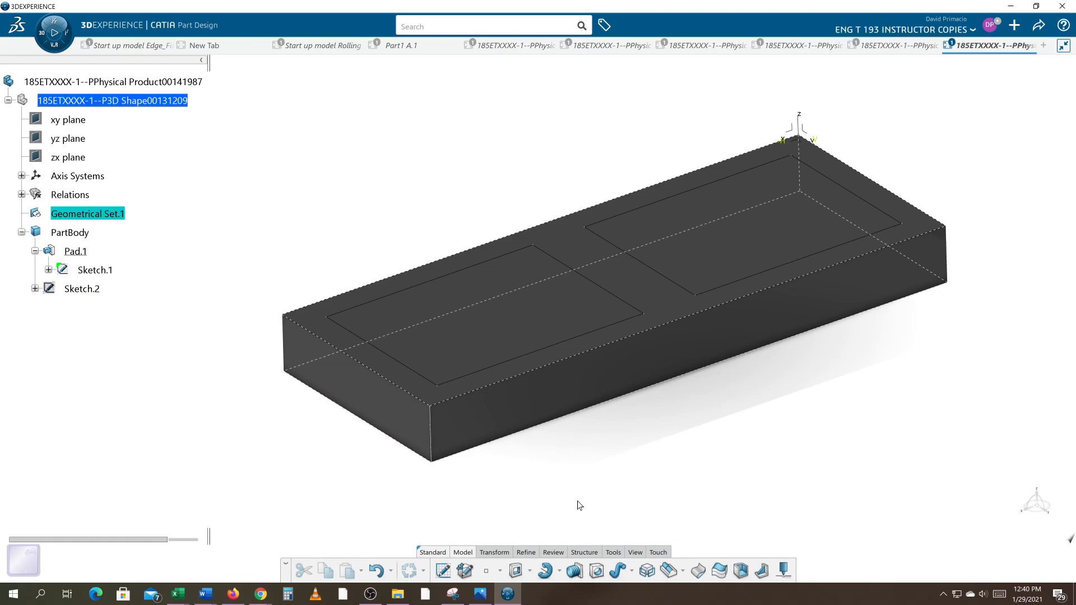
Start an Up to last pocket using only the Sketch.1 inner rectangle nearest the axis origin as a sub-element profile
left_click(517, 571)
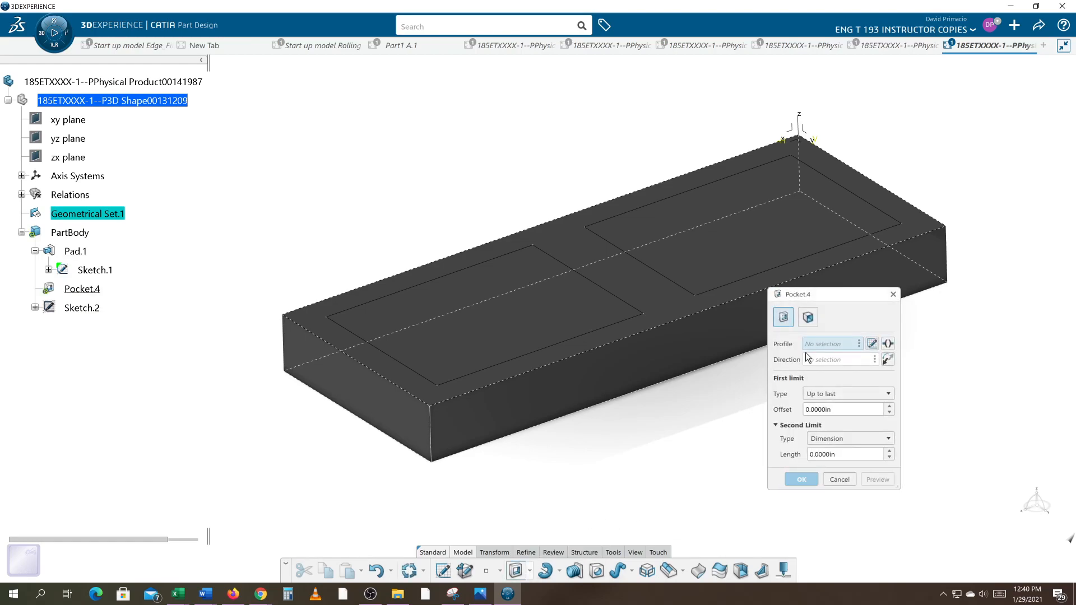
left_click(860, 343)
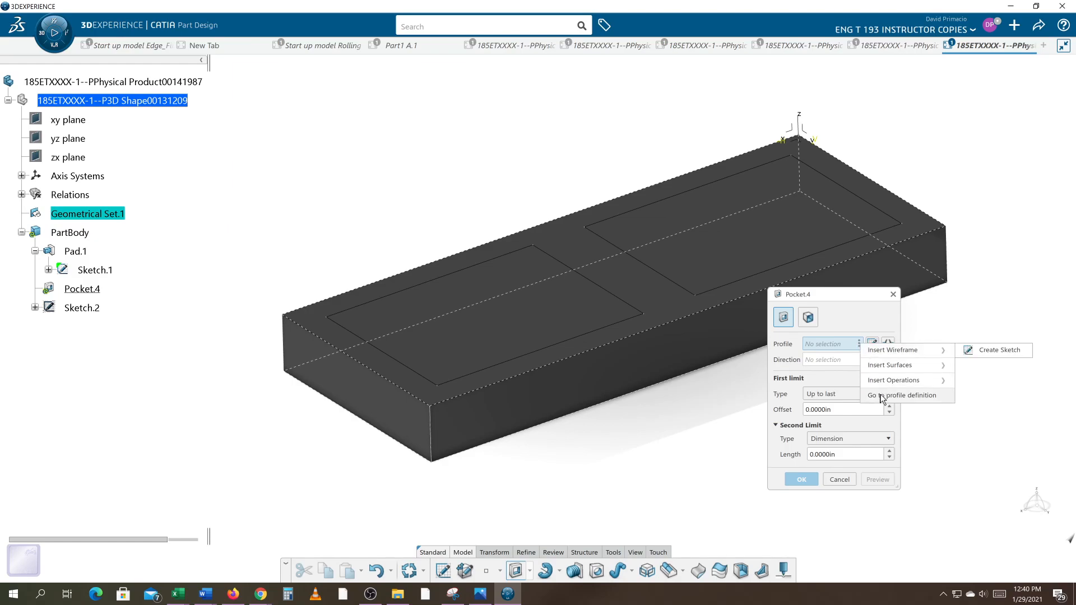
left_click(908, 394)
left_click(799, 264)
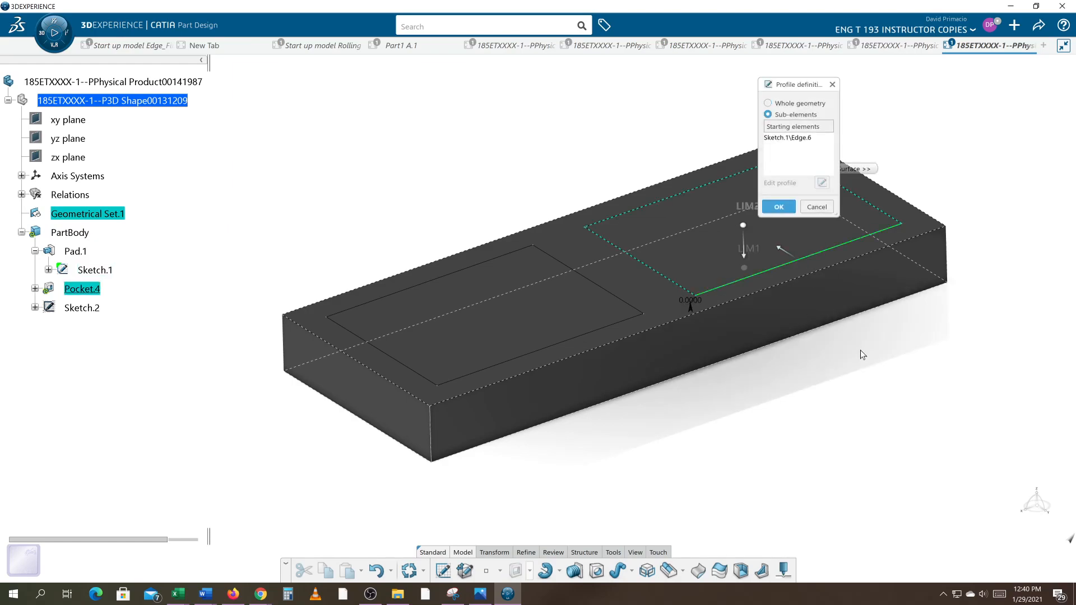
left_click(779, 207)
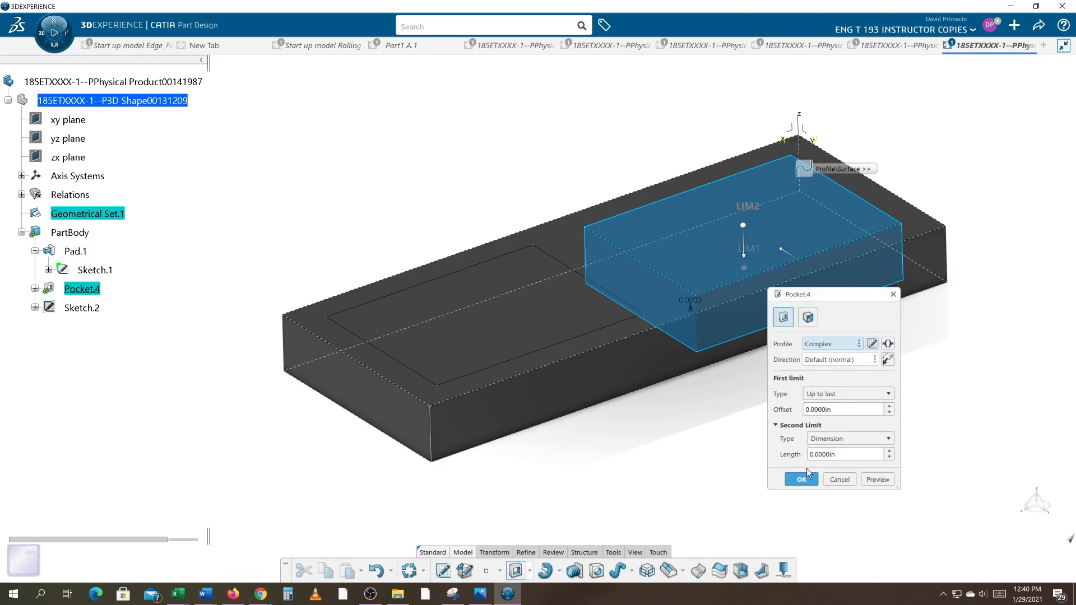
Add the other inner rectangle of Sketch.1 as a second starting element and create the pocket with zero offset
left_click(859, 346)
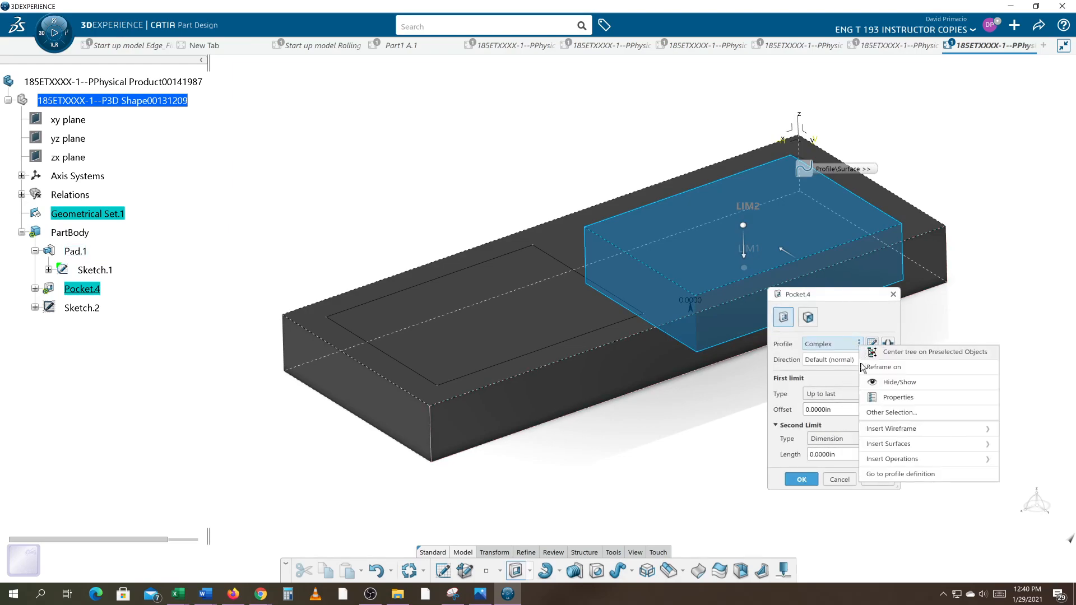
left_click(880, 476)
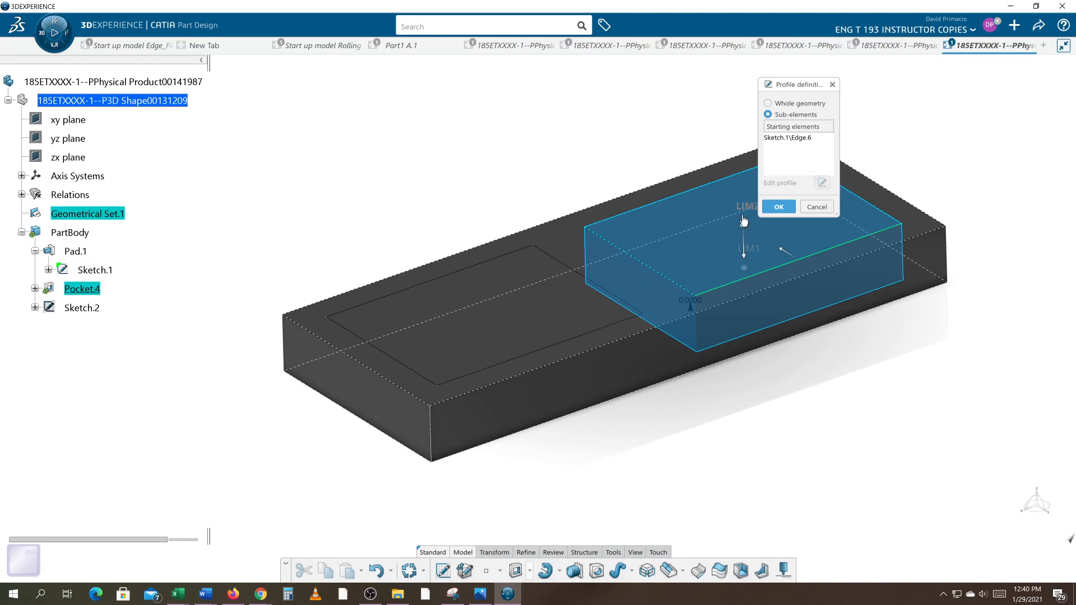
left_click(613, 327)
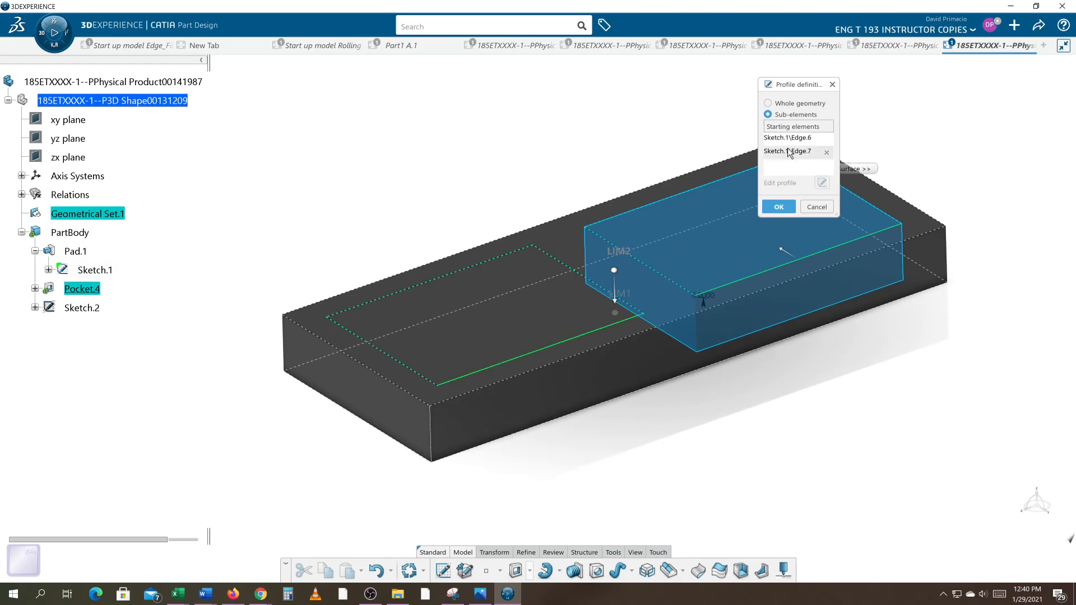
left_click(778, 206)
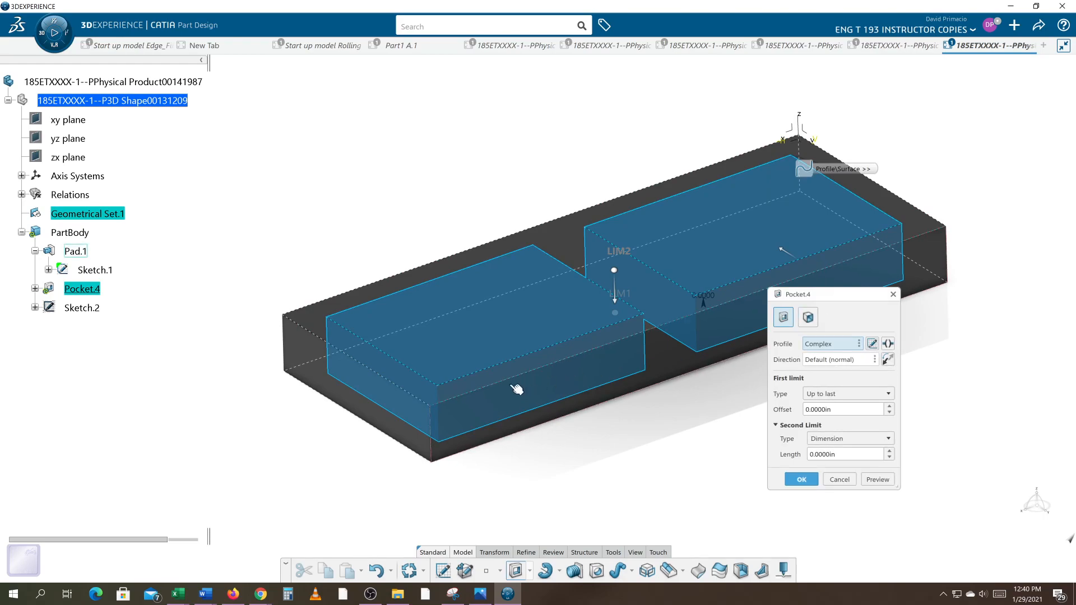
left_click(800, 478)
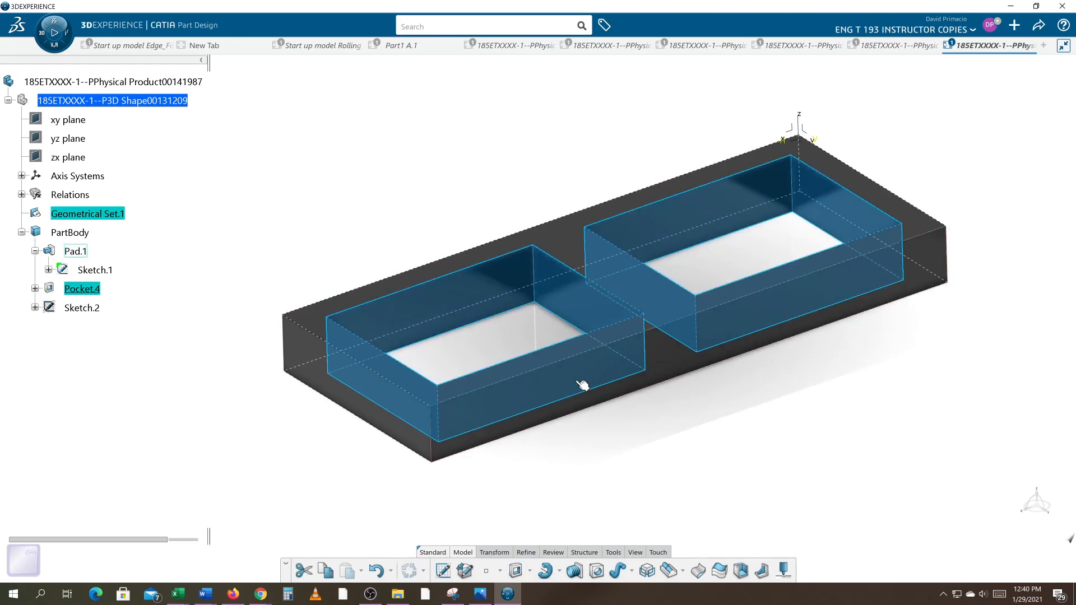
Edit Pocket.4 and set its first-limit offset to -0.25 in
double_click(77, 295)
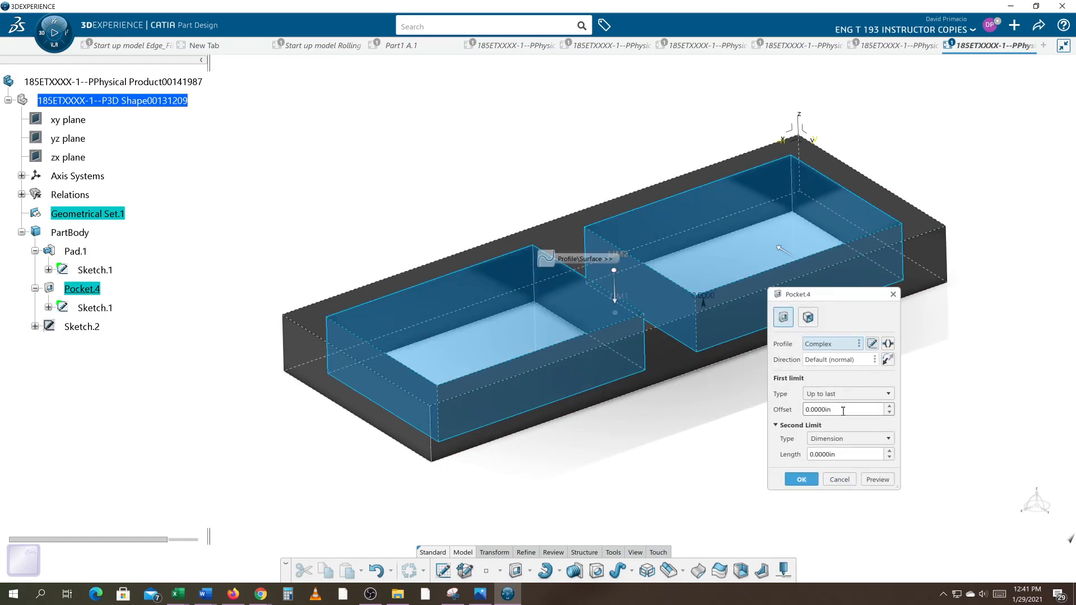
left_click(859, 344)
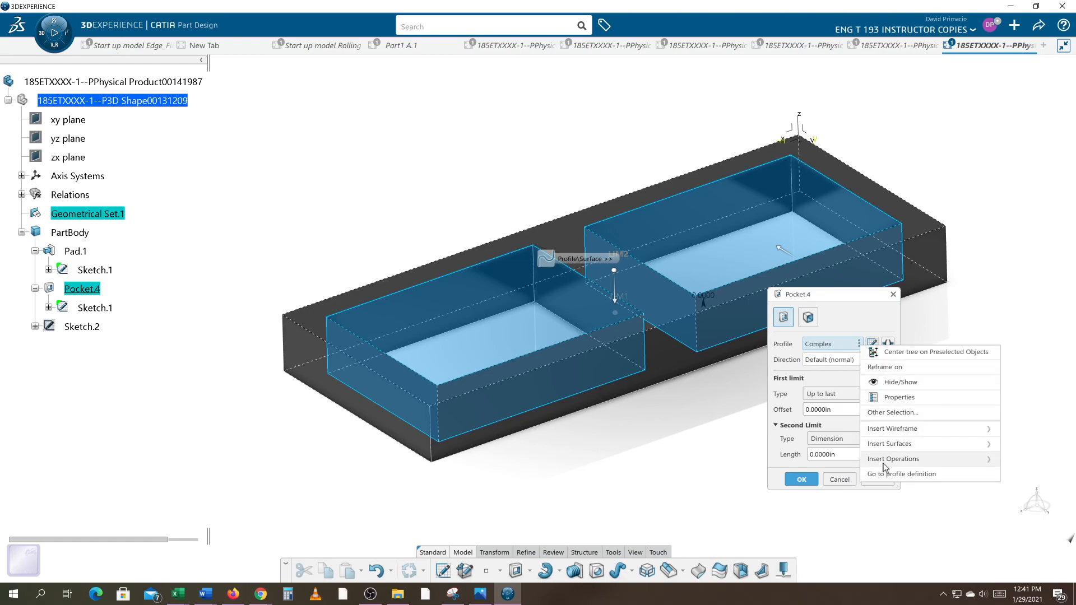
left_click_drag(835, 409, 784, 418)
type("-.25")
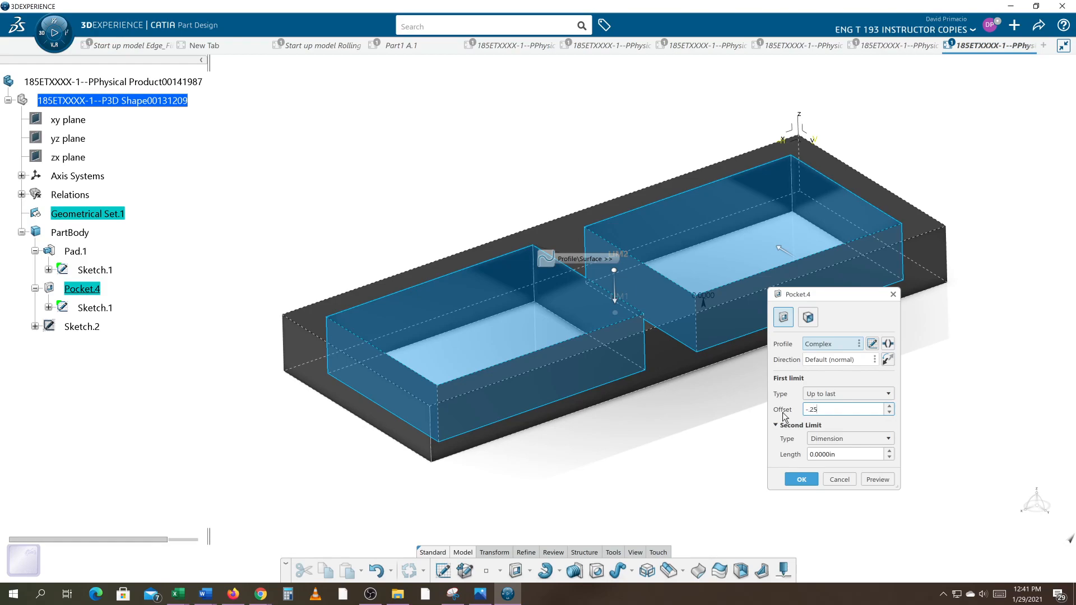
key("Return")
mouse_move(758, 456)
middle_mouse_down()
mouse_move(784, 431)
mouse_move(761, 445)
middle_mouse_up()
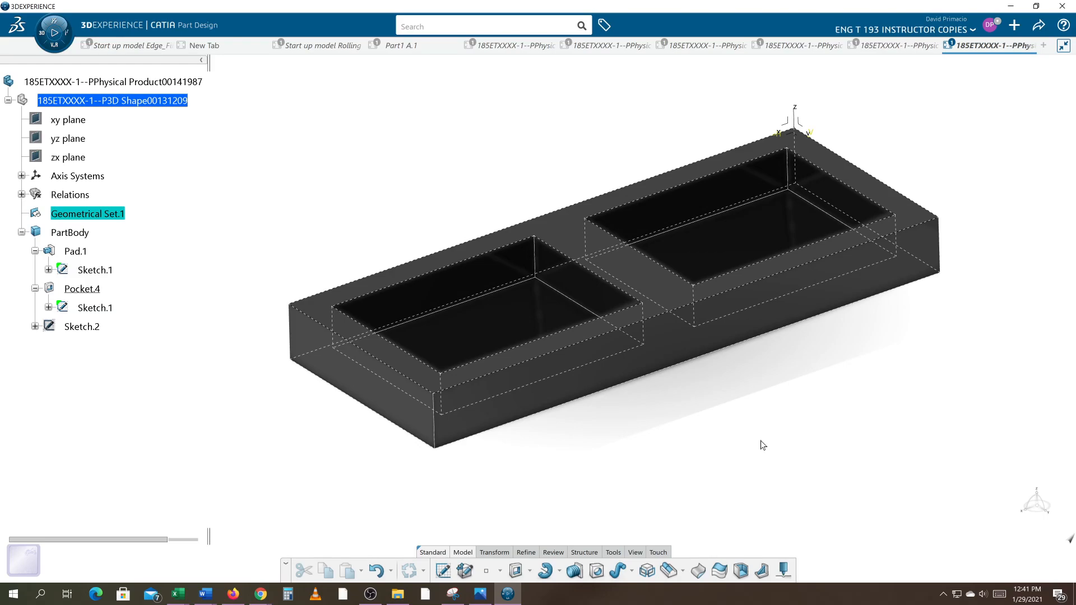
middle_click_drag(601, 457, 576, 439)
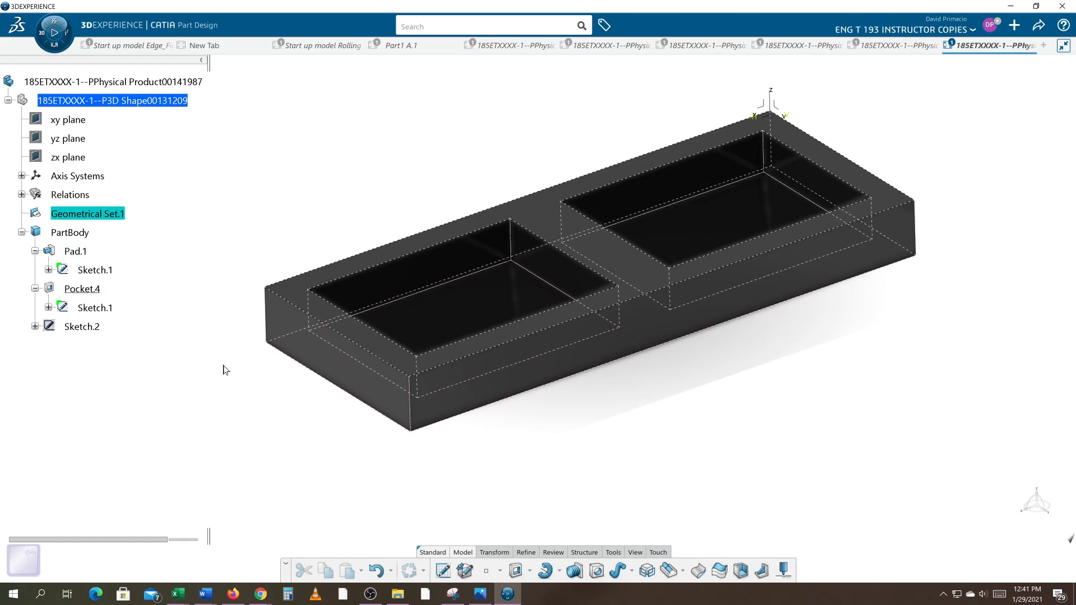
Remove Sketch.1\Edge.7 from the starting elements of Pocket.4, keeping only Sketch.1\Edge.6, and apply the edit
double_click(94, 291)
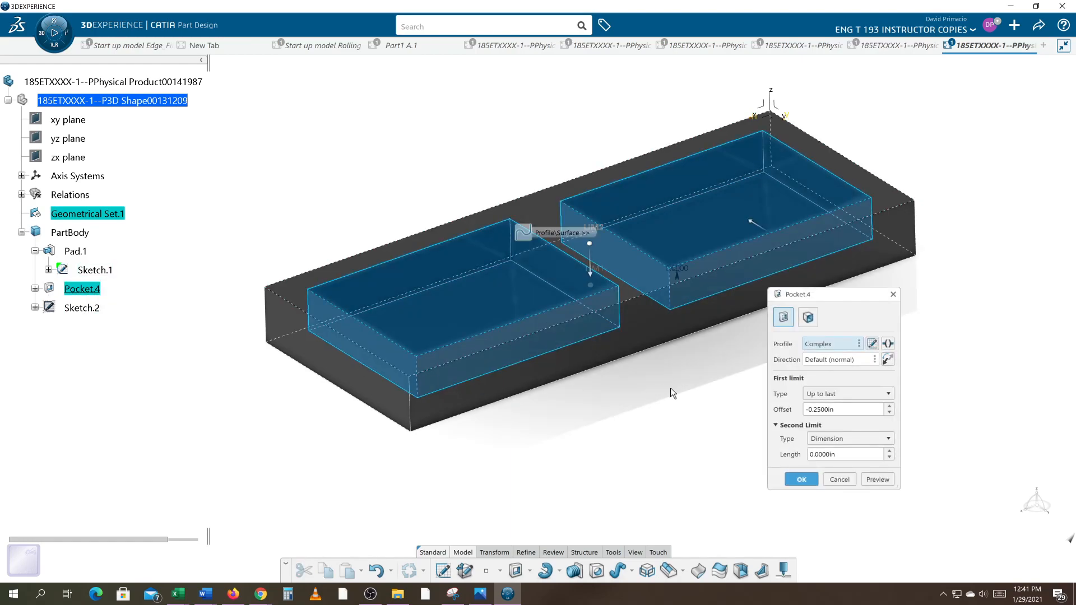
left_click(861, 344)
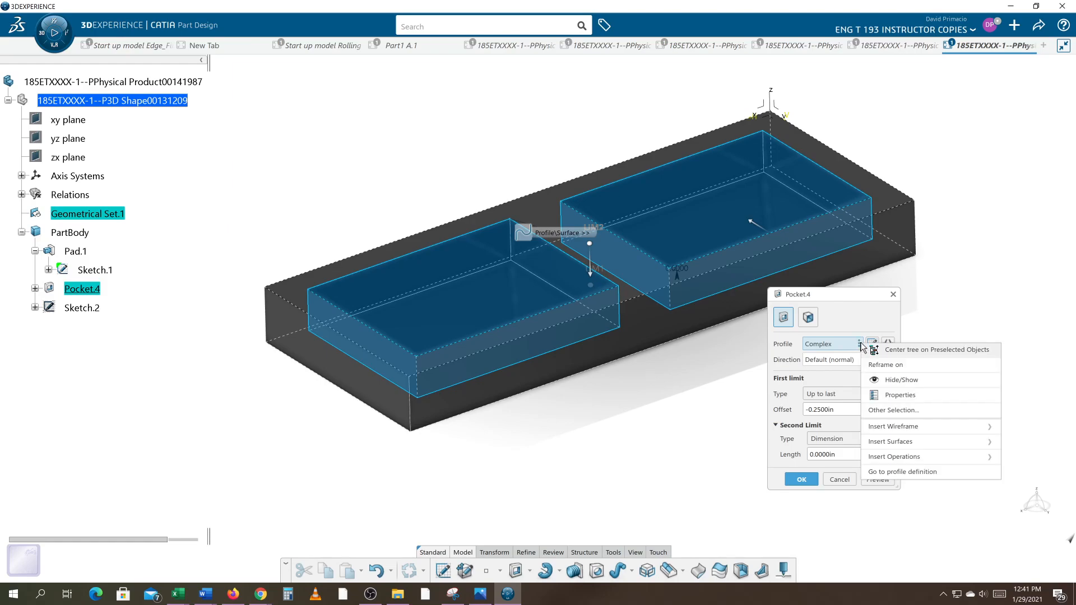
left_click(876, 478)
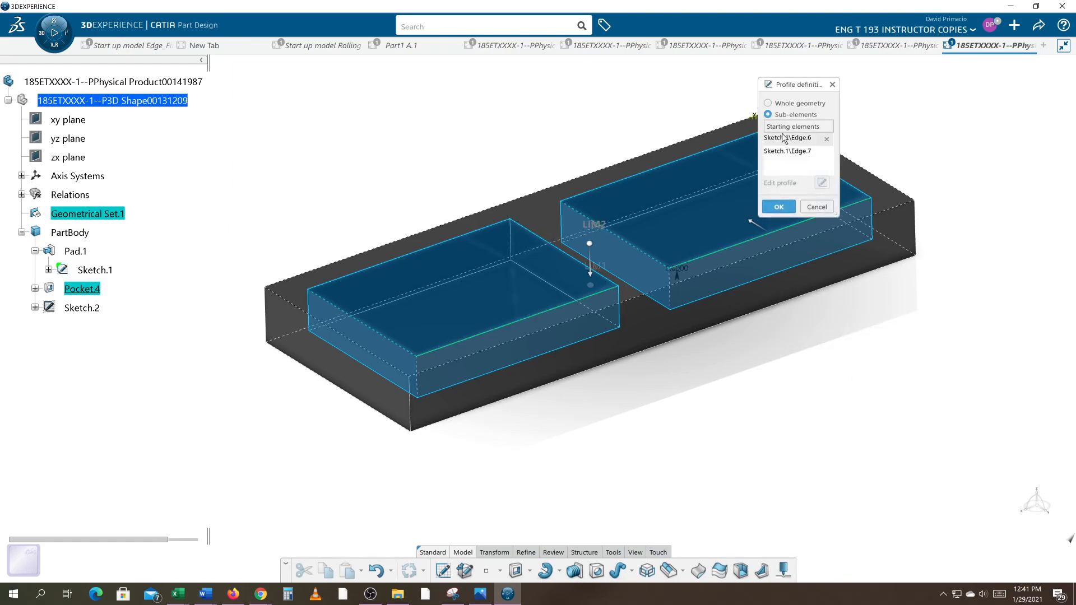
left_click(787, 152)
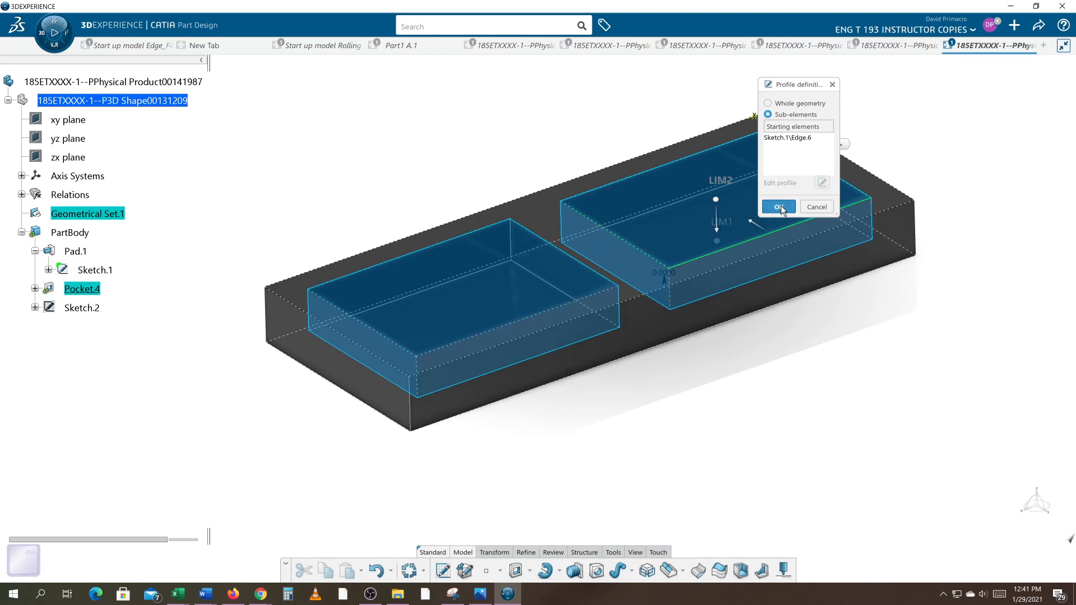
left_click(779, 206)
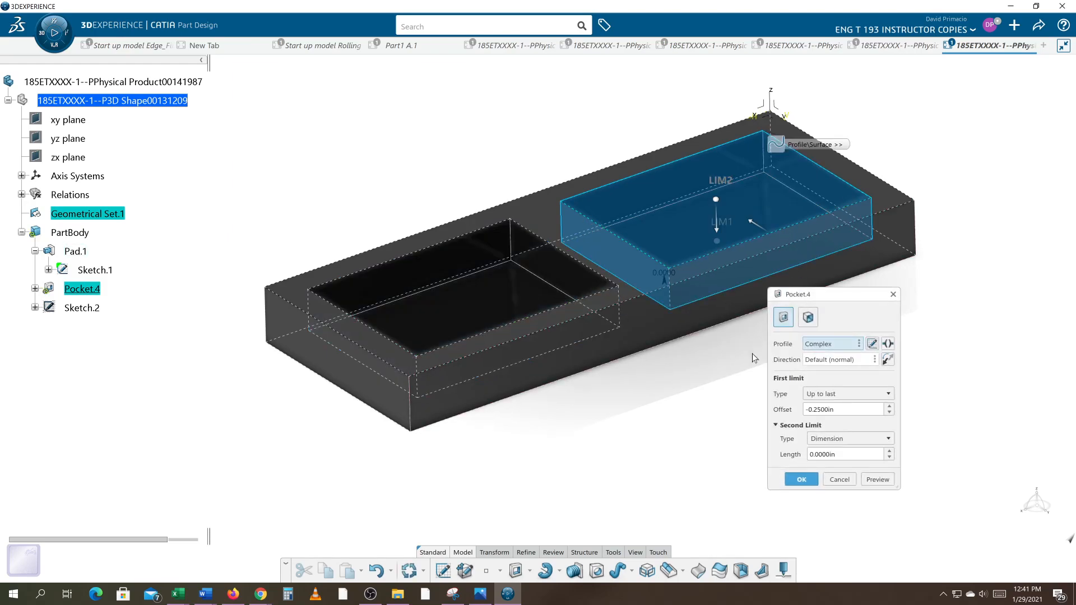
left_click(796, 481)
middle_click_drag(686, 473, 747, 459)
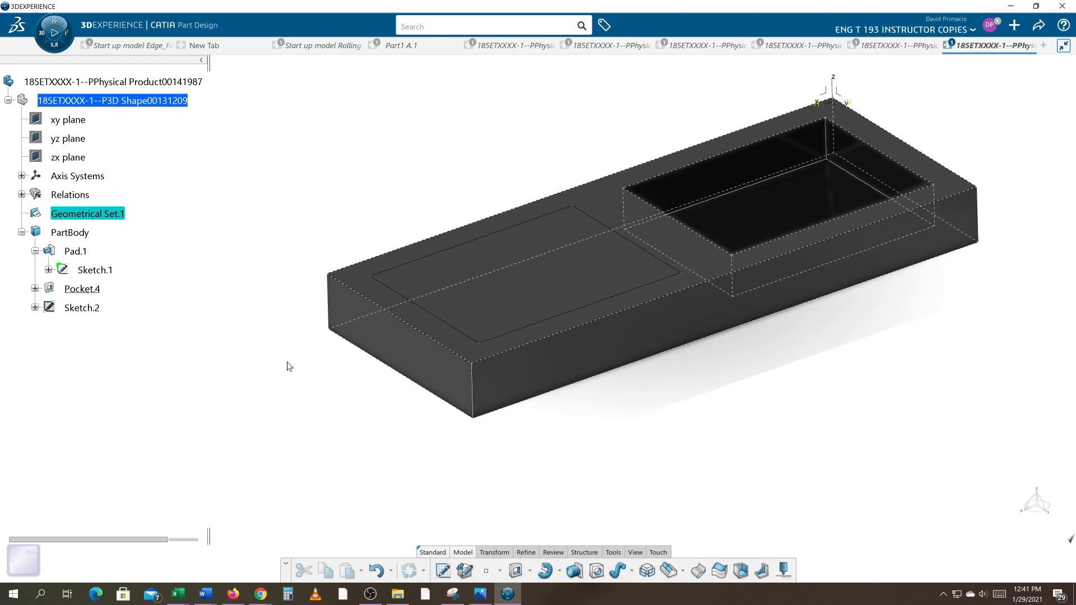
Start a second Up to last pocket using the remaining uncut inner rectangle of Sketch.1 as its sub-element profile
left_click(514, 572)
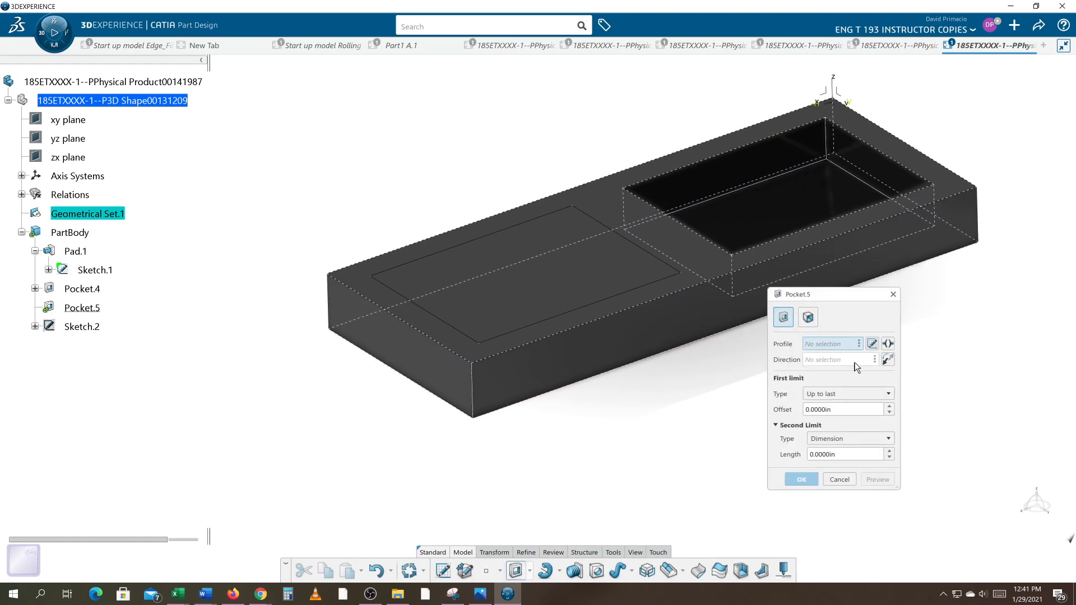
left_click(859, 344)
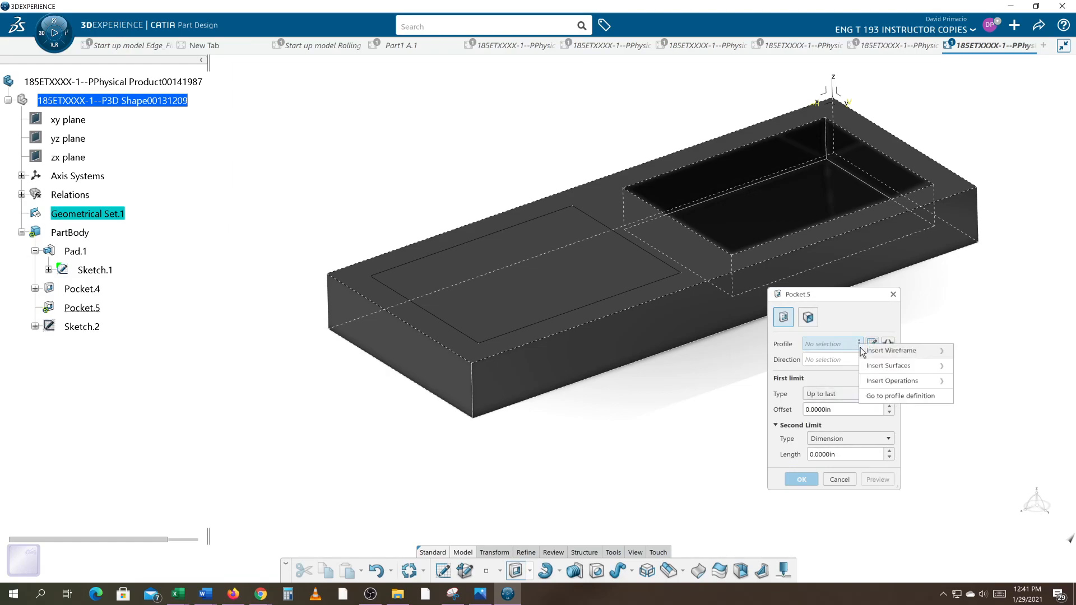
left_click(877, 397)
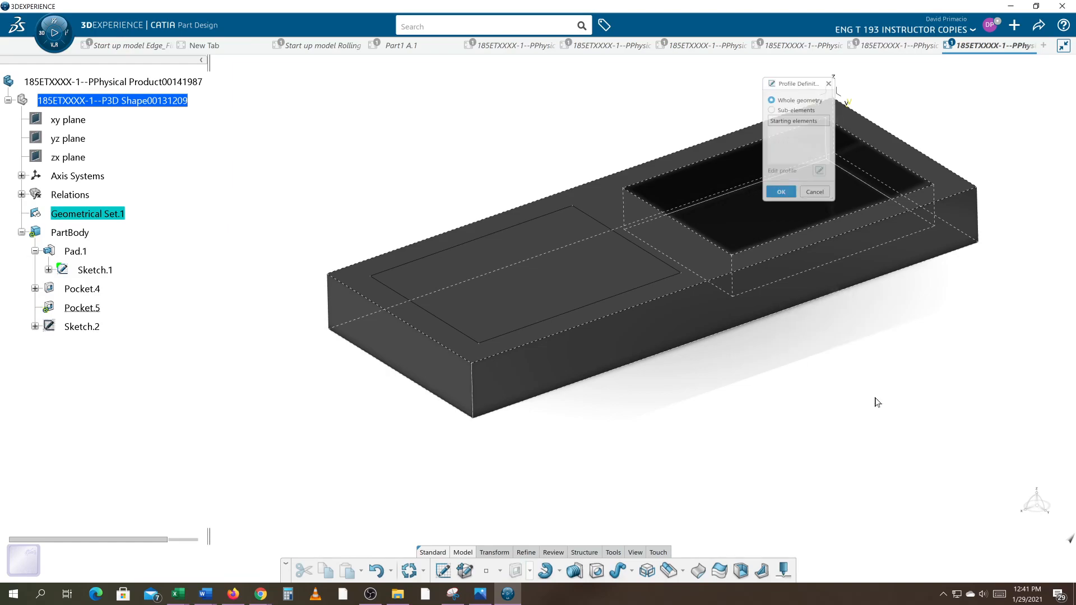
left_click(640, 293)
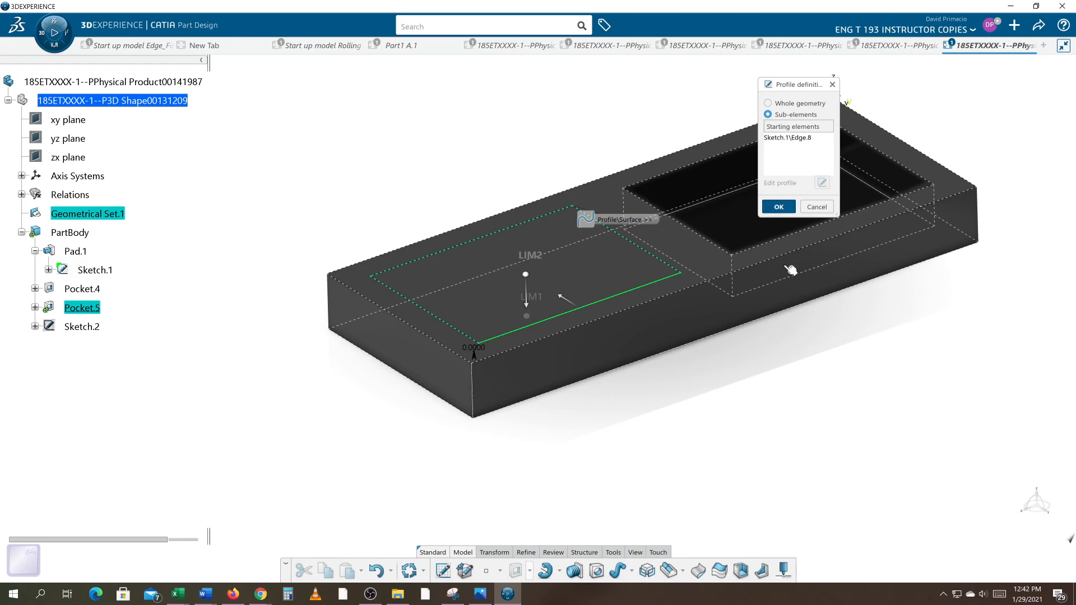
left_click(779, 207)
Set the second pocket's first-limit offset to -0.25 in and create it
double_click(842, 408)
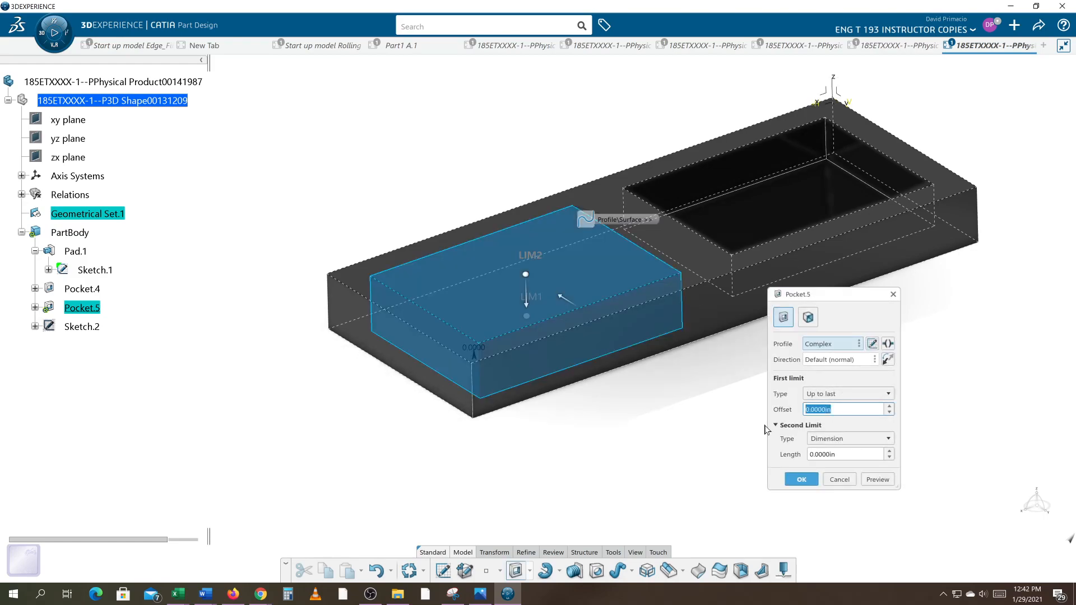
type("-.25")
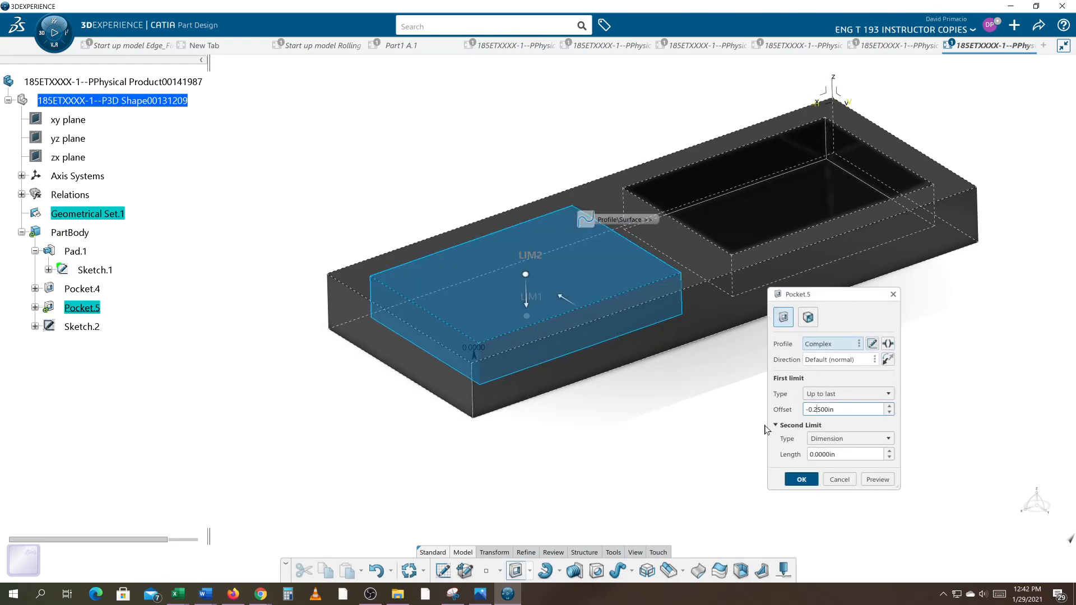
key("Return")
middle_click_drag(738, 428, 696, 440)
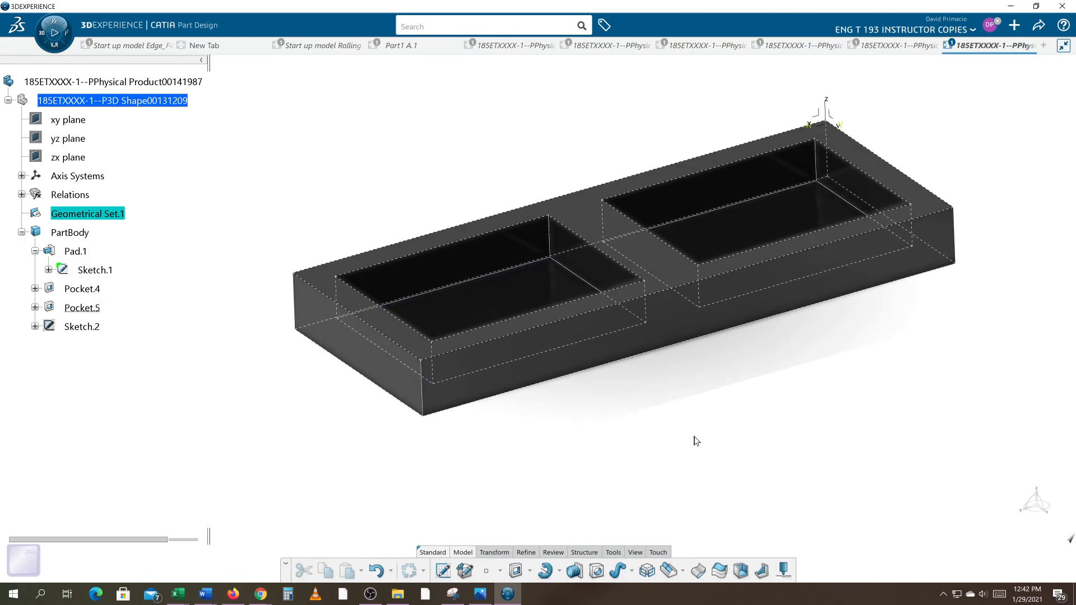
Expand Pocket.4 and Pocket.5 in the tree to check which sketch each one uses
left_click(35, 289)
left_click(35, 327)
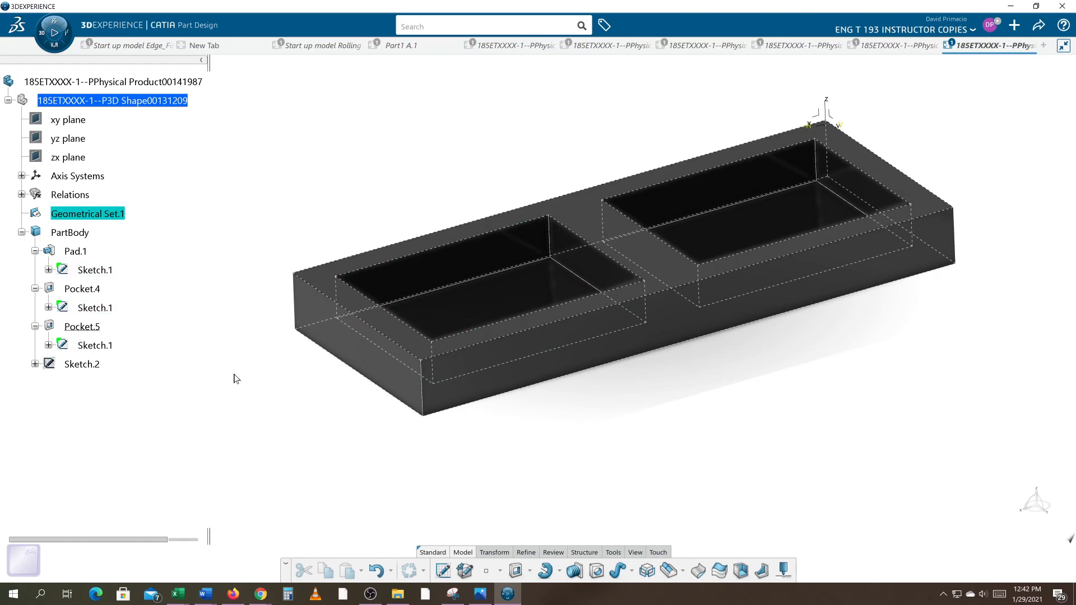
middle_click_drag(399, 423, 473, 429)
middle_click_drag(822, 435, 781, 420)
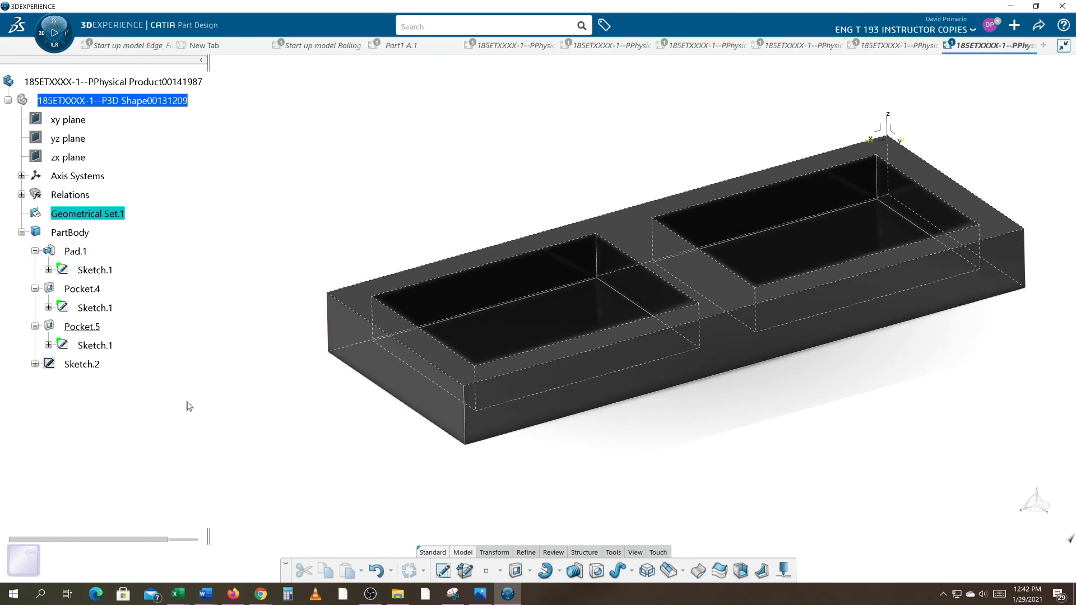
Open Sketch.1 from Pocket.5, move the 1.0000 gap dimension outside the block outline and exit the sketch
double_click(90, 365)
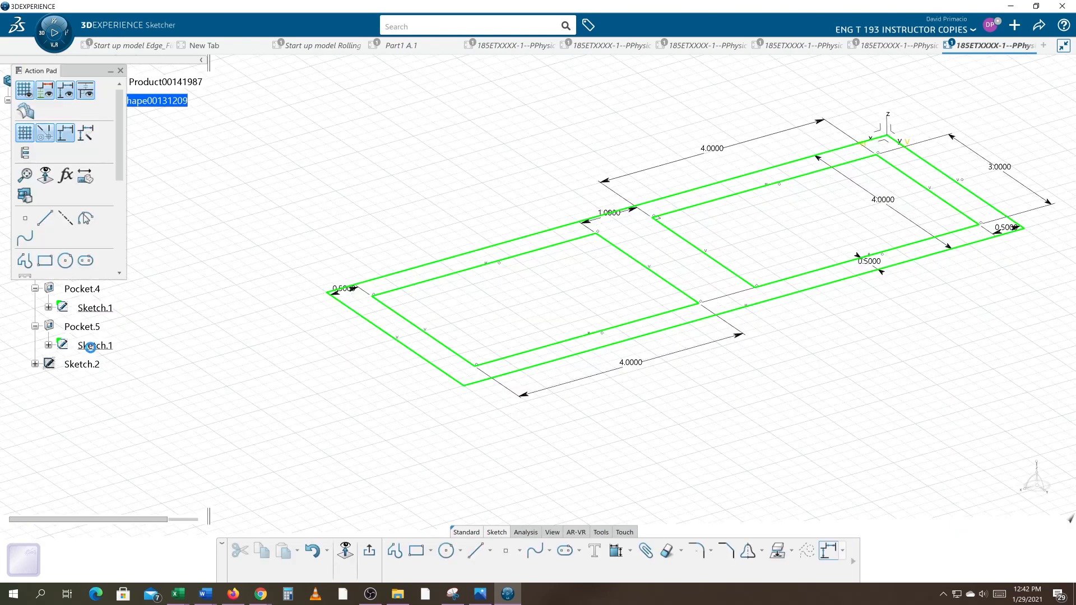
left_click(635, 214)
left_click_drag(636, 216, 576, 188)
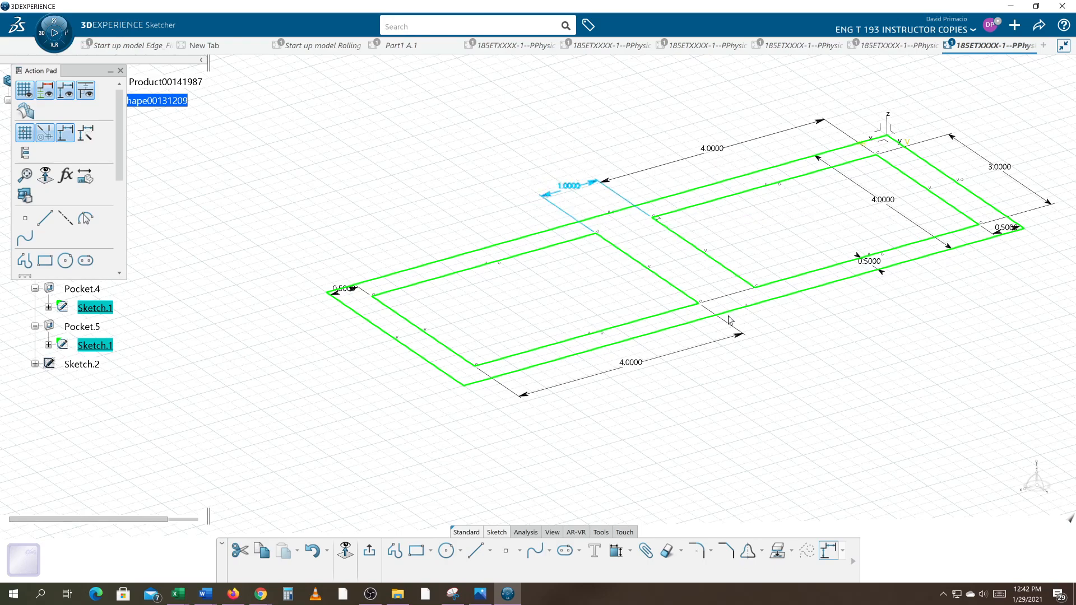
left_click(370, 552)
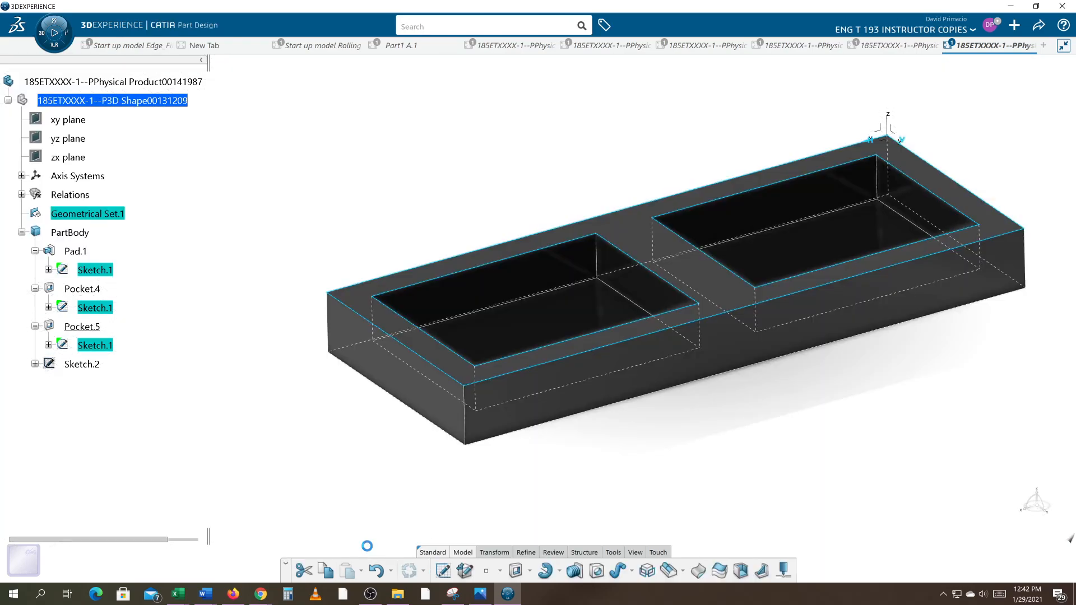
middle_click_drag(500, 470, 471, 476)
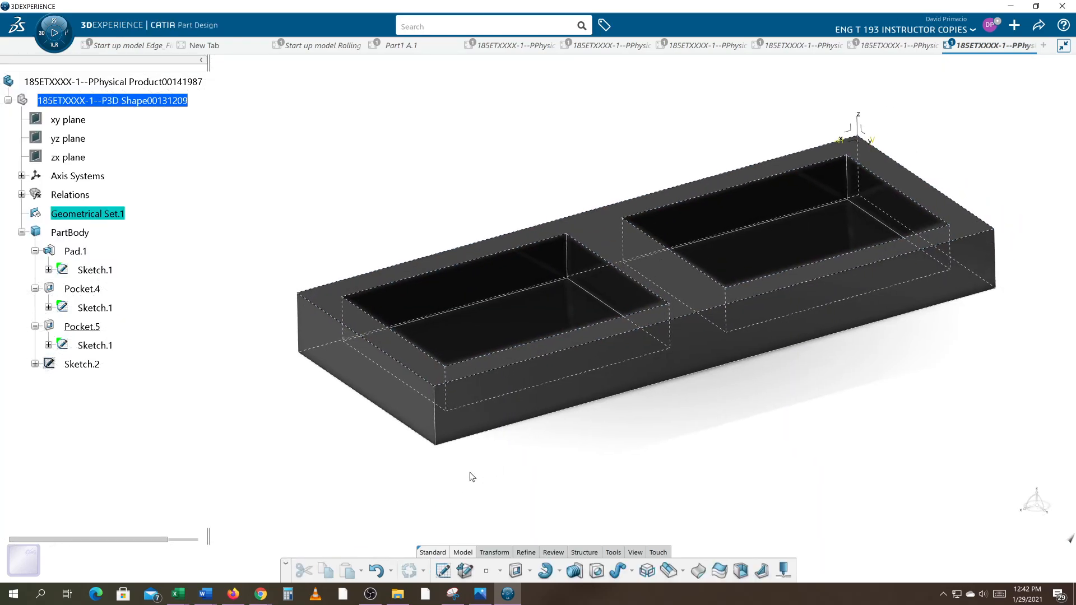
Fillet the four vertical corner edges of Pocket.4, nearest the axis system, with a 0.5 in radius
left_click(550, 553)
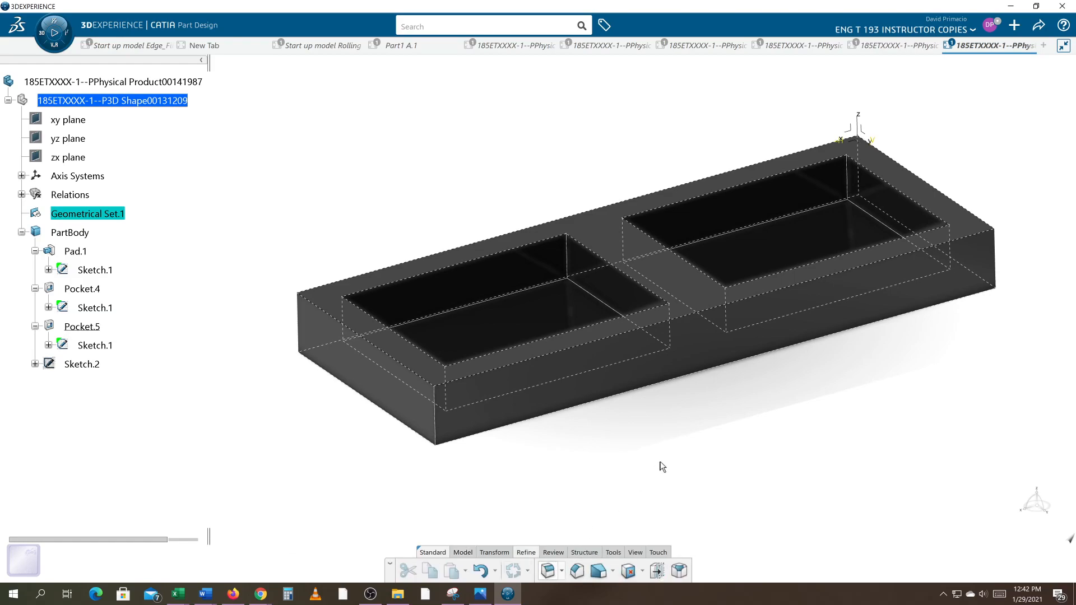
left_click(855, 184)
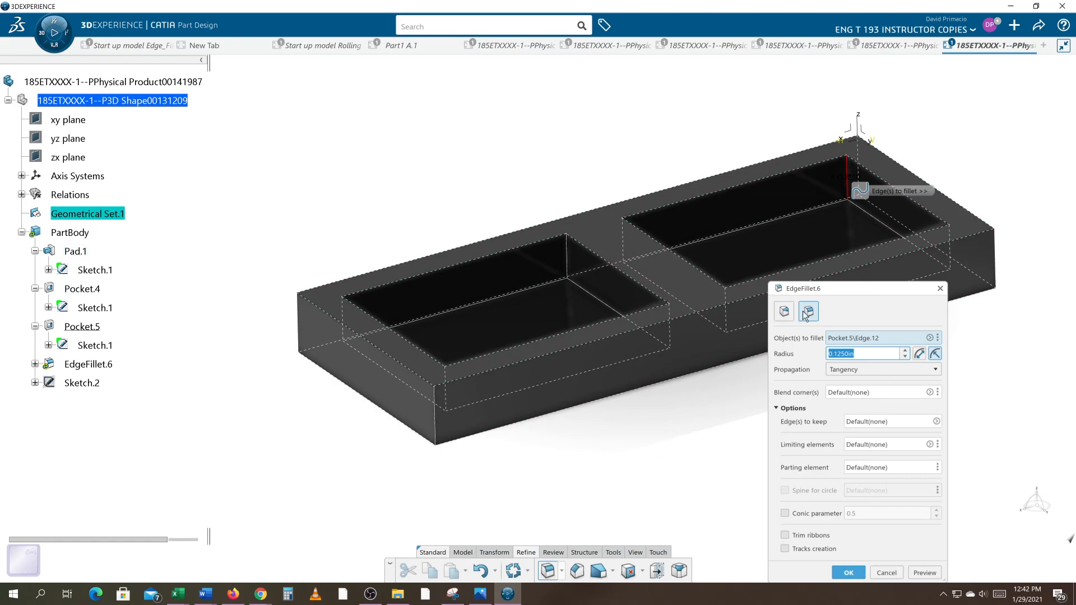
type(".5")
left_click(624, 239)
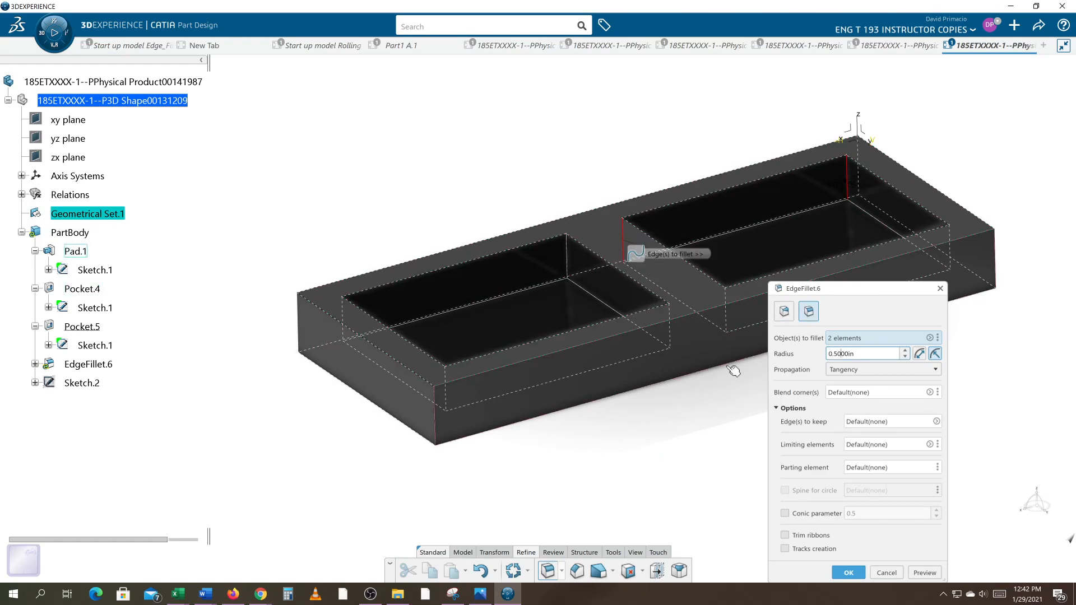
middle_click_drag(718, 382, 667, 369)
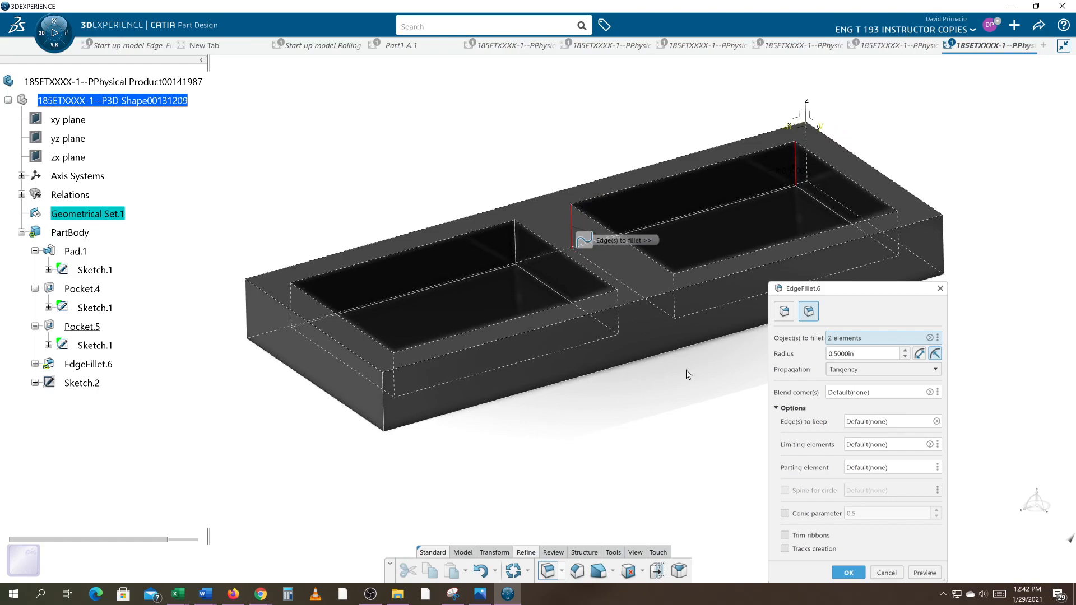
left_click(678, 307)
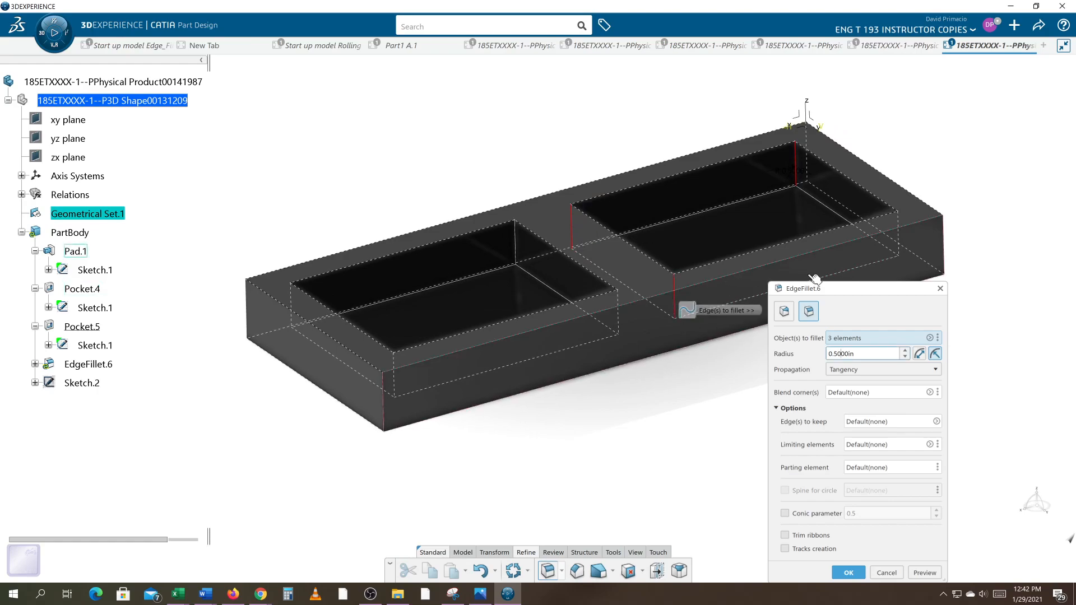
left_click(903, 246)
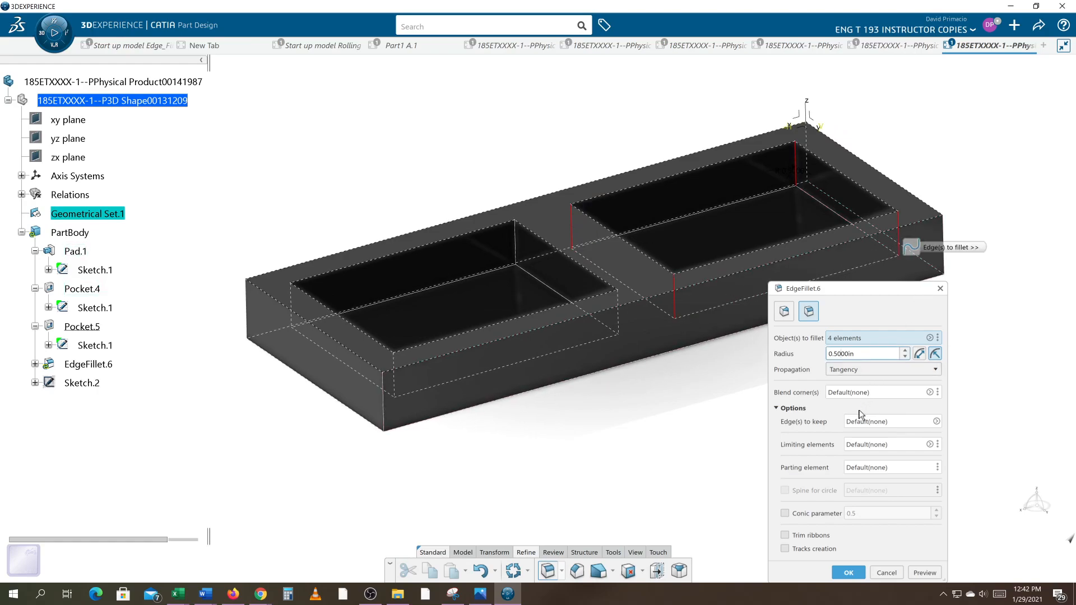
left_click(848, 573)
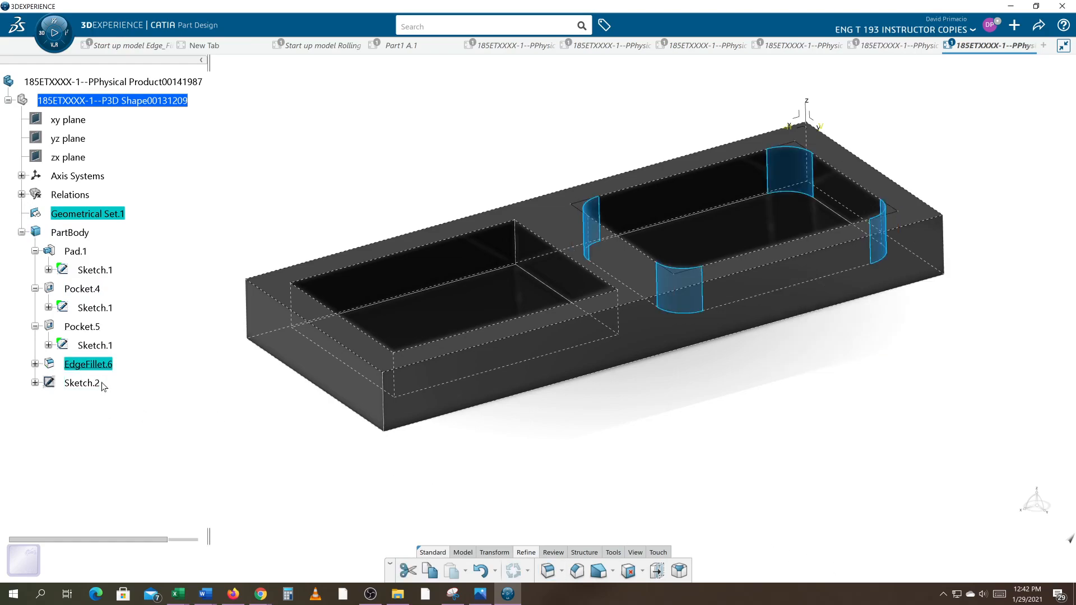
Highlight Pocket.4, Pocket.5, Sketch.1 and EdgeFillet.6 in the tree to examine which geometry each one controls and their order
left_click(94, 329)
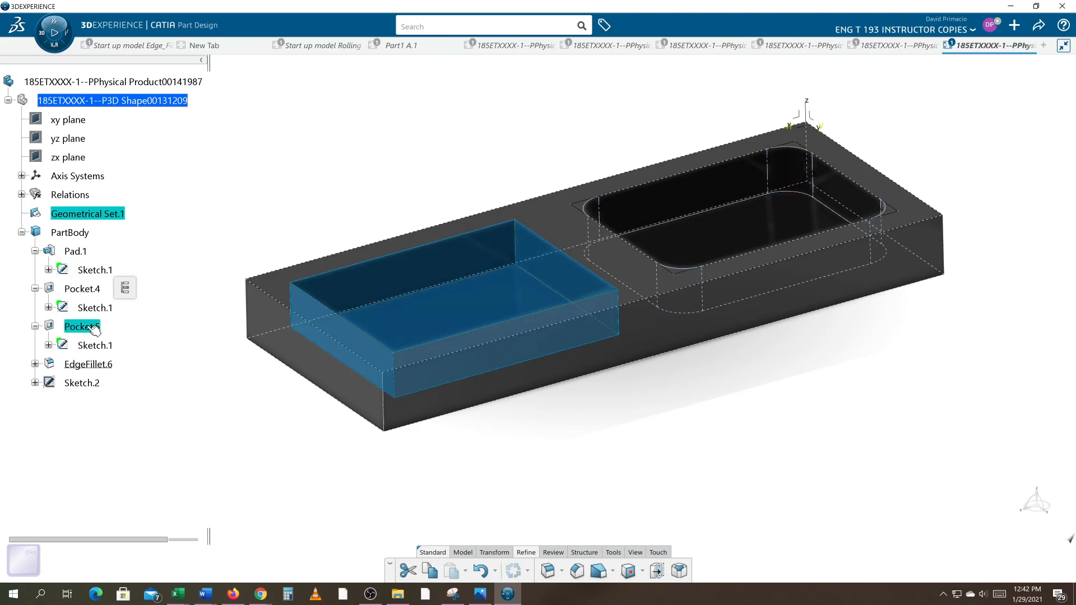
left_click(88, 290)
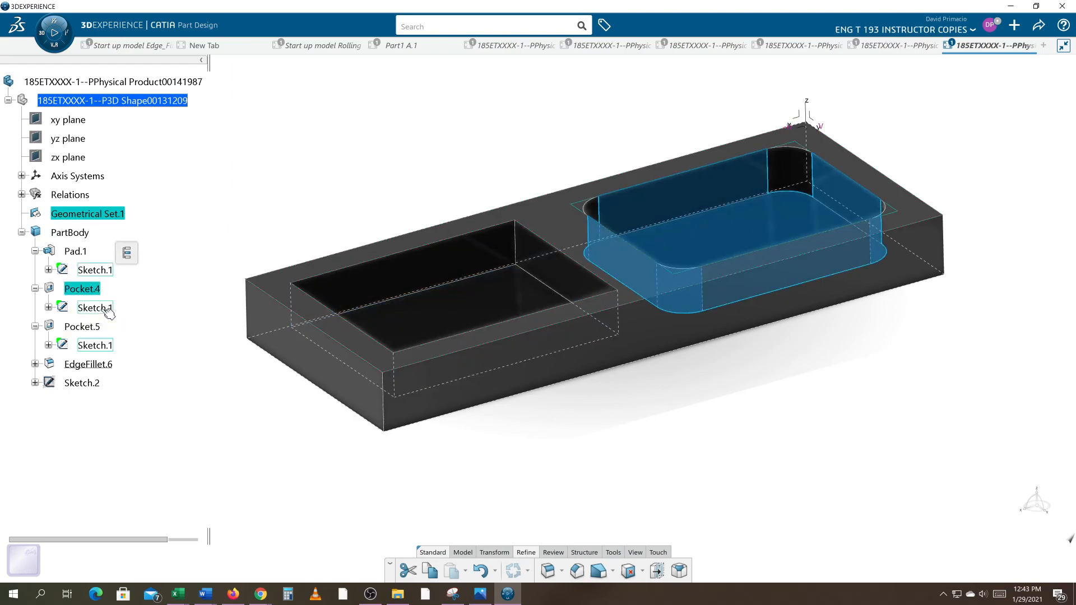
left_click(92, 347)
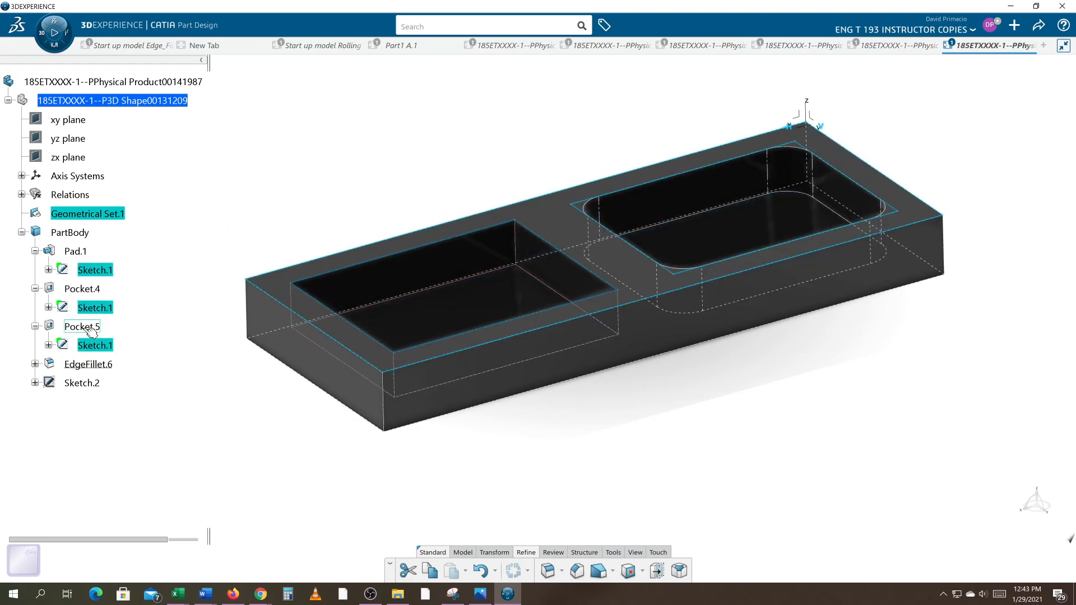
left_click(88, 328)
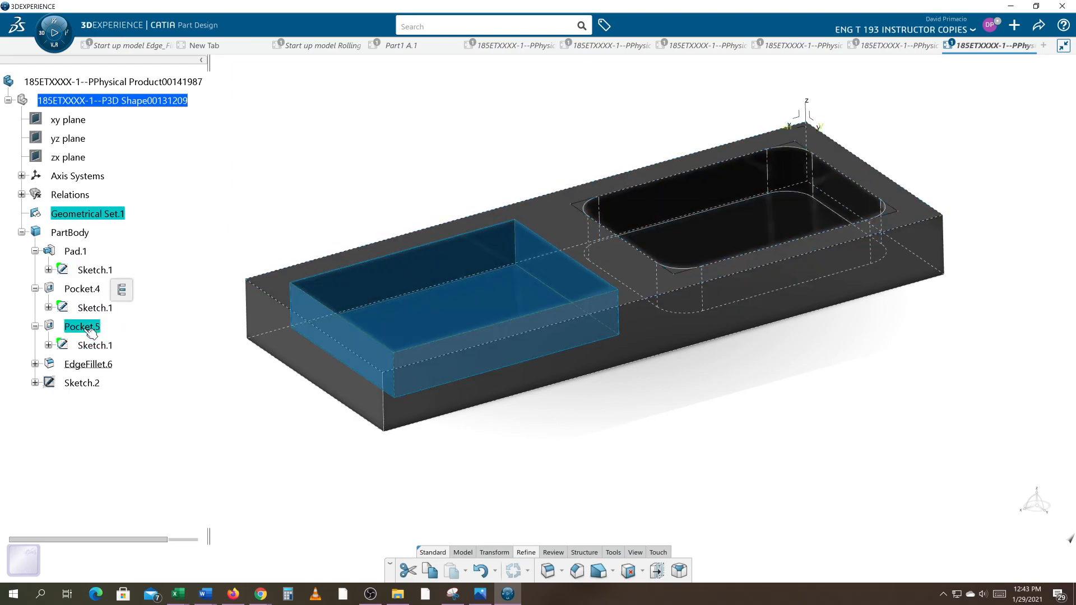
left_click(90, 367)
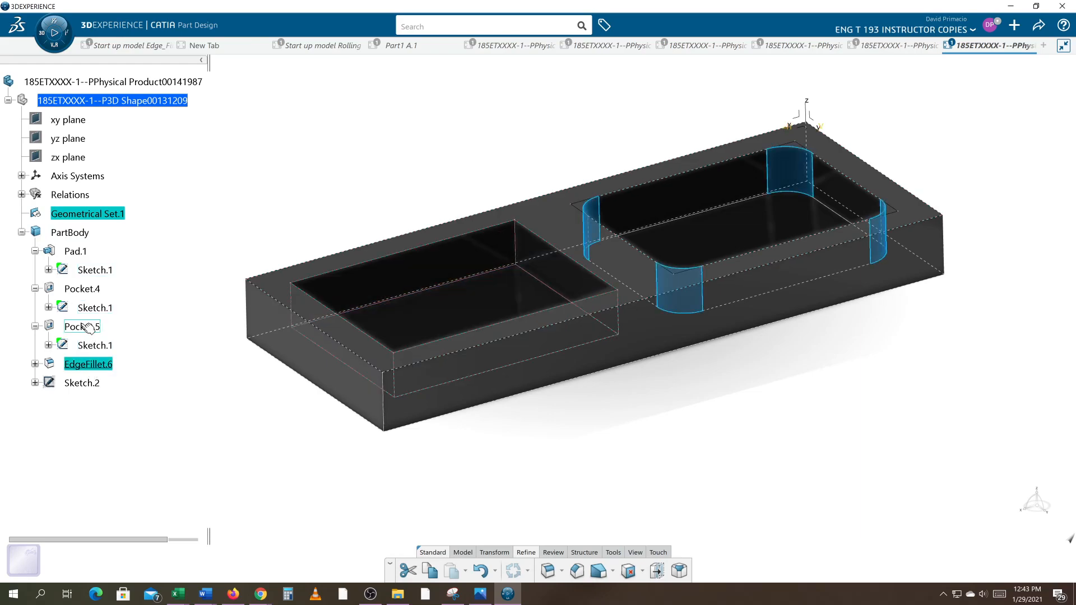
left_click(87, 328)
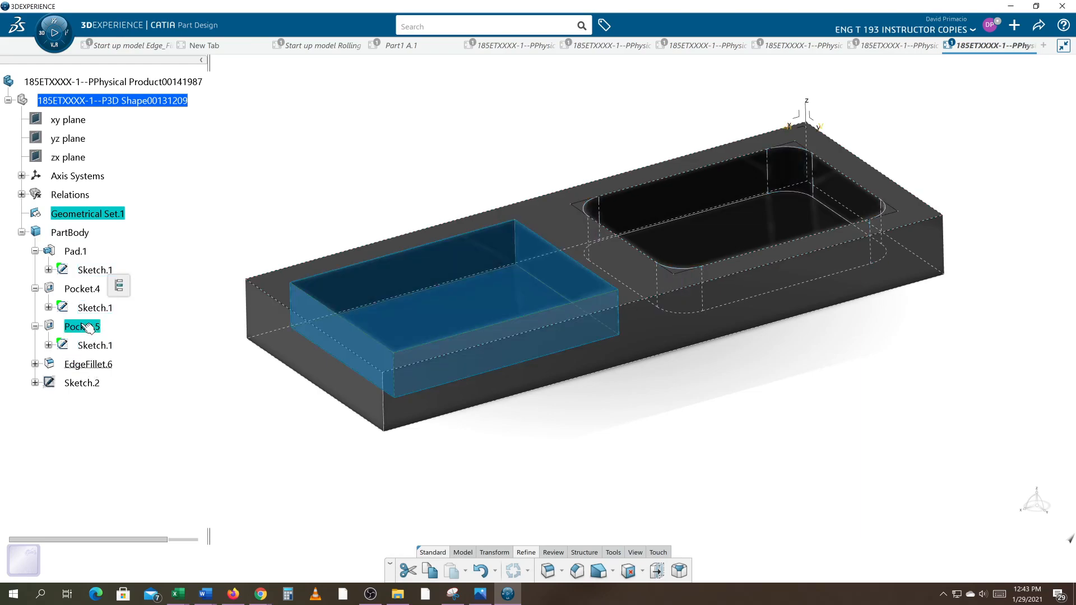
left_click(90, 366)
left_click(84, 290)
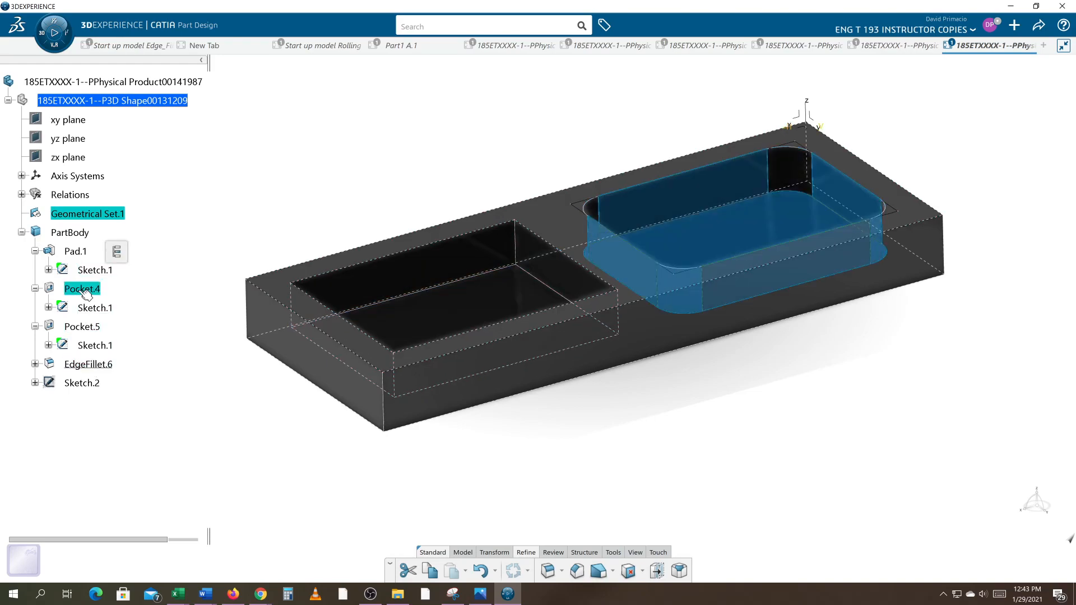
left_click(174, 352)
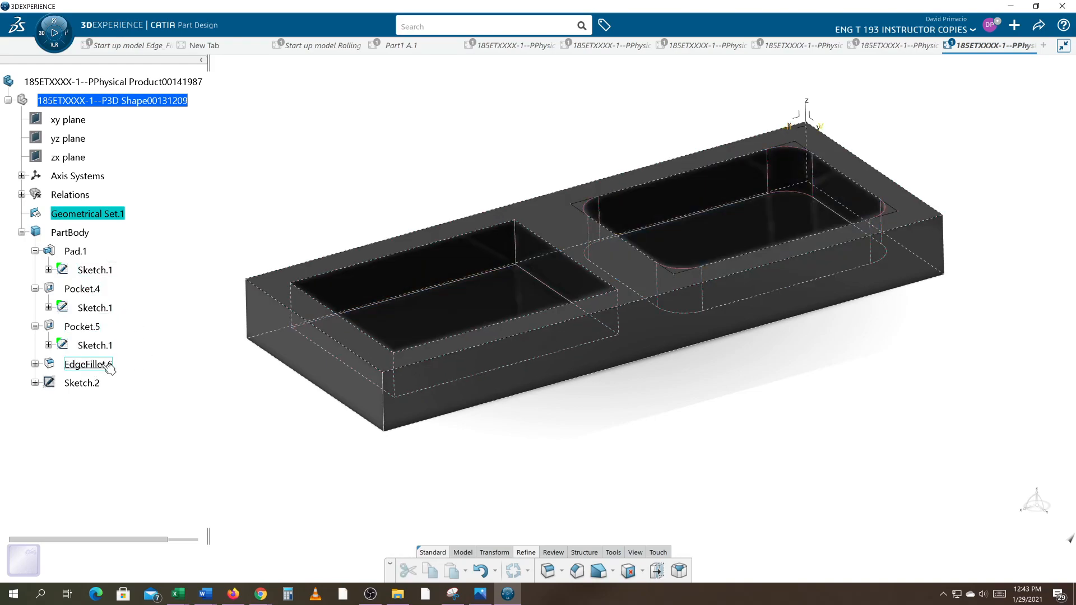
Reorder the tree so that Pocket.5 comes directly after EdgeFillet.6
left_click(87, 330)
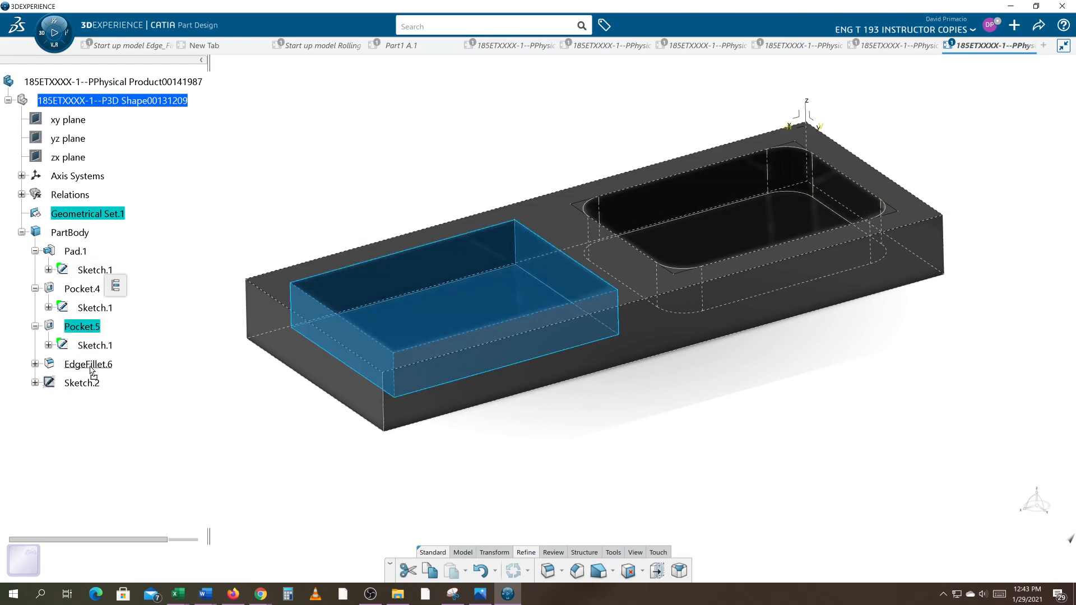
left_click_drag(90, 368, 90, 367)
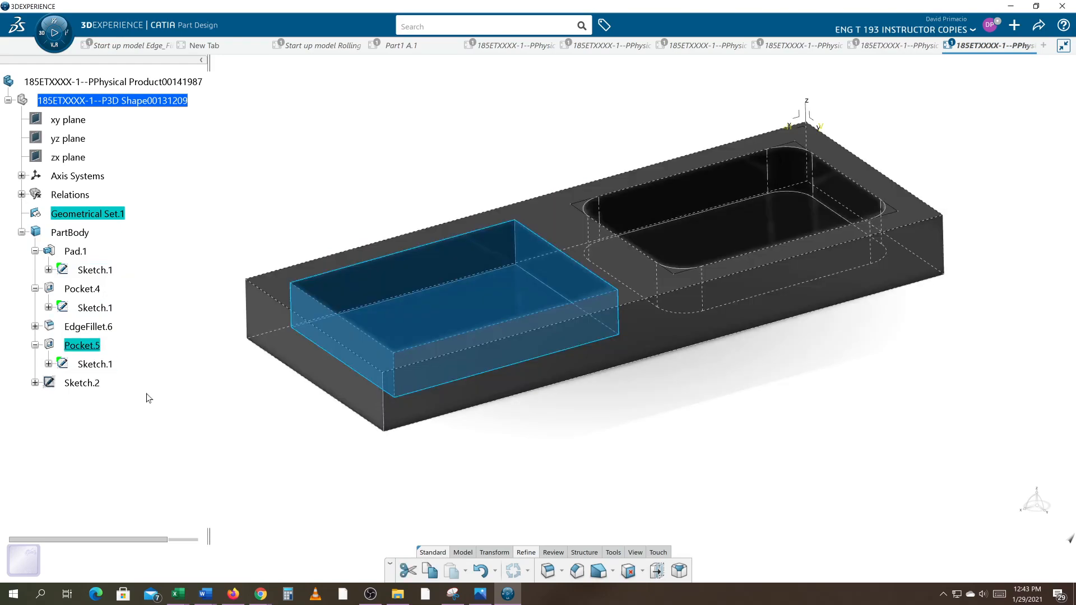
left_click(148, 398)
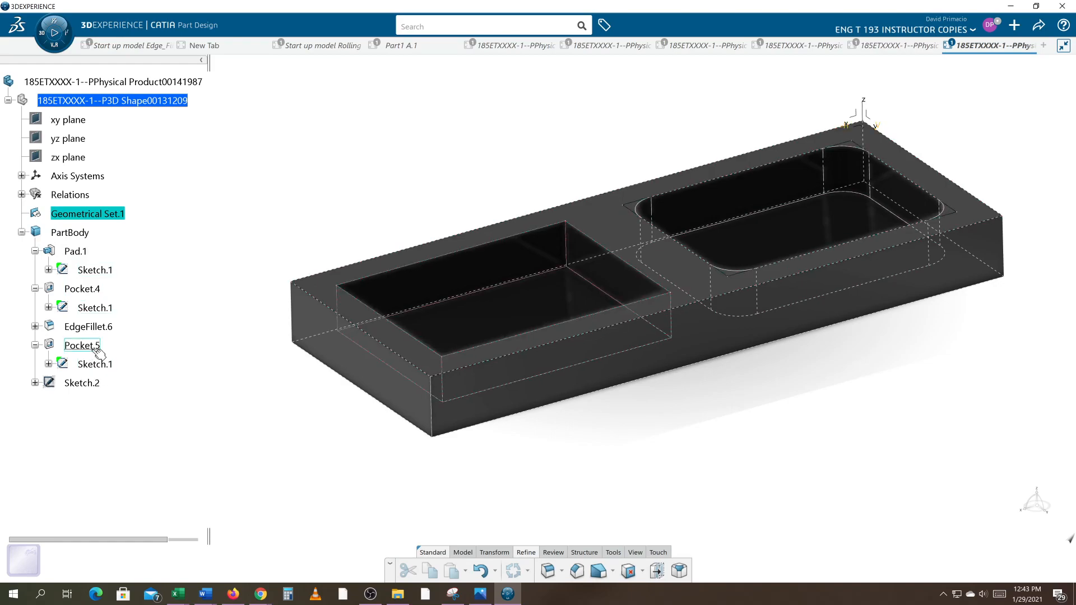
Define EdgeFillet.6 as the in-work object
left_click(94, 328)
right_click(96, 329)
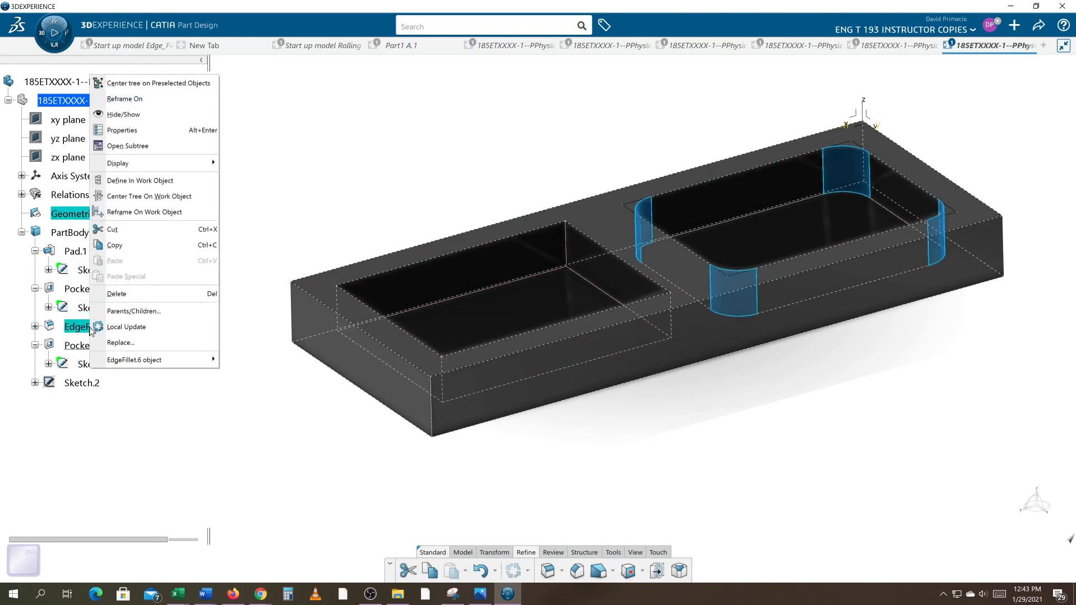
left_click(141, 181)
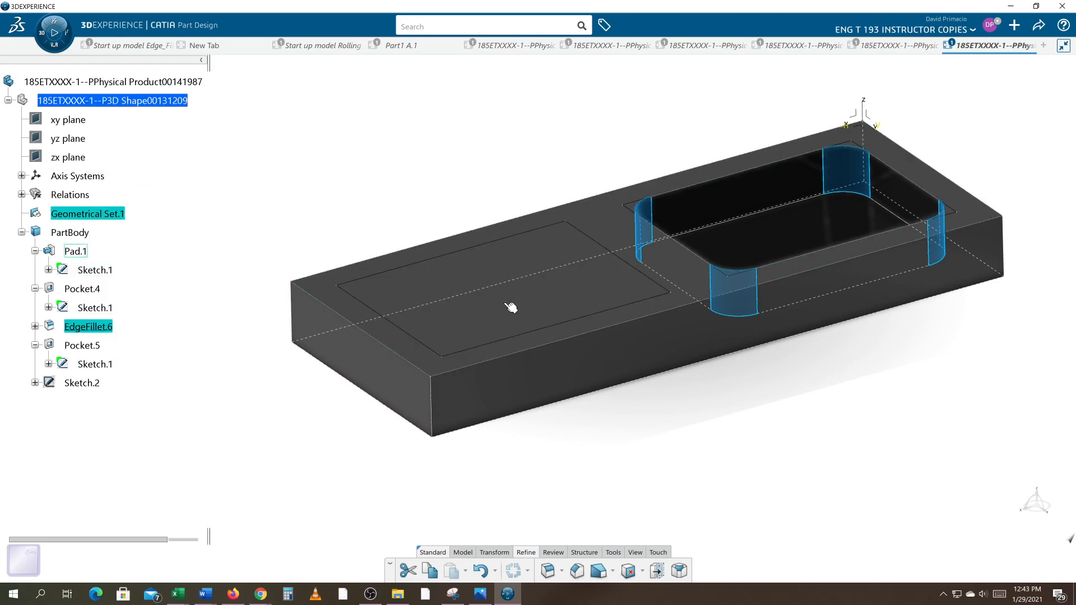
Fillet the floor face of Pocket.4 and set that fillet's radius to 0.125 in
left_click(578, 571)
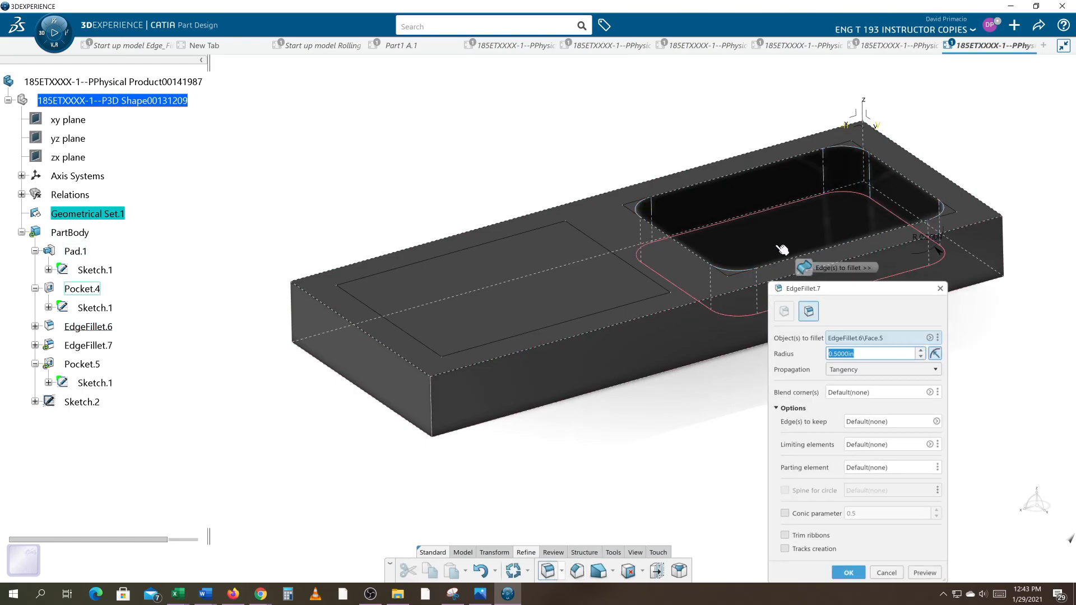
left_click(847, 573)
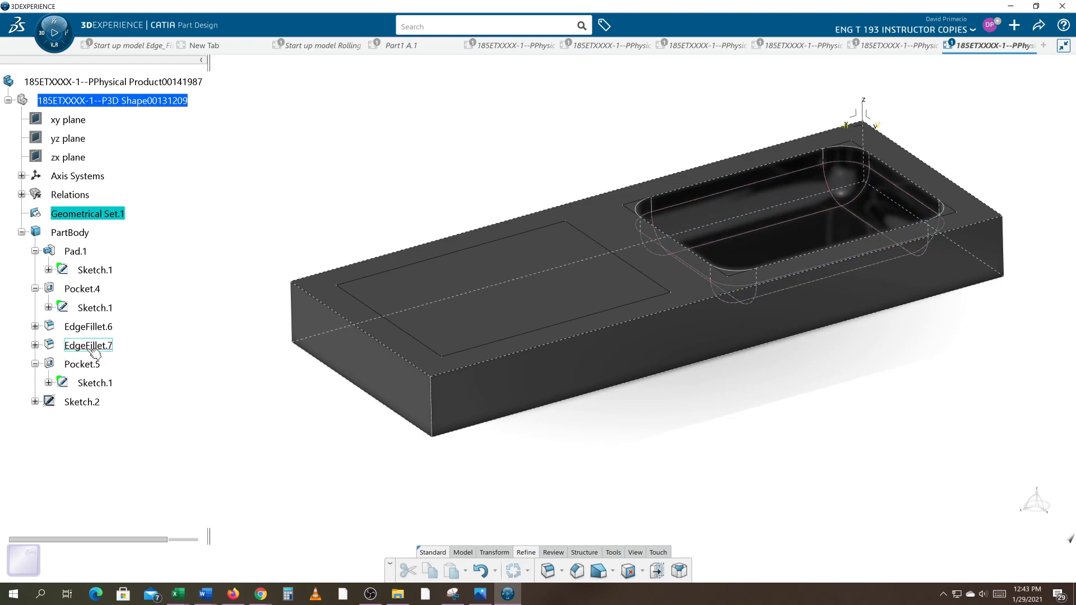
double_click(88, 346)
type(".125")
key("Return")
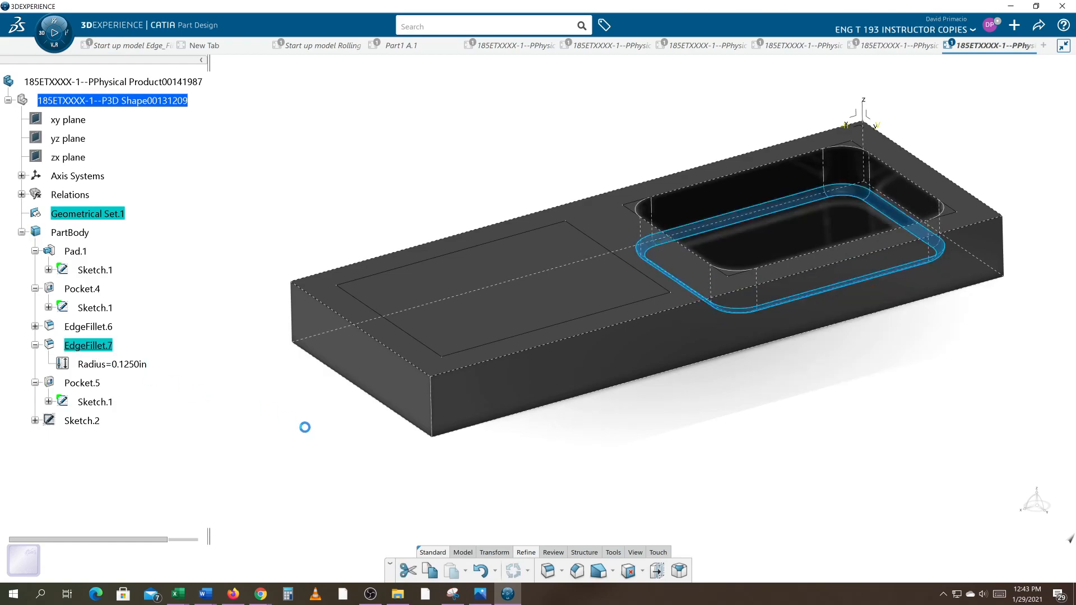
Dismiss the mail notification and define Pocket.5 as the in-work object
middle_click_drag(555, 455, 534, 459)
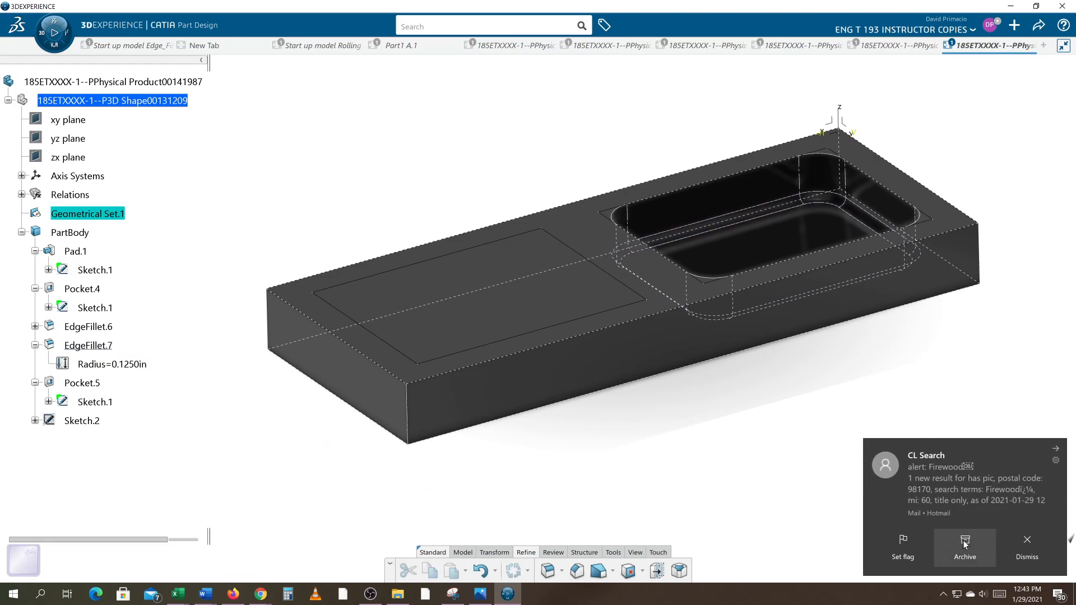
left_click(1011, 545)
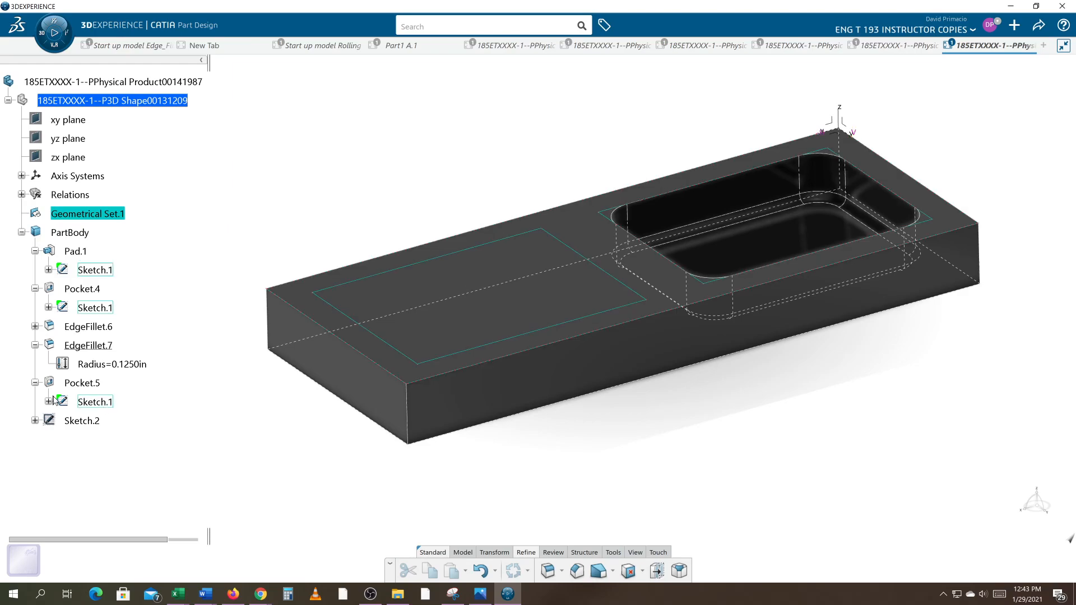
right_click(92, 385)
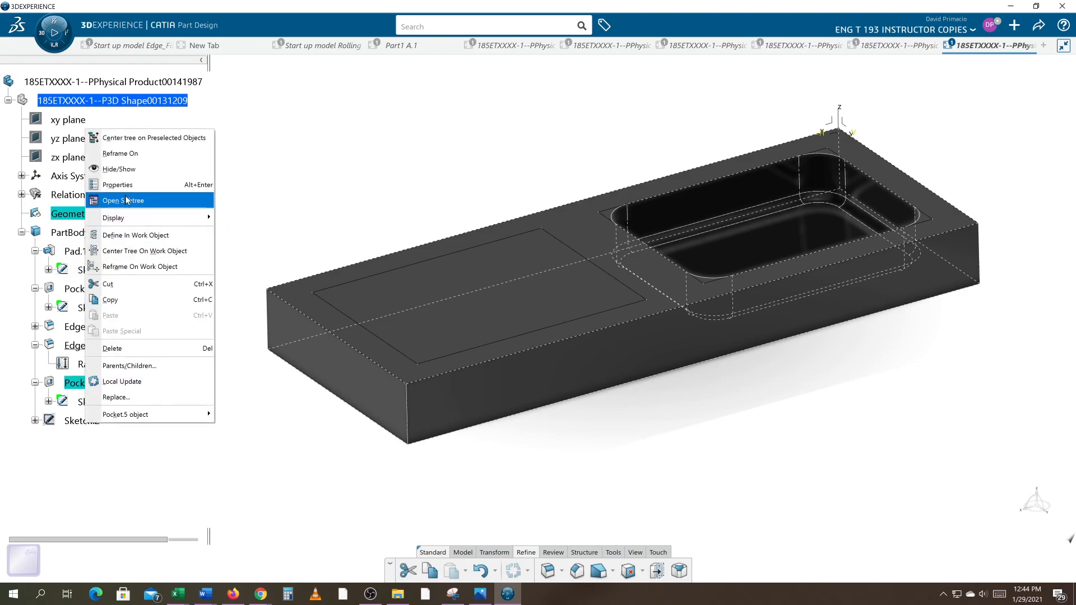
left_click(130, 234)
left_click(613, 429)
Fillet the four vertical corner edges of Pocket.5 with a 0.5 in radius
middle_click_drag(614, 429, 713, 406)
left_click(548, 571)
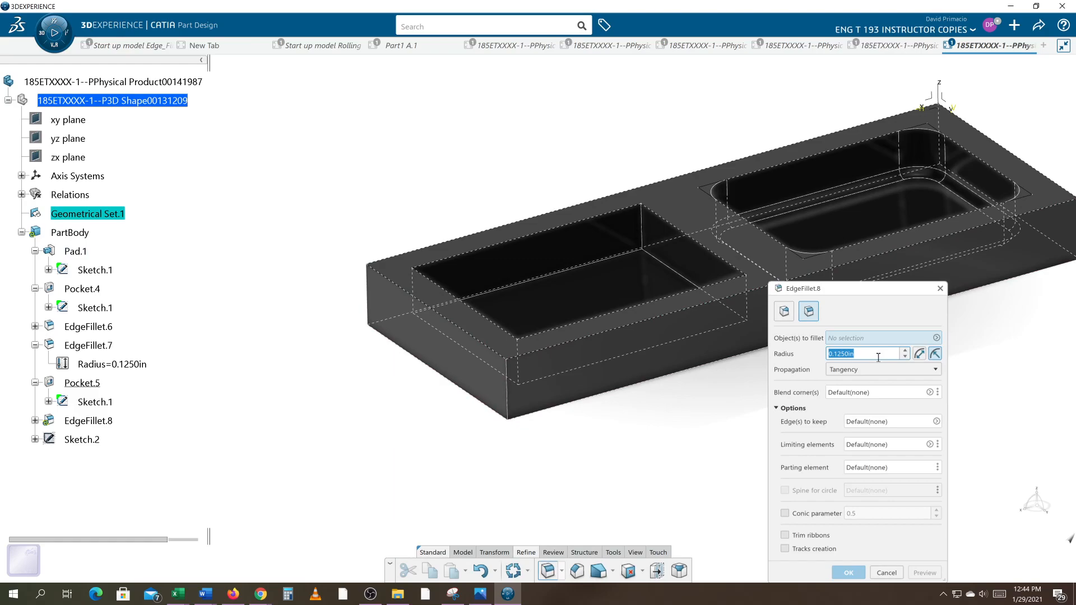
type(".")
left_click(643, 235)
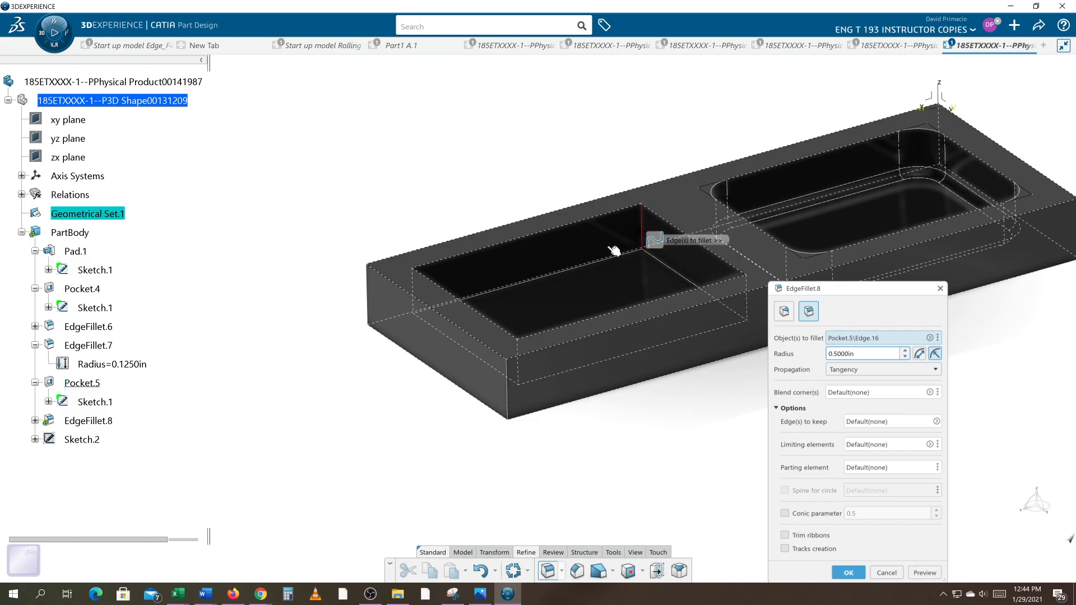
left_click(413, 294)
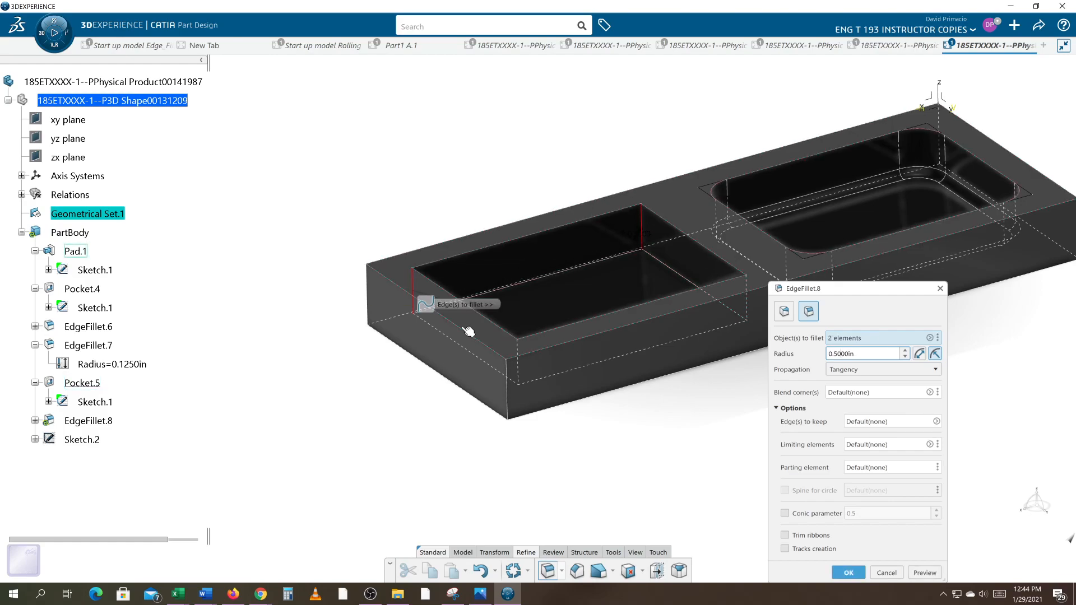
left_click(522, 367)
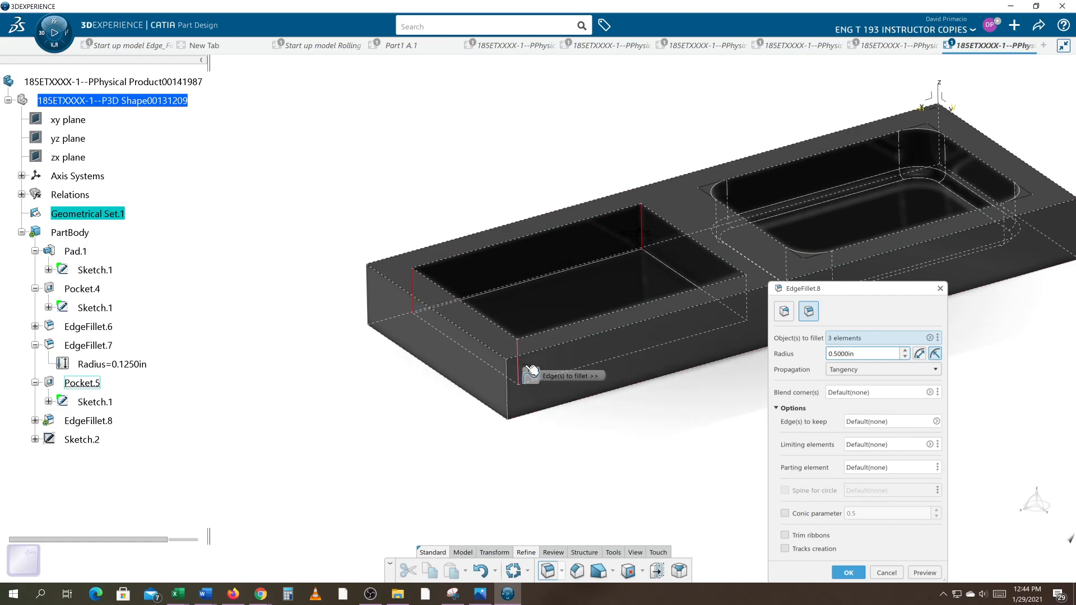
left_click(748, 307)
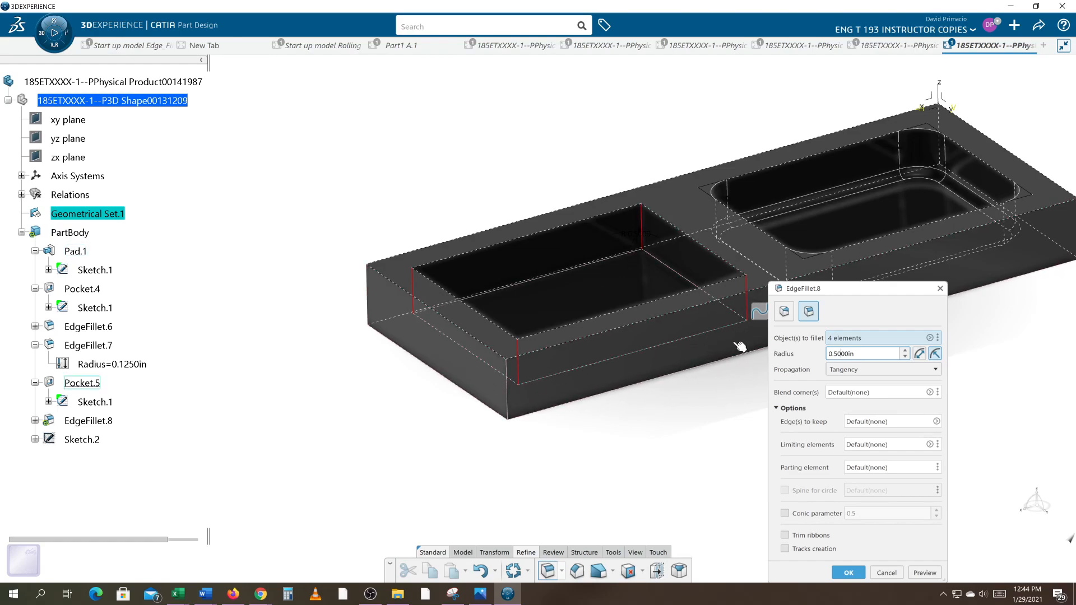
left_click(847, 574)
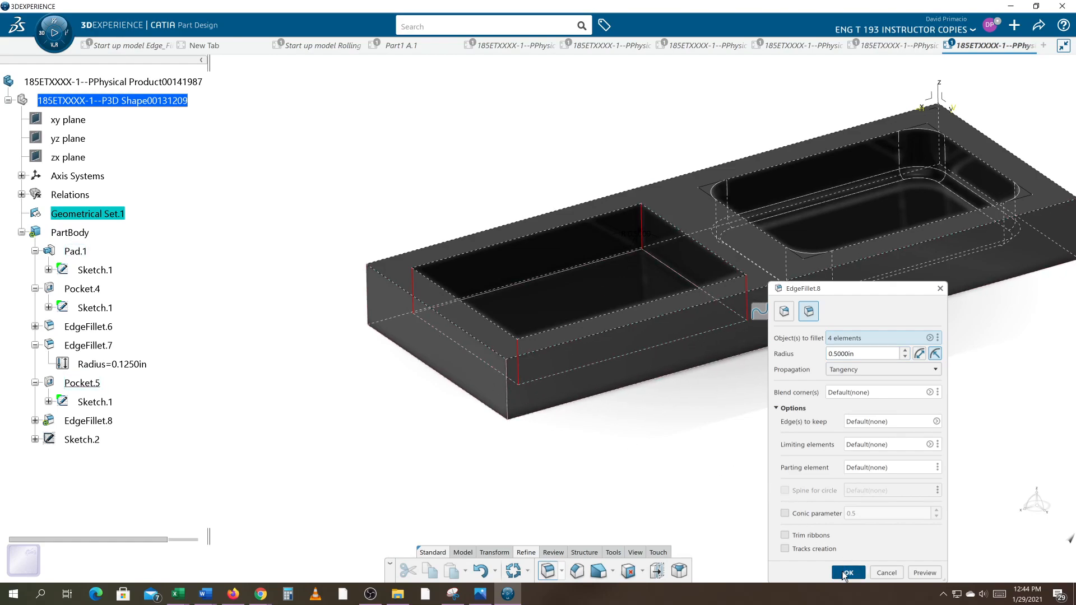
Fillet the floor face of Pocket.5 with a 0.125 in radius
left_click(612, 305)
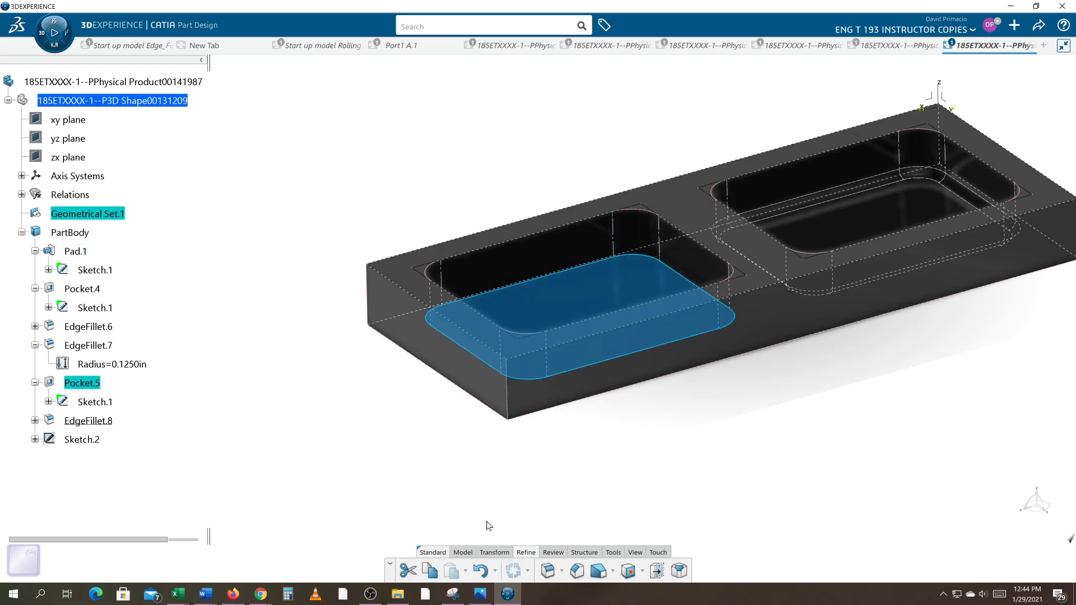
left_click(549, 570)
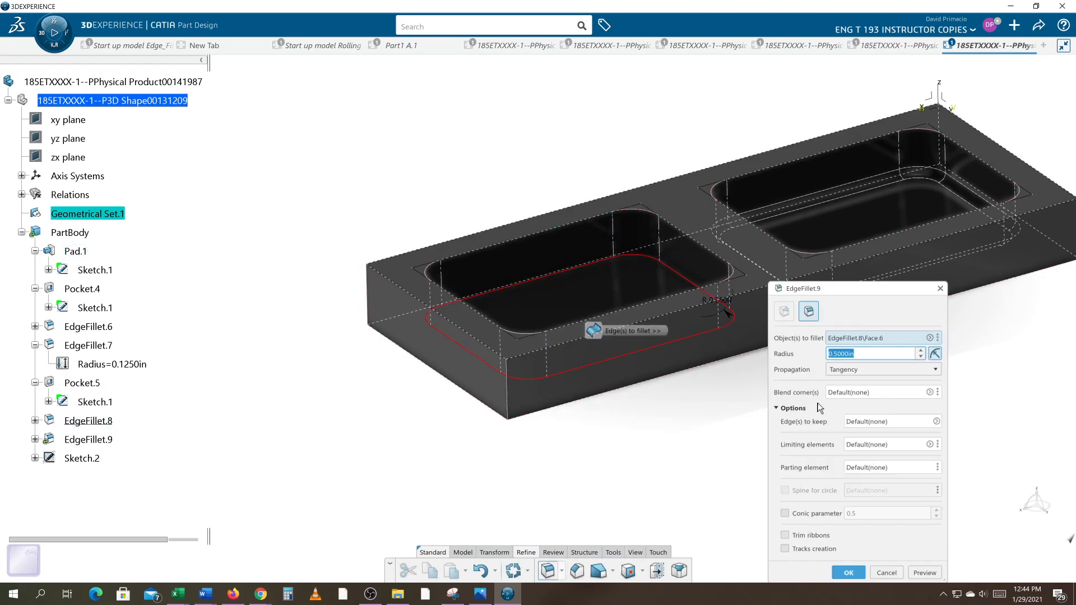
type(".125")
key("Return")
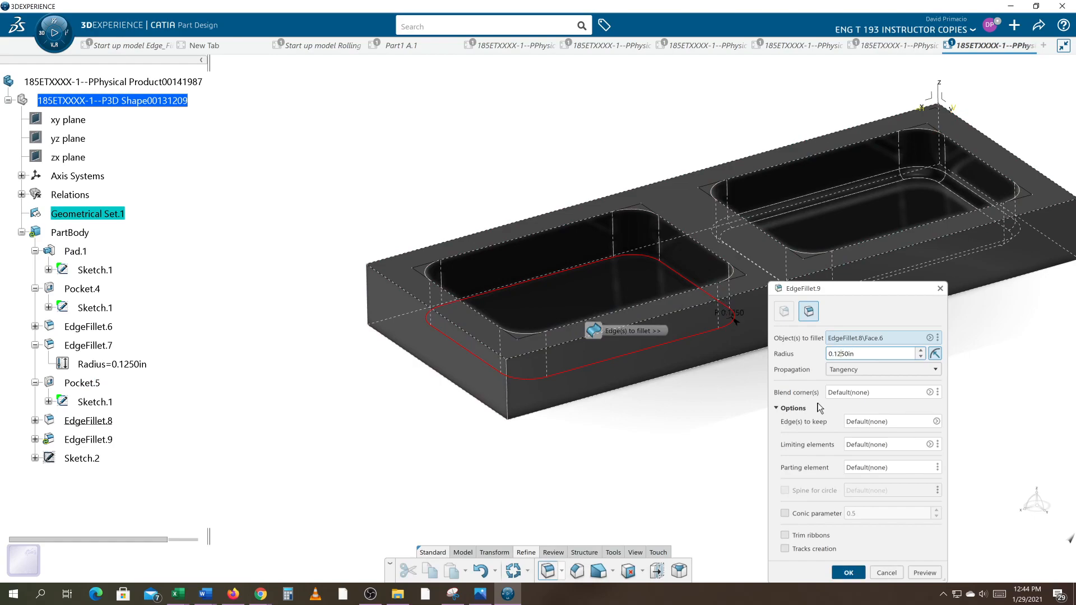
Set the fill color of EdgeFillet.6 and EdgeFillet.7 to bright green
middle_click_drag(782, 406, 739, 427)
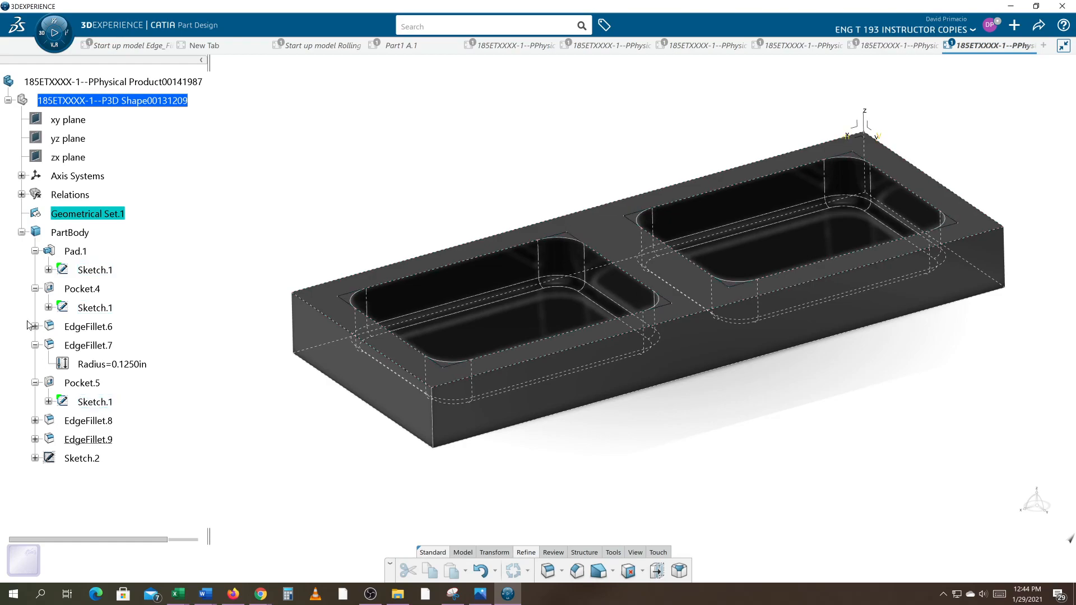
left_click(76, 252)
left_click(231, 417)
left_click(96, 328)
left_click(90, 344, "ctrl")
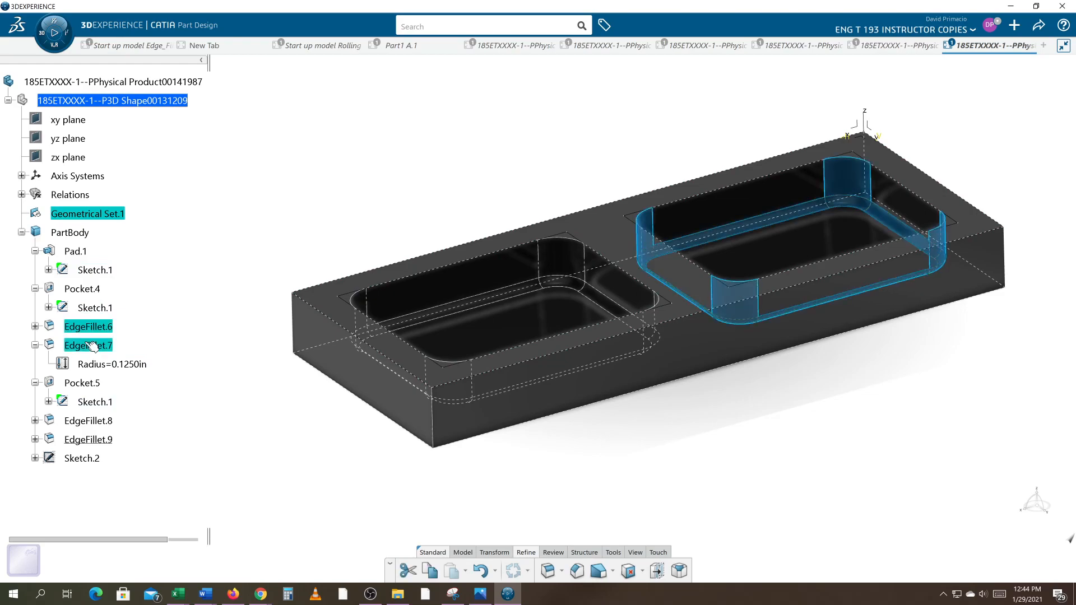
right_click(89, 345)
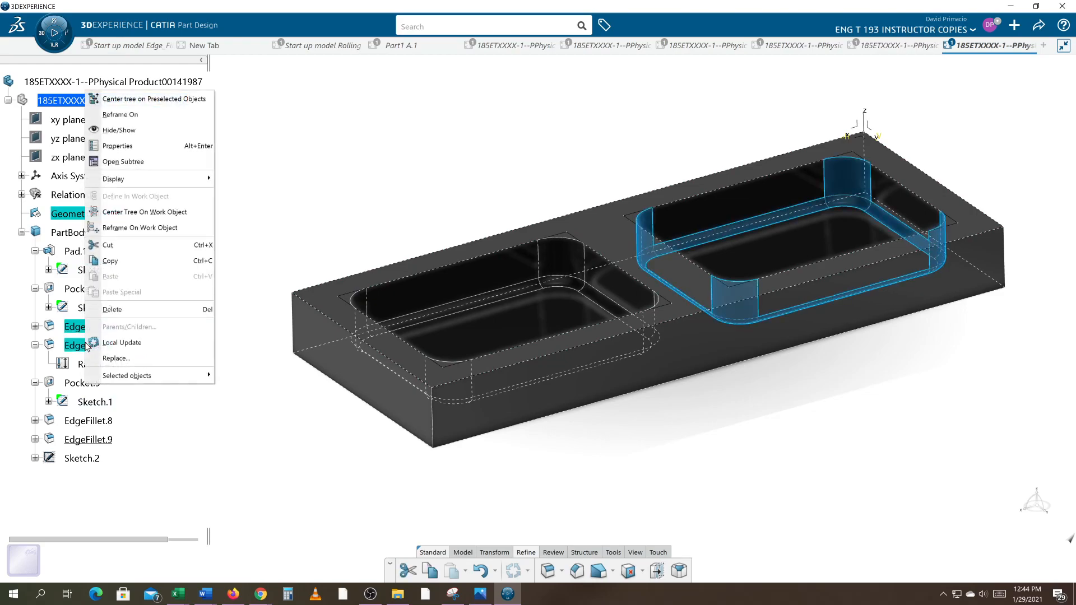
left_click(119, 146)
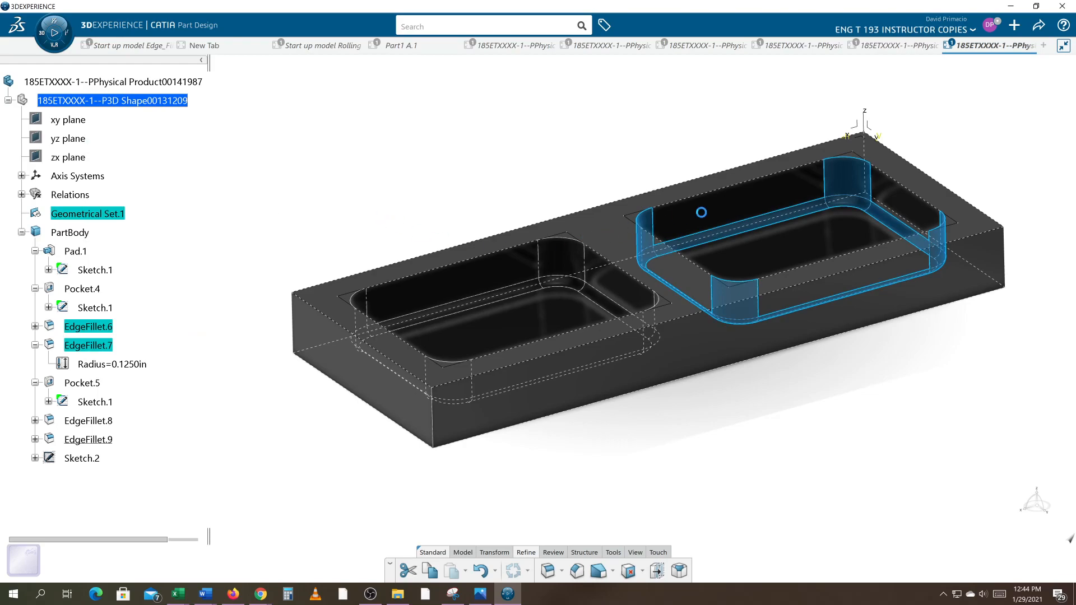
left_click(816, 235)
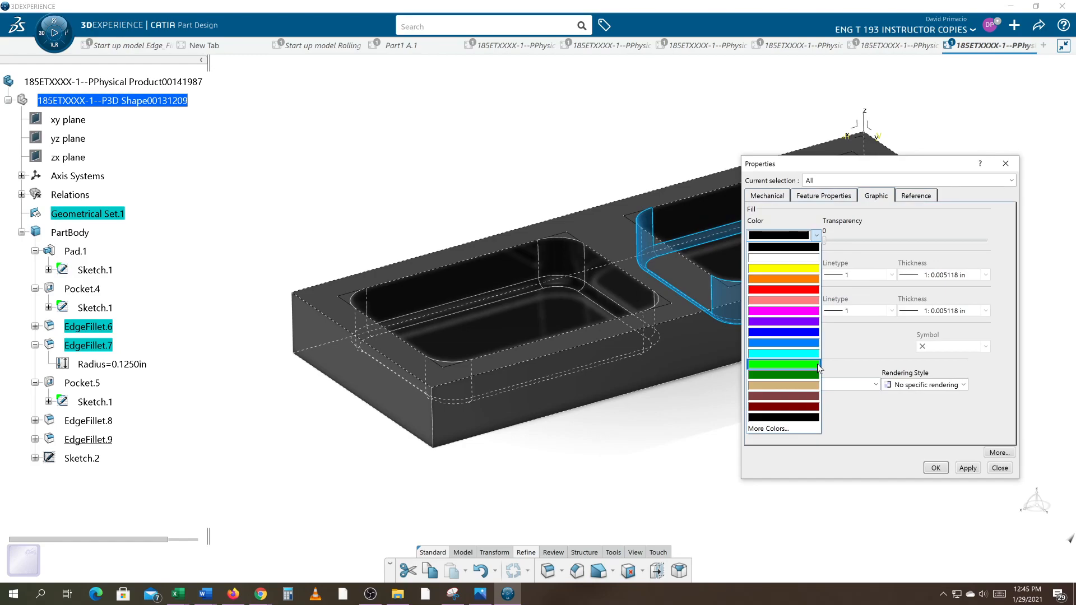
left_click(817, 364)
left_click(935, 468)
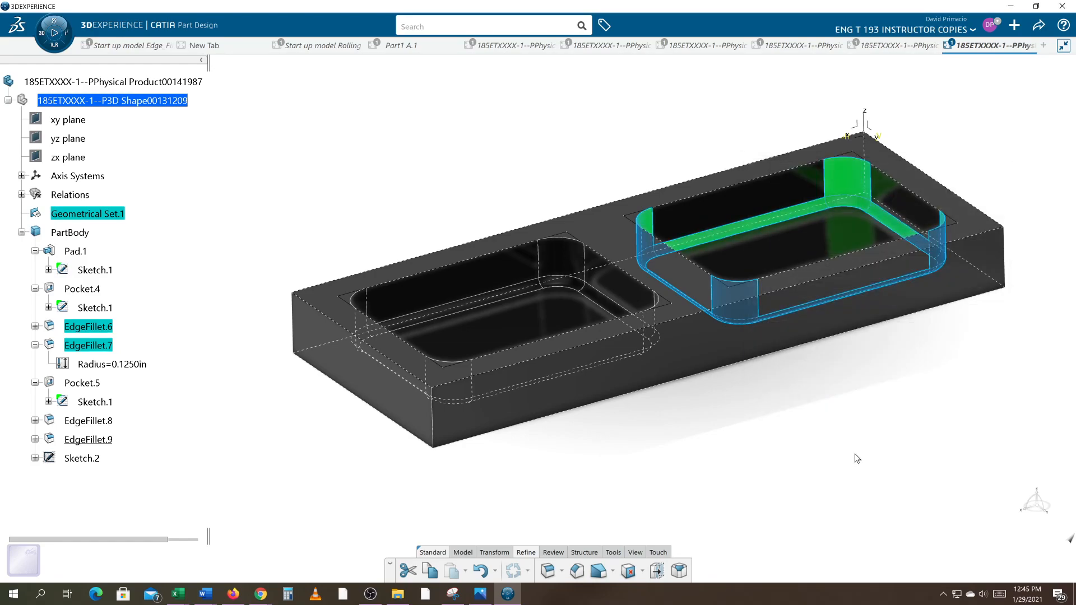
left_click(844, 457)
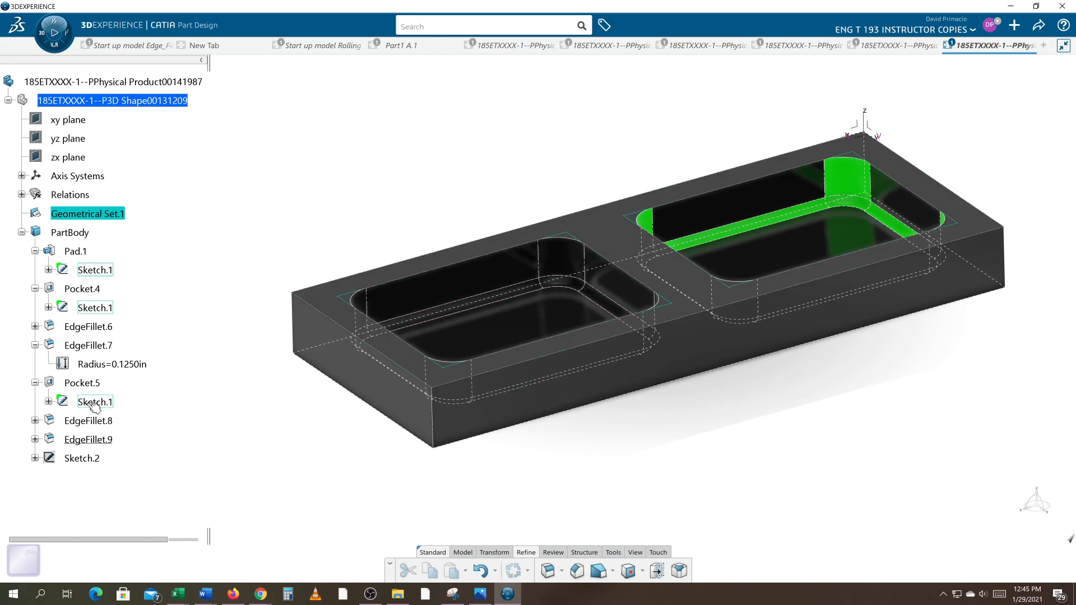
Set the fill color of EdgeFillet.8 and EdgeFillet.9 to a light purple from the extended basic colors
left_click(89, 421)
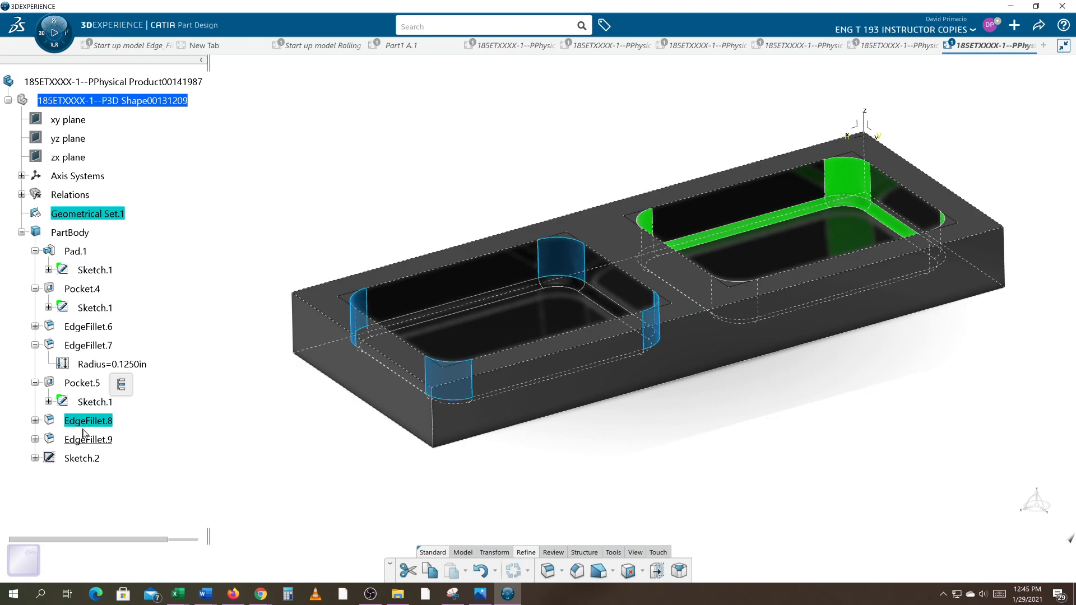
left_click(88, 440, "ctrl")
right_click(84, 444)
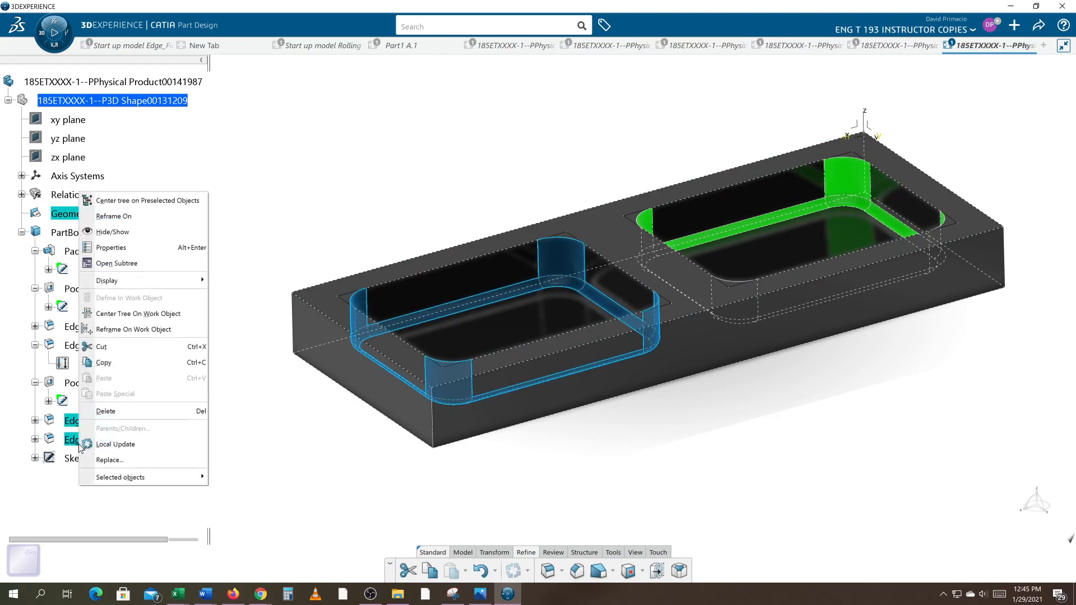
left_click(126, 249)
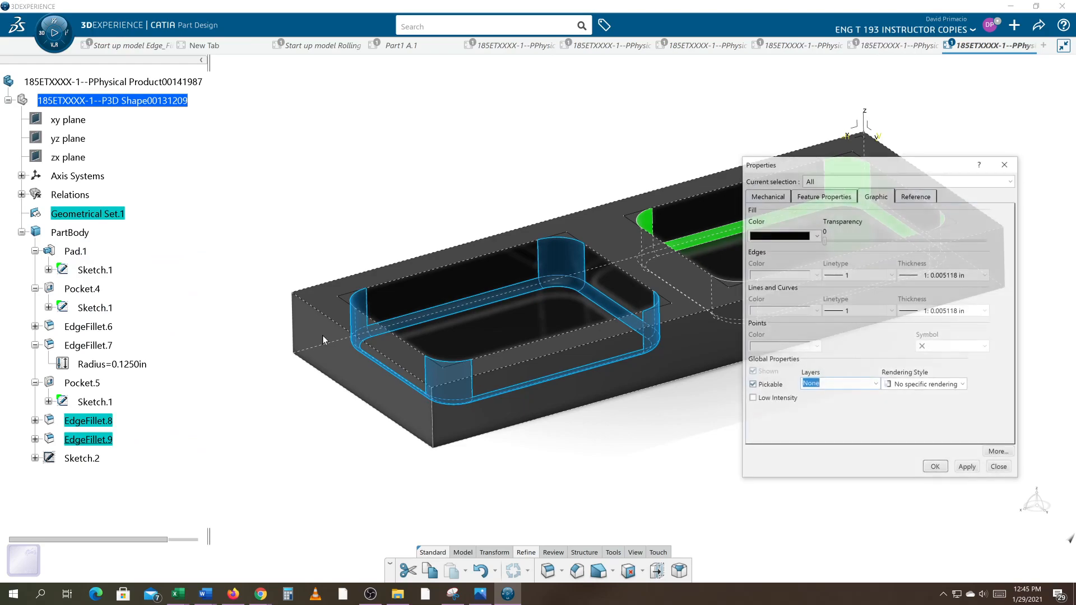
left_click(791, 236)
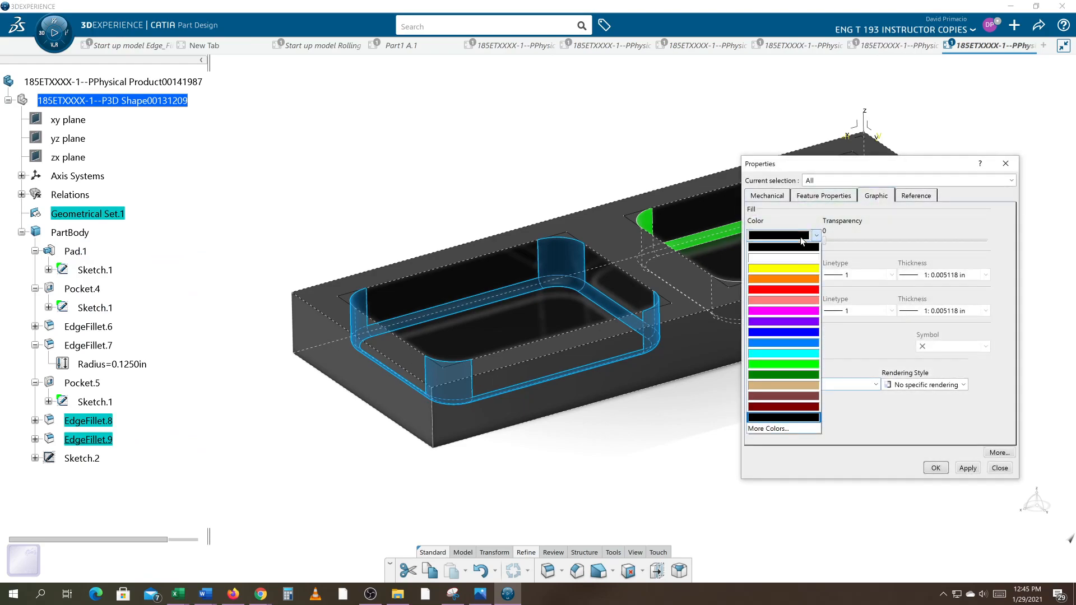
left_click(810, 307)
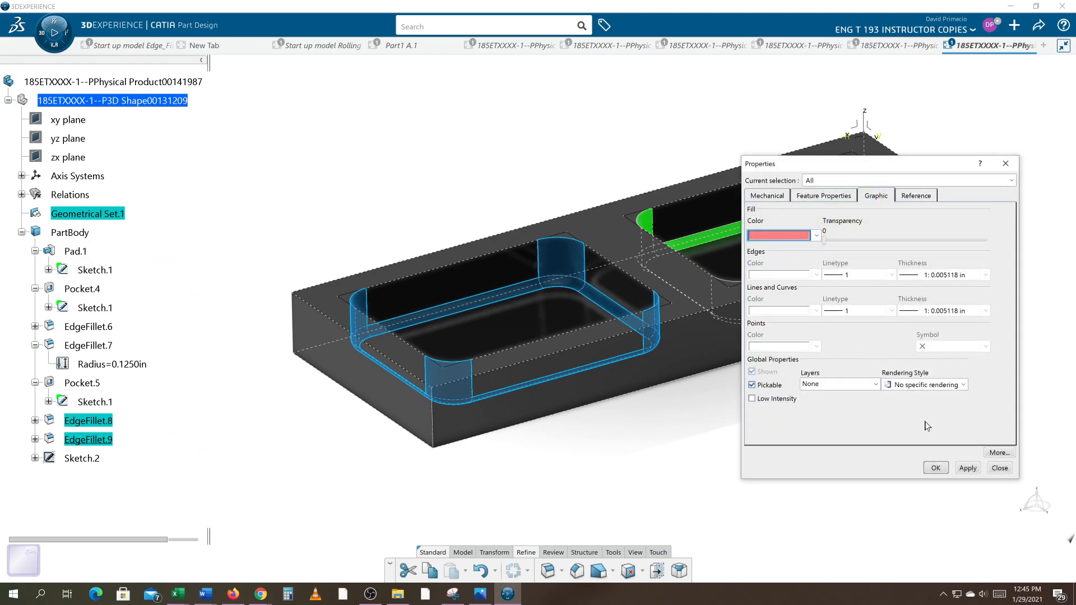
left_click(816, 236)
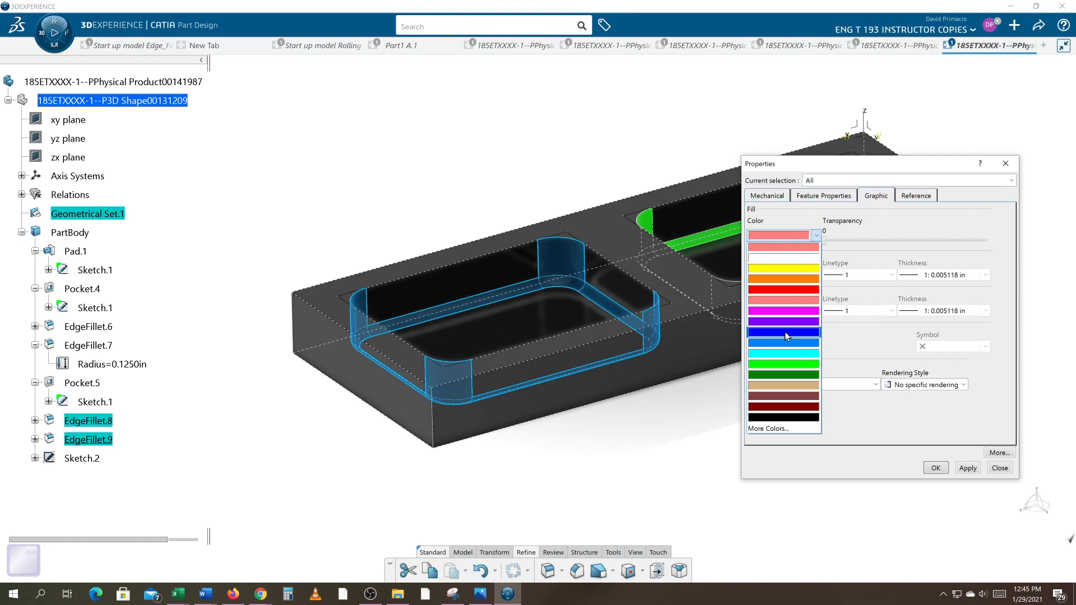
left_click(777, 259)
left_click(816, 235)
left_click(784, 428)
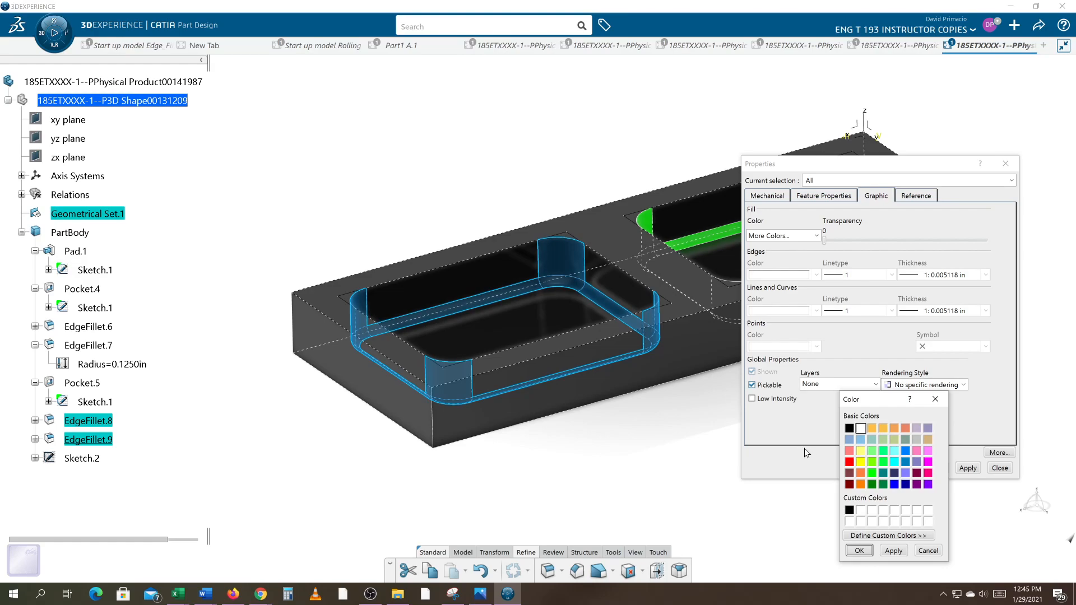
left_click(927, 429)
left_click(894, 551)
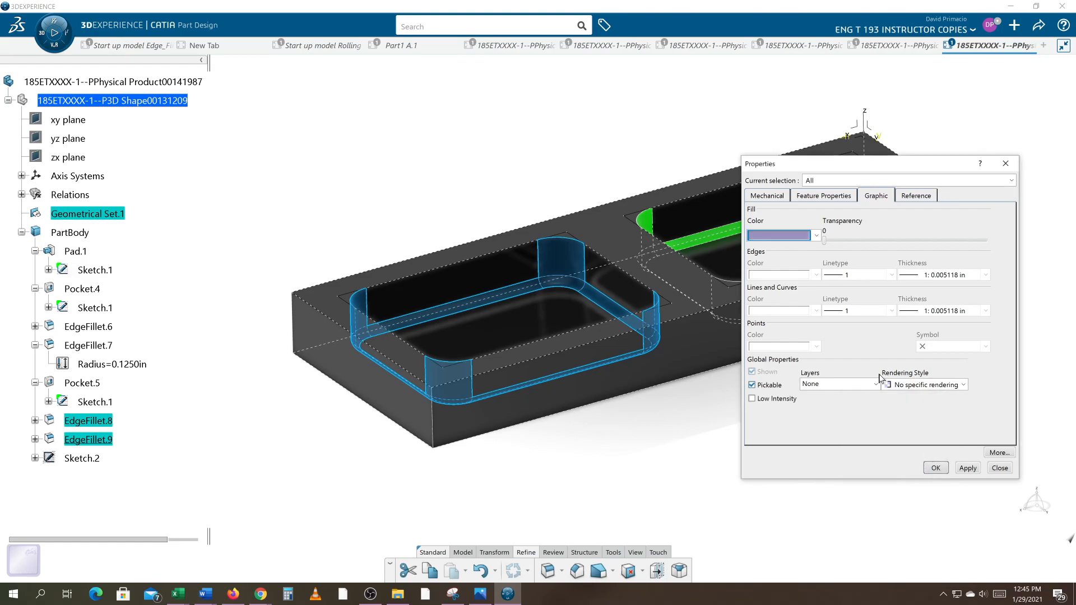
left_click(936, 468)
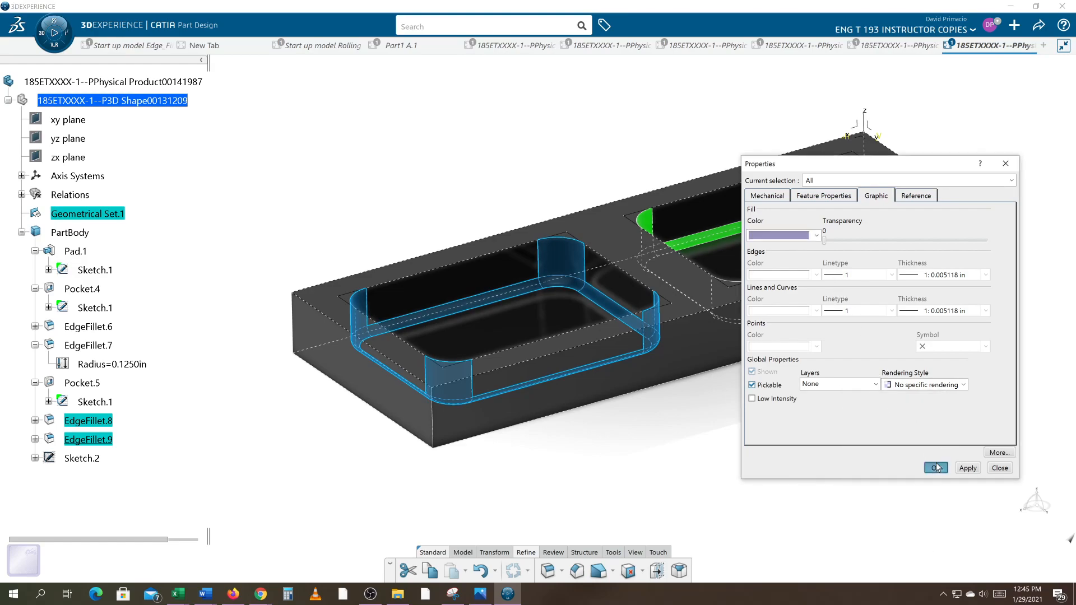
middle_click_drag(868, 423, 843, 442)
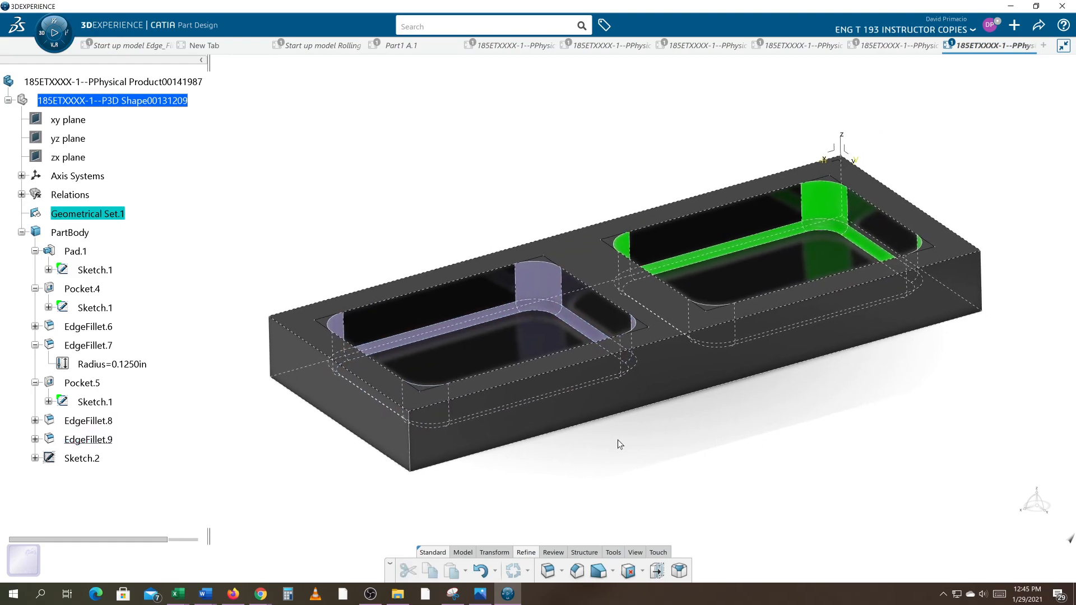
Set the fill color of Pad.1 to blue
right_click(77, 233)
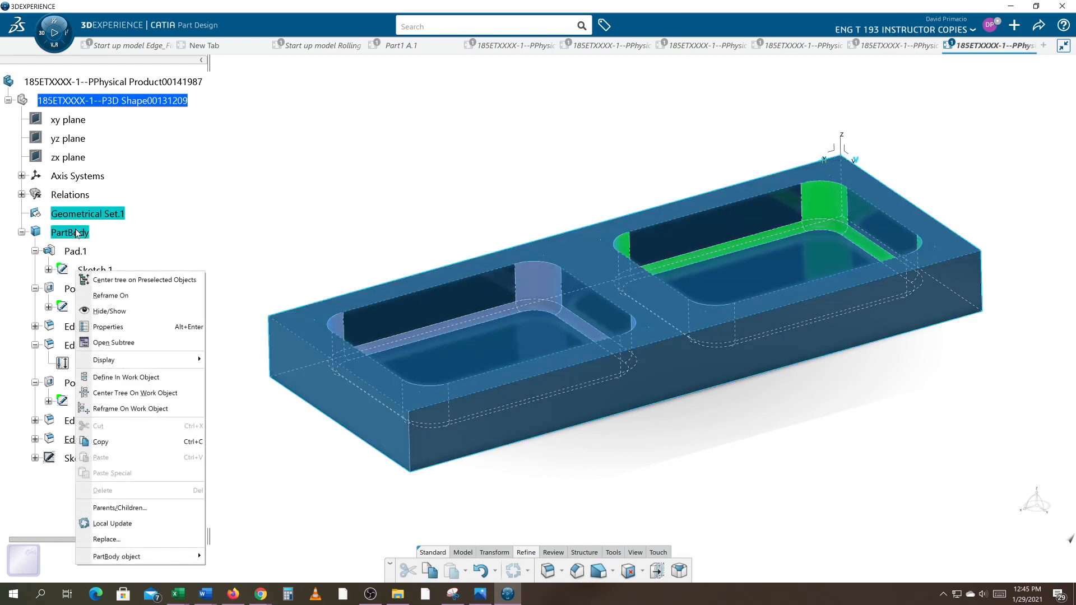
left_click(70, 254)
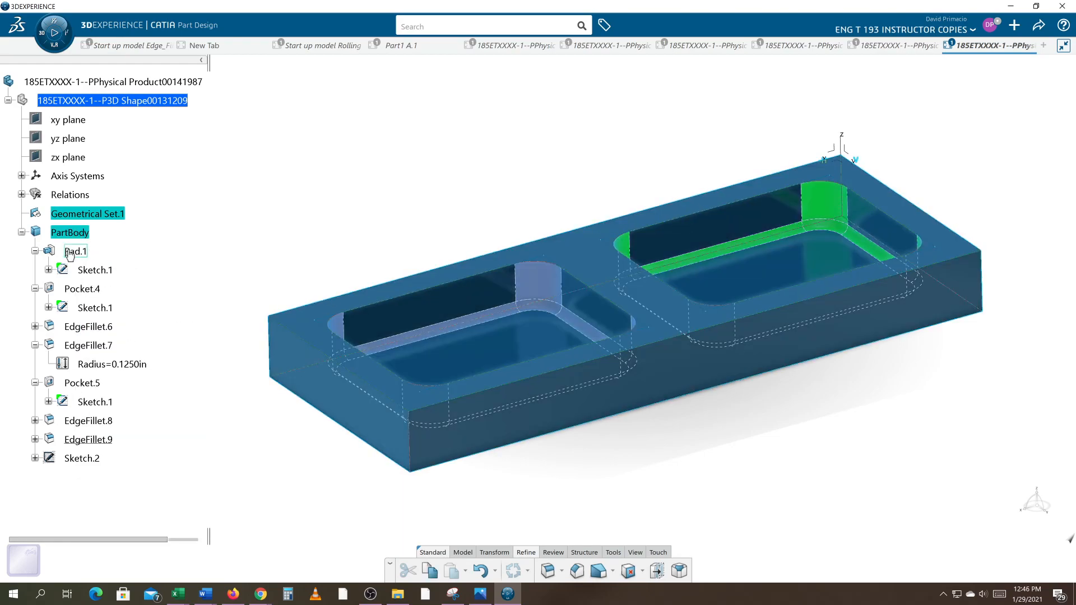
right_click(70, 253)
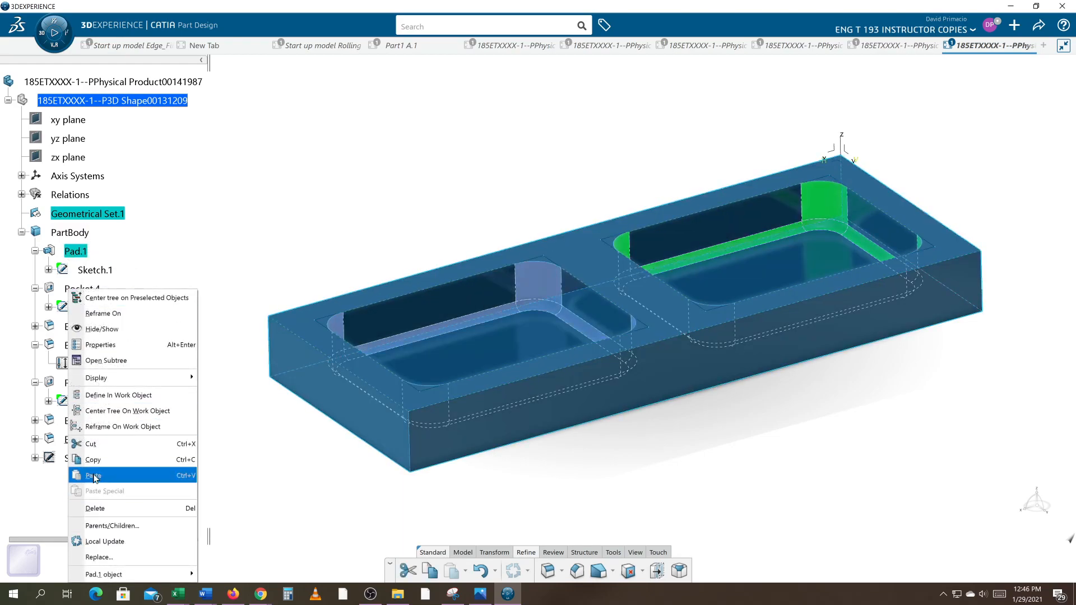
left_click(100, 345)
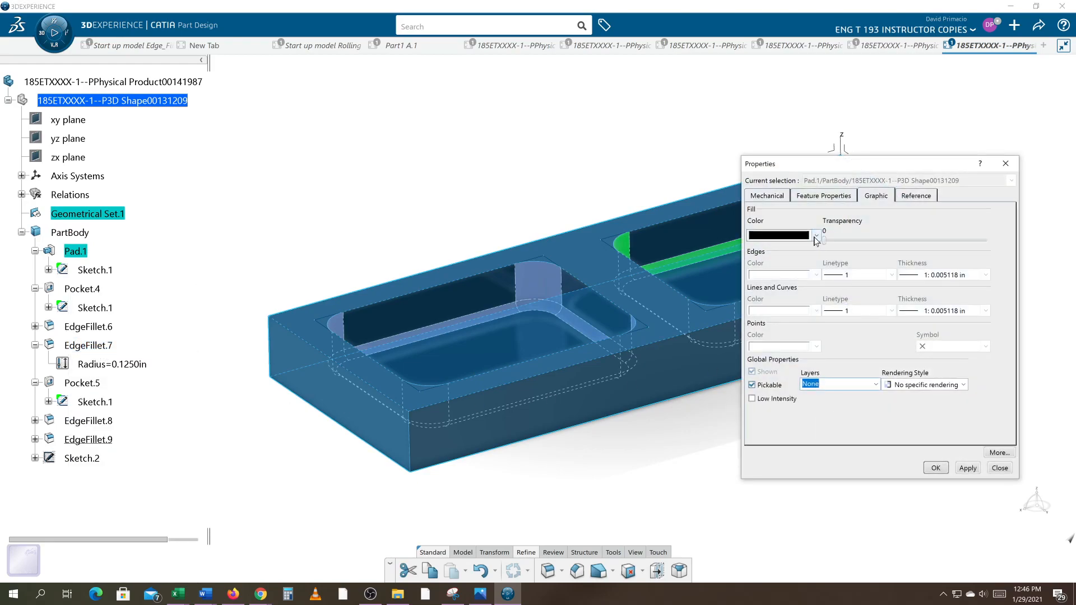
left_click(815, 236)
left_click(802, 333)
left_click(968, 468)
left_click(935, 469)
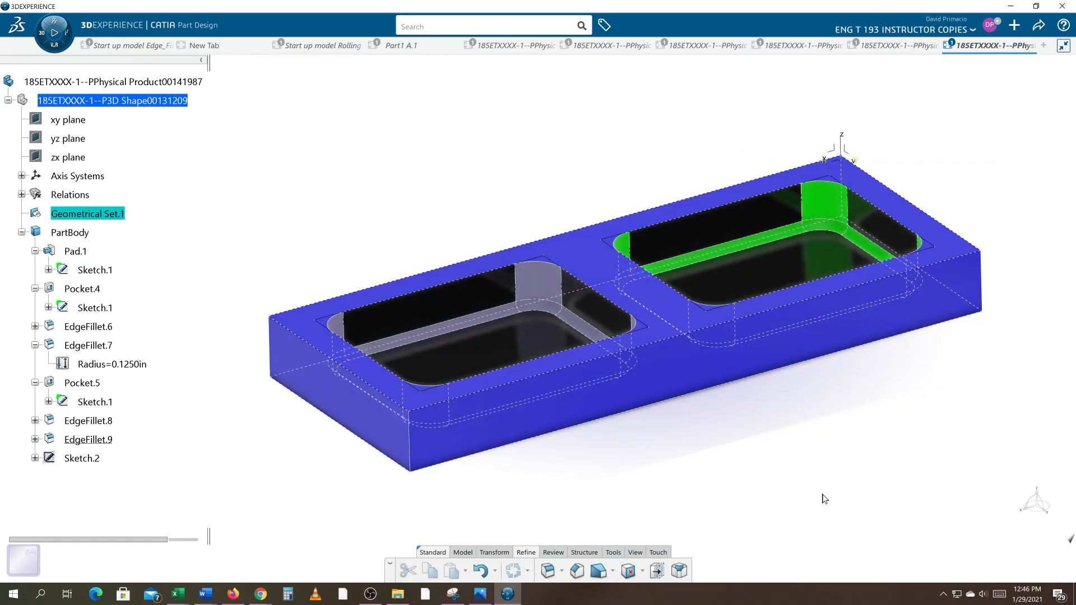
middle_click_drag(802, 462, 759, 460)
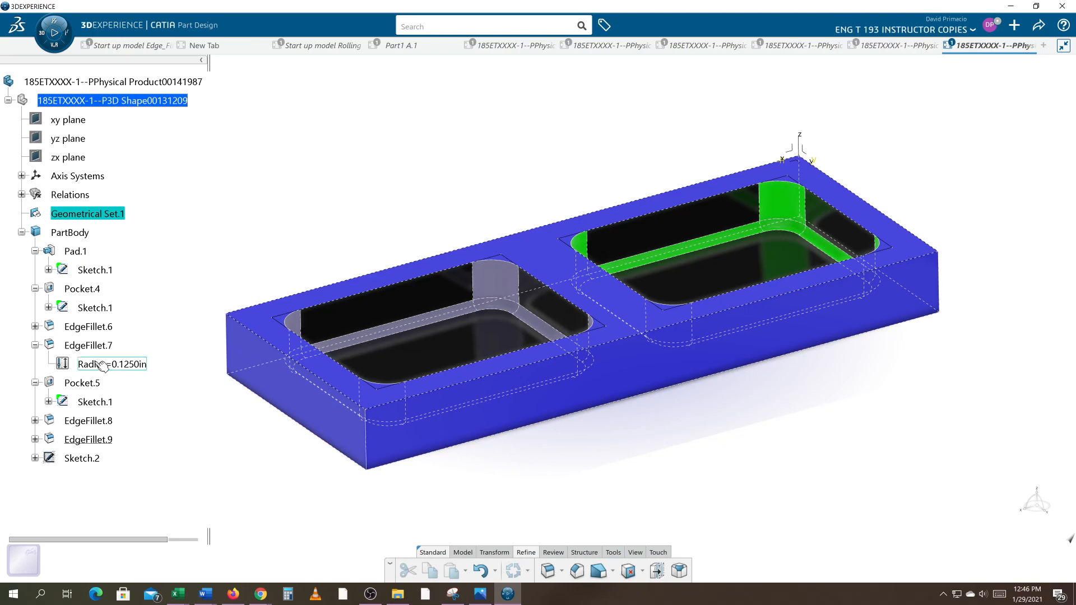
Collapse EdgeFillet.7 in the tree and scan the part's structure feature by feature from Pad.1 through to Sketch.2
left_click(35, 346)
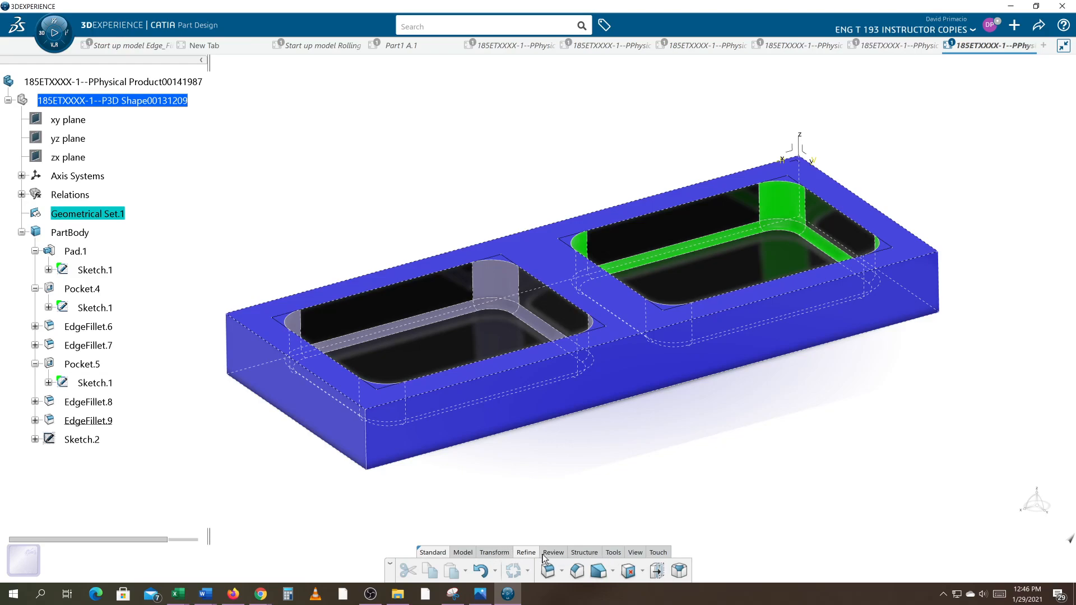
left_click(565, 553)
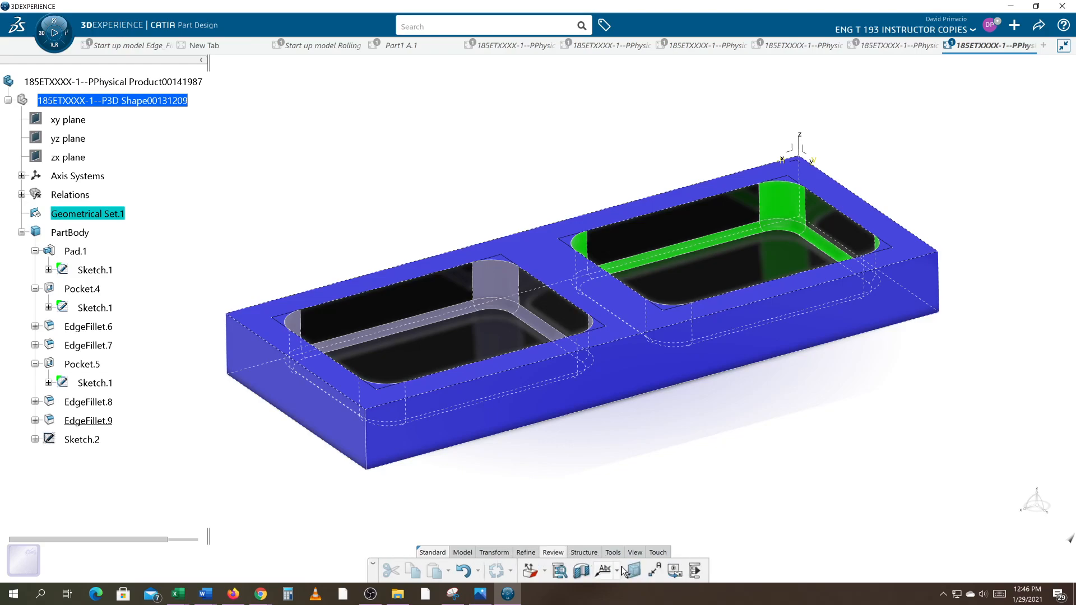
left_click(695, 571)
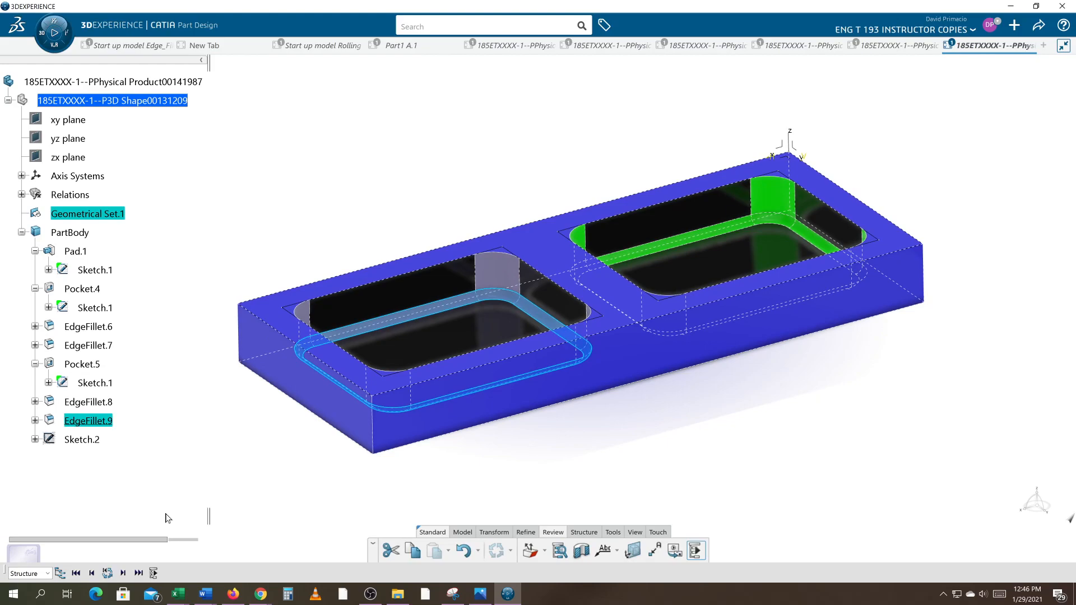
left_click(76, 574)
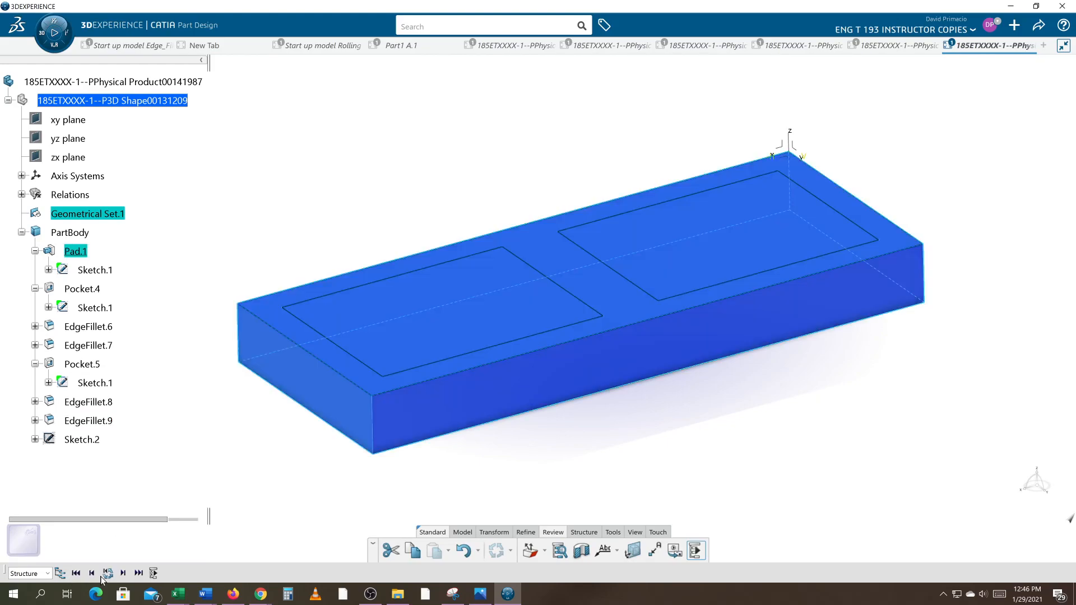
left_click(122, 574)
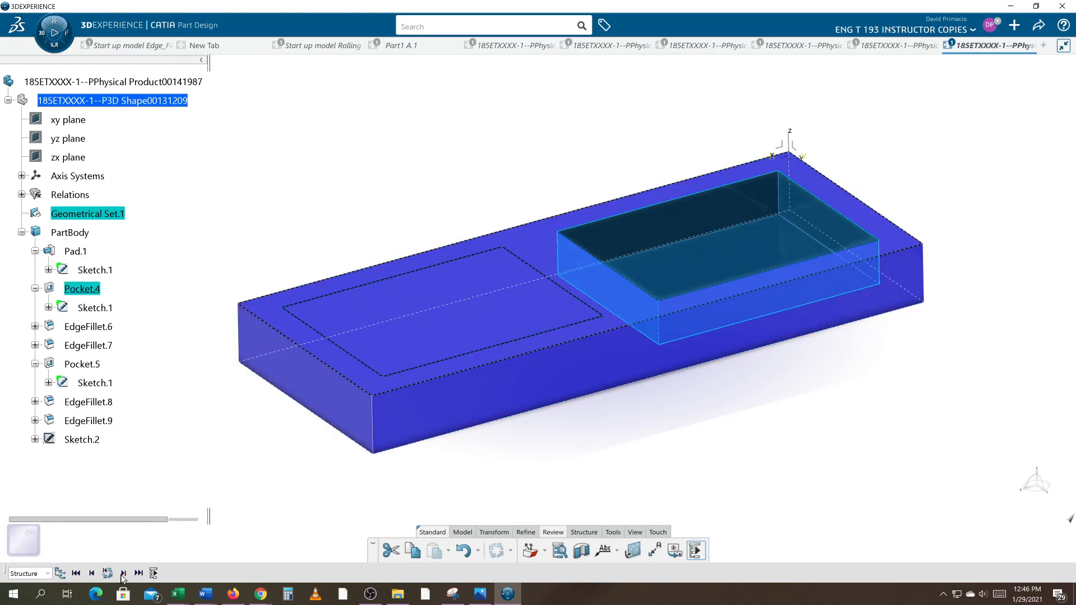
left_click(122, 574)
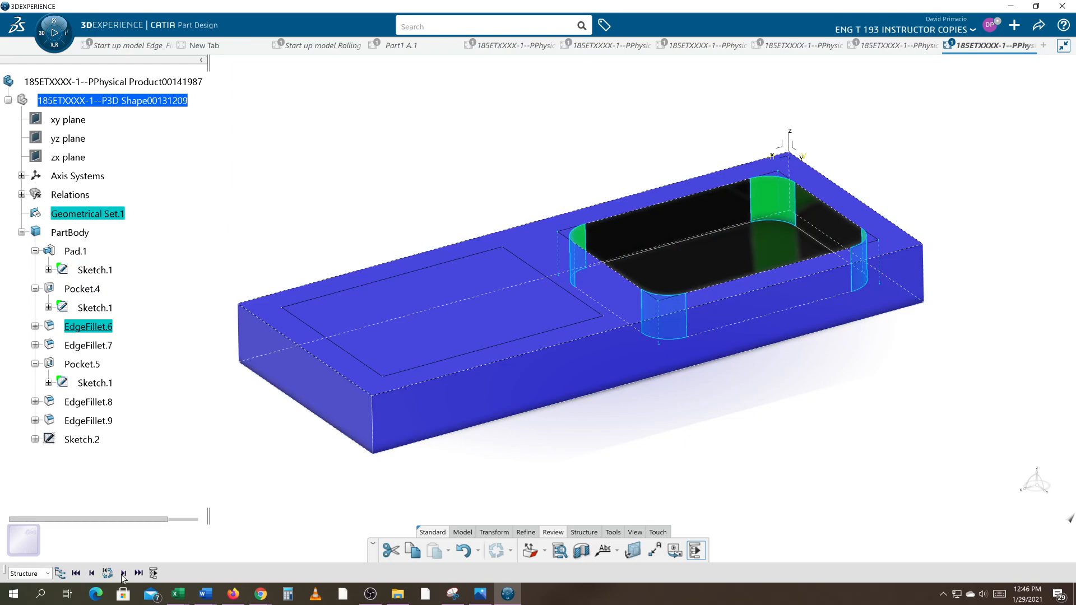
left_click(123, 574)
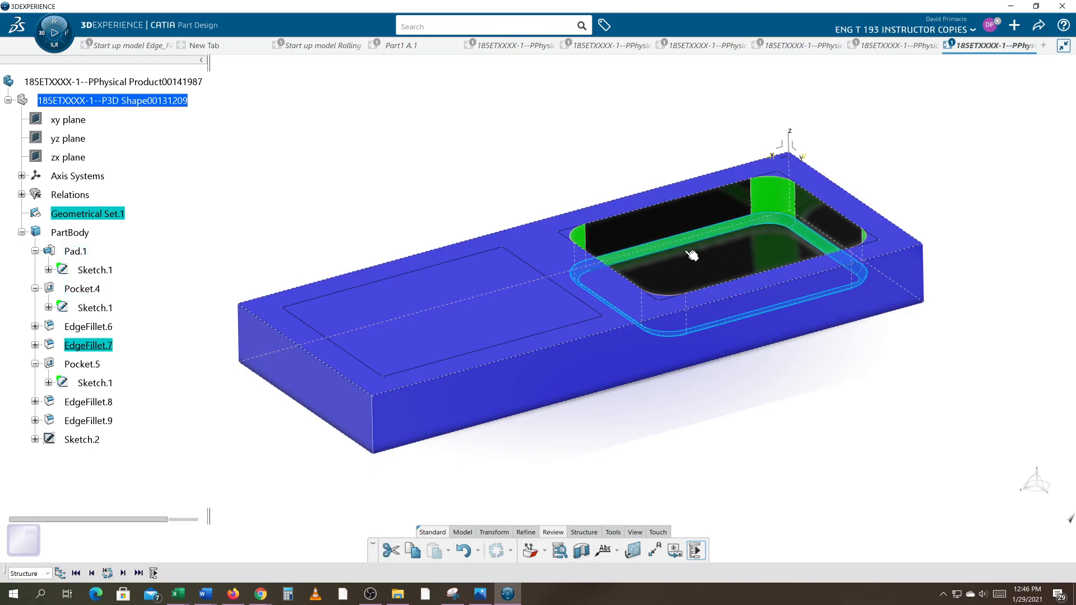
left_click(123, 573)
left_click(122, 573)
left_click(123, 573)
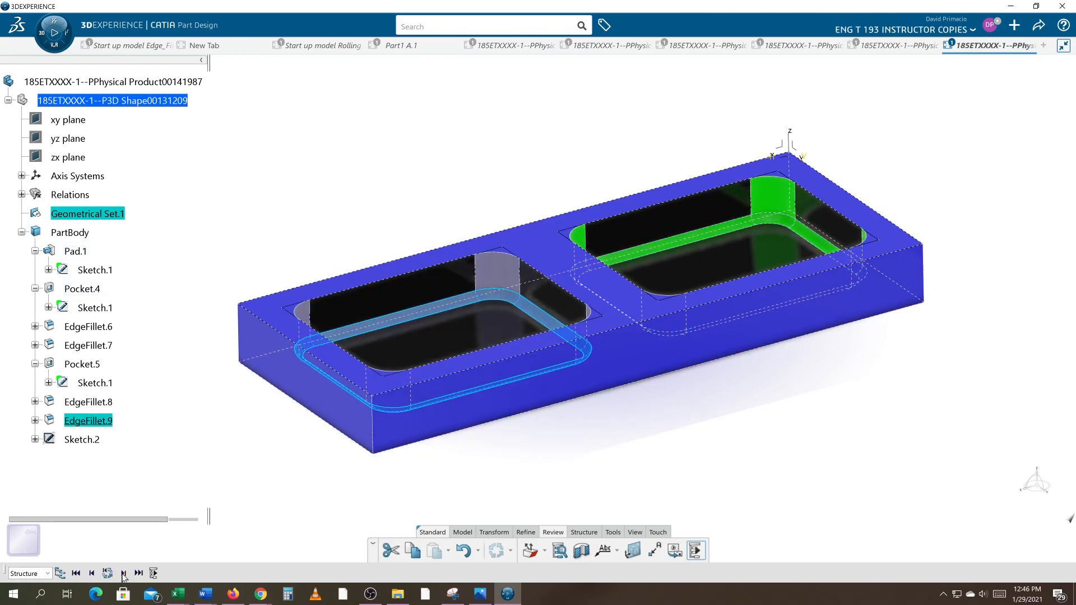
left_click(122, 572)
middle_click_drag(304, 459, 361, 446)
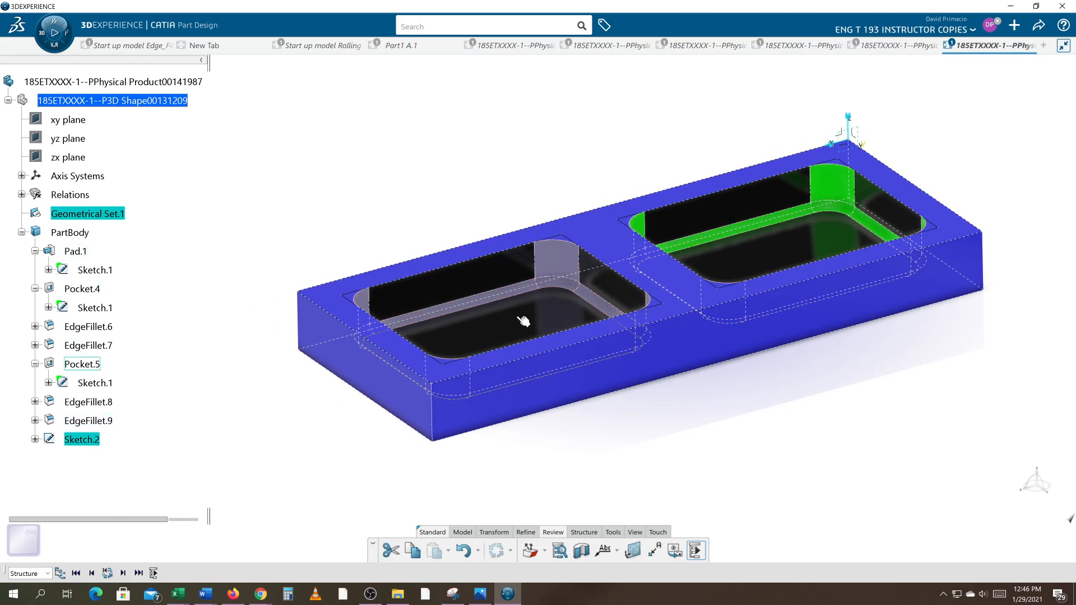
middle_click_drag(654, 442, 656, 449)
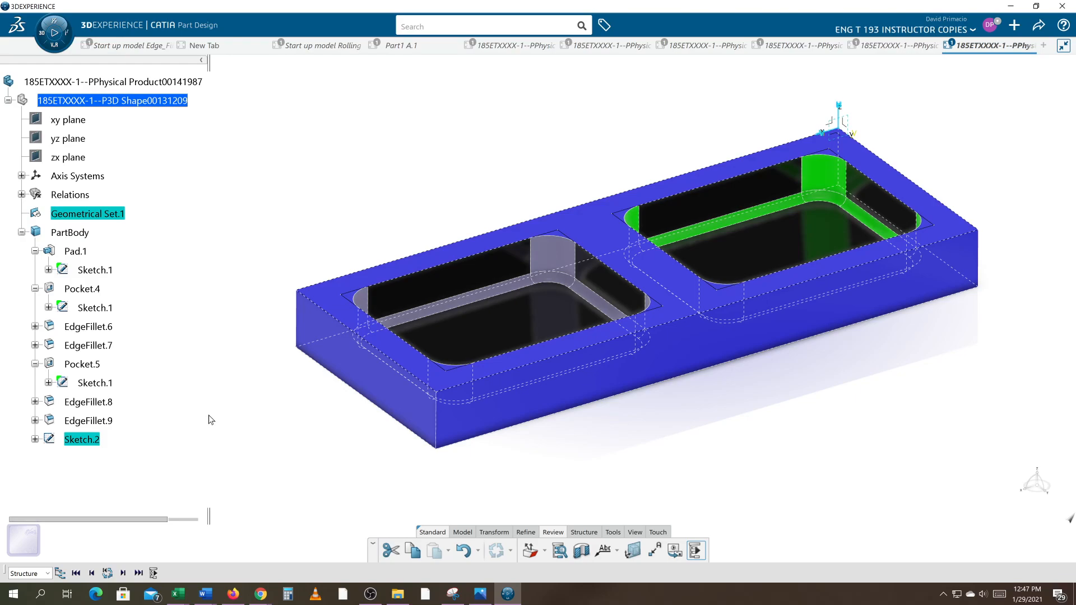
In the shared sketch, set the non-green pocket's length to 5 in and the gap between the pockets to 1.5 in
double_click(94, 383)
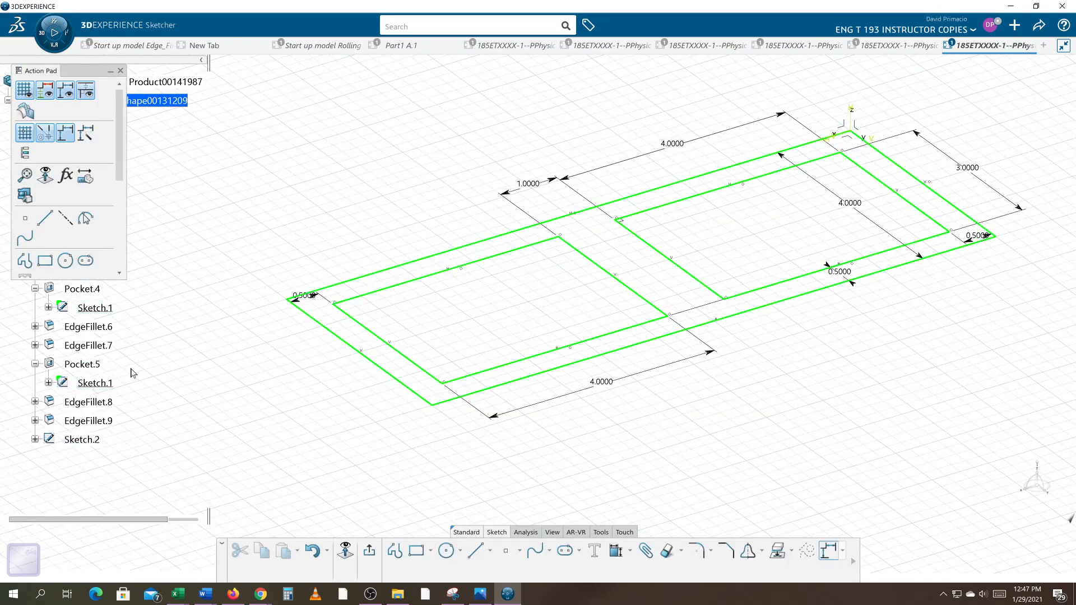
double_click(615, 386)
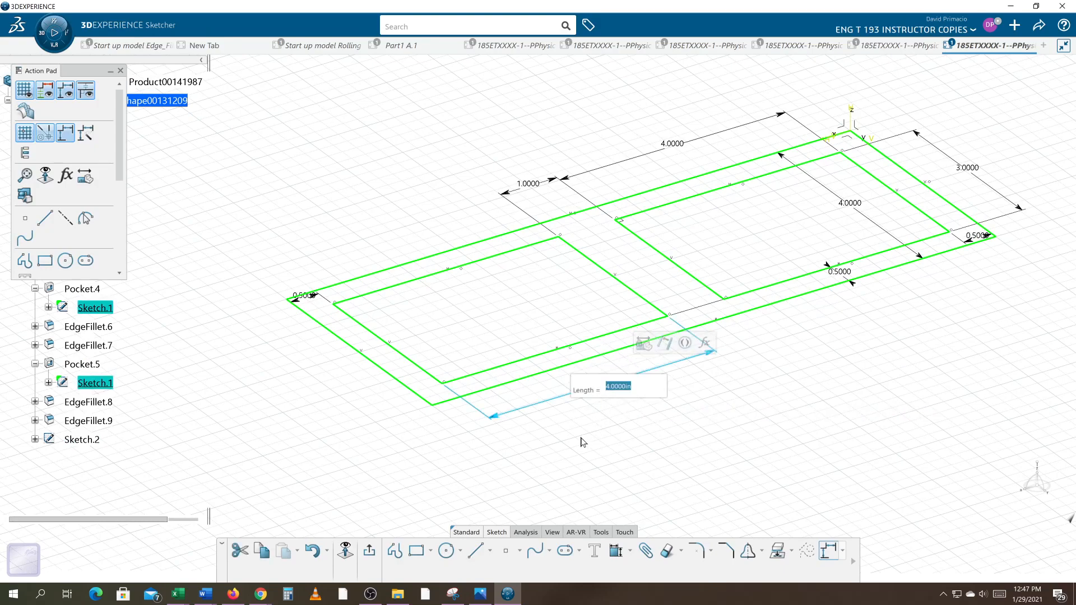
type("5")
key("Return")
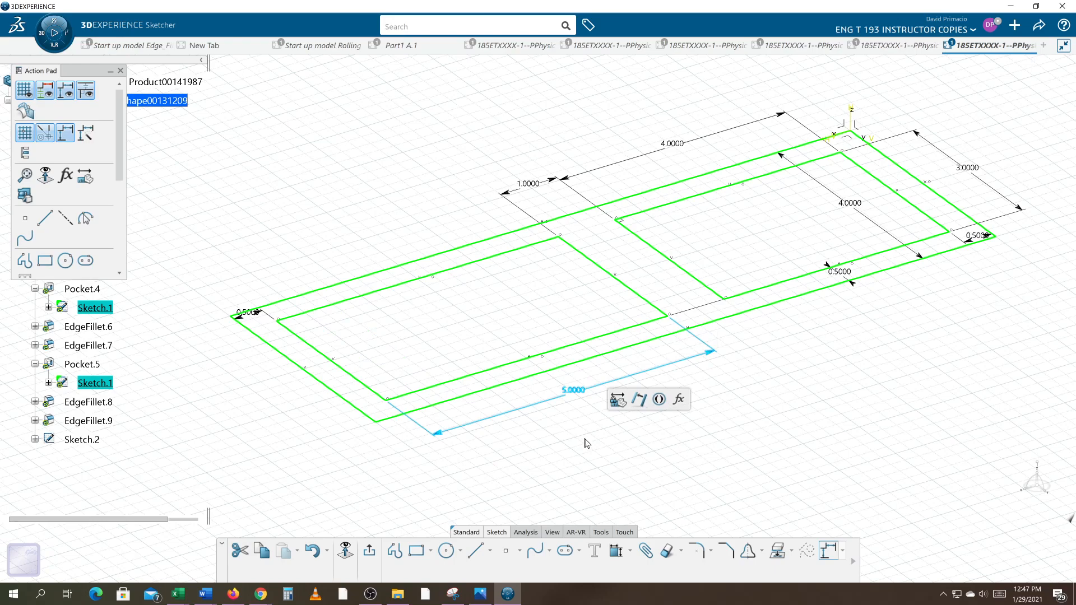
double_click(538, 182)
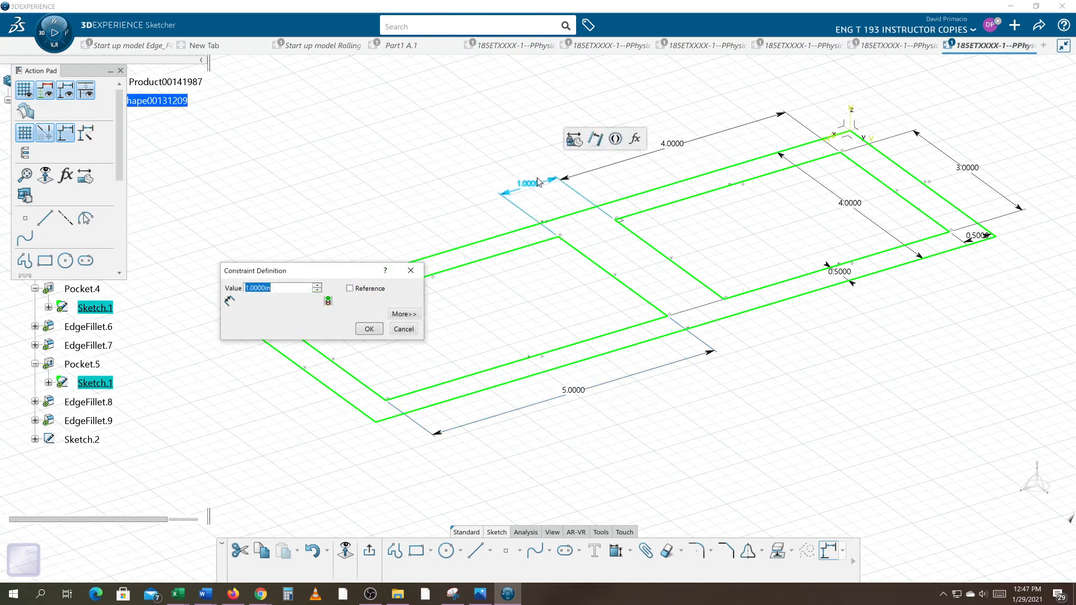
type("1.5")
key("Return")
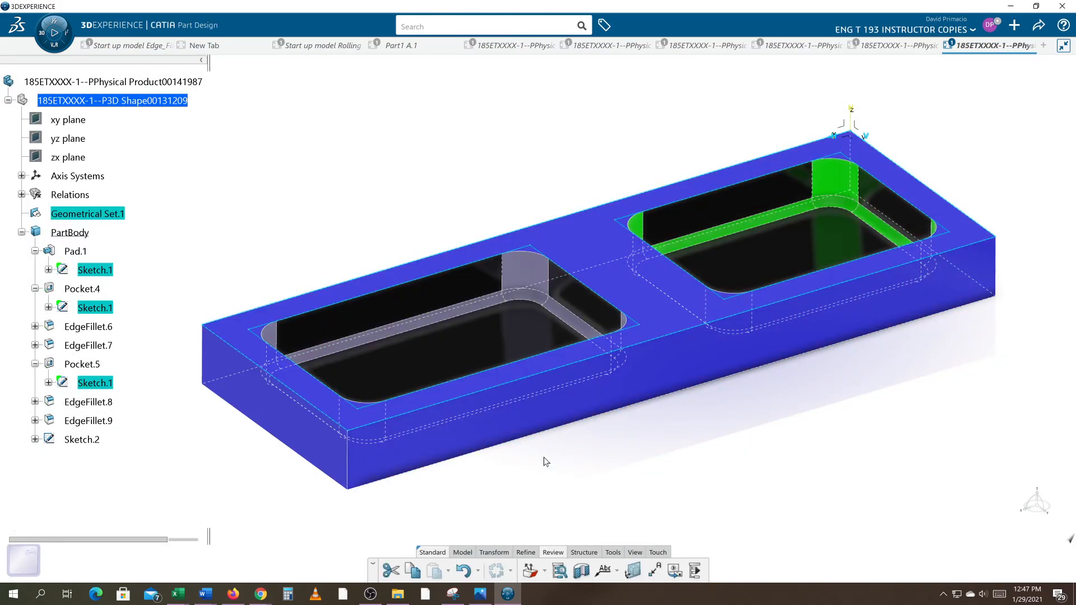
left_click(559, 466)
middle_click_drag(553, 447, 572, 473)
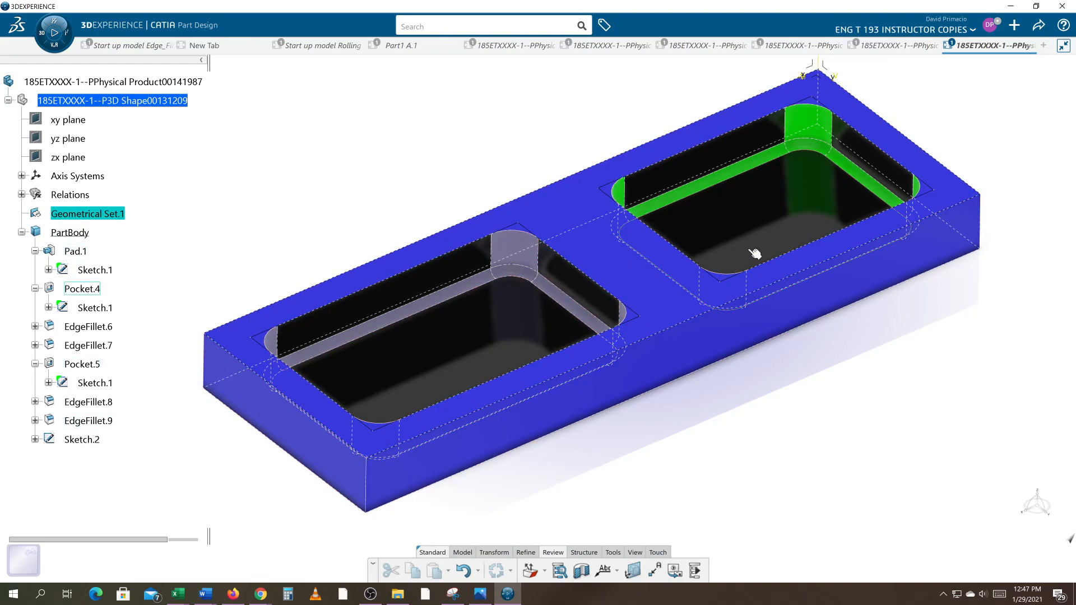
middle_click_drag(686, 454, 677, 441)
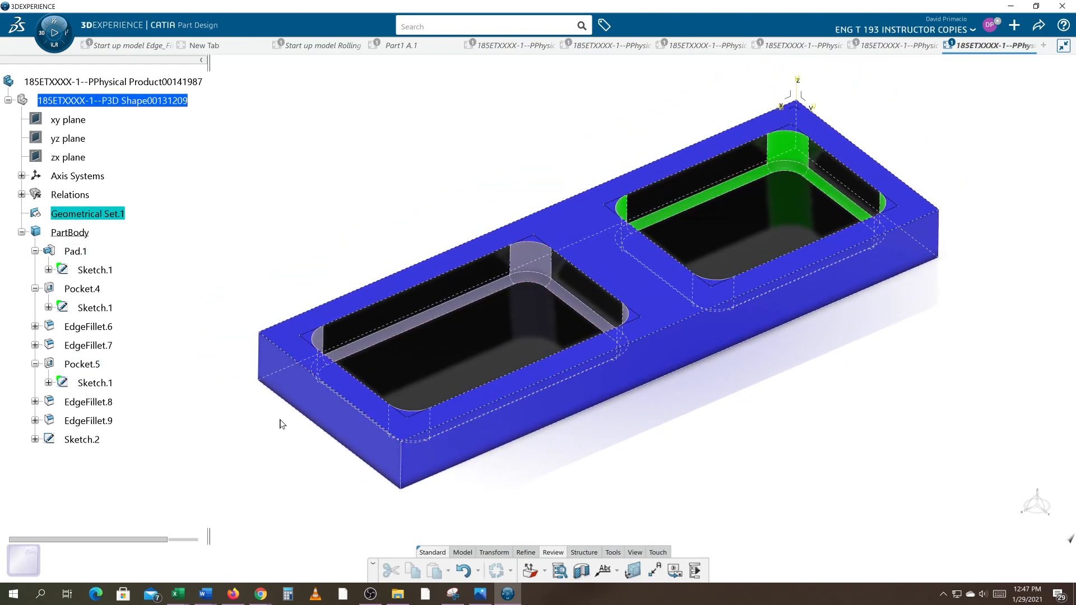
Reopen the shared sketch, delete the 0.5 in offset between the longer pocket and the block's end, and set that pocket's length to 7 in
double_click(84, 308)
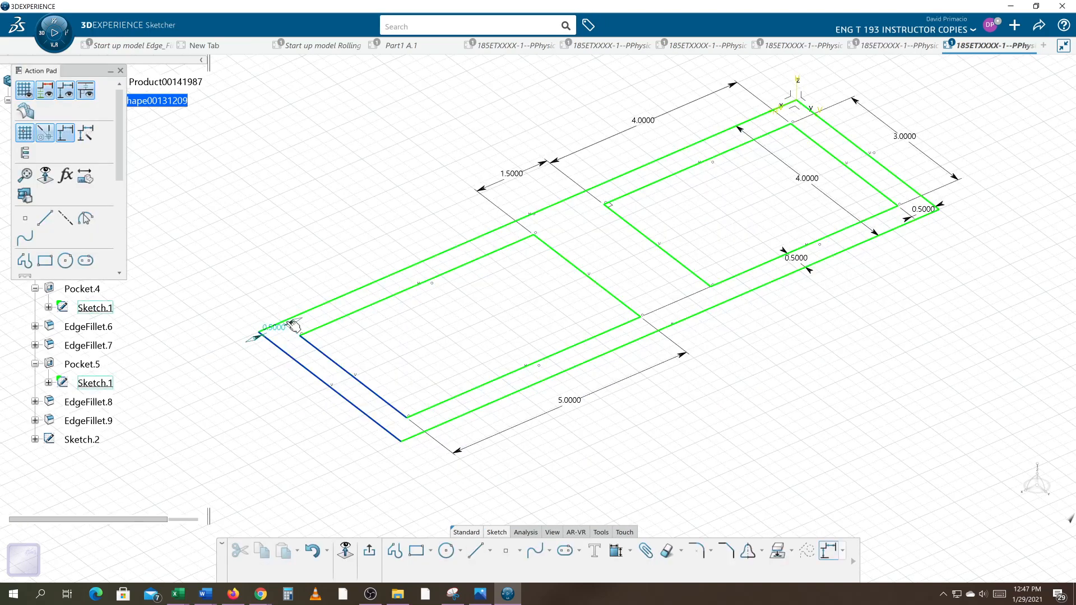
left_click(292, 326)
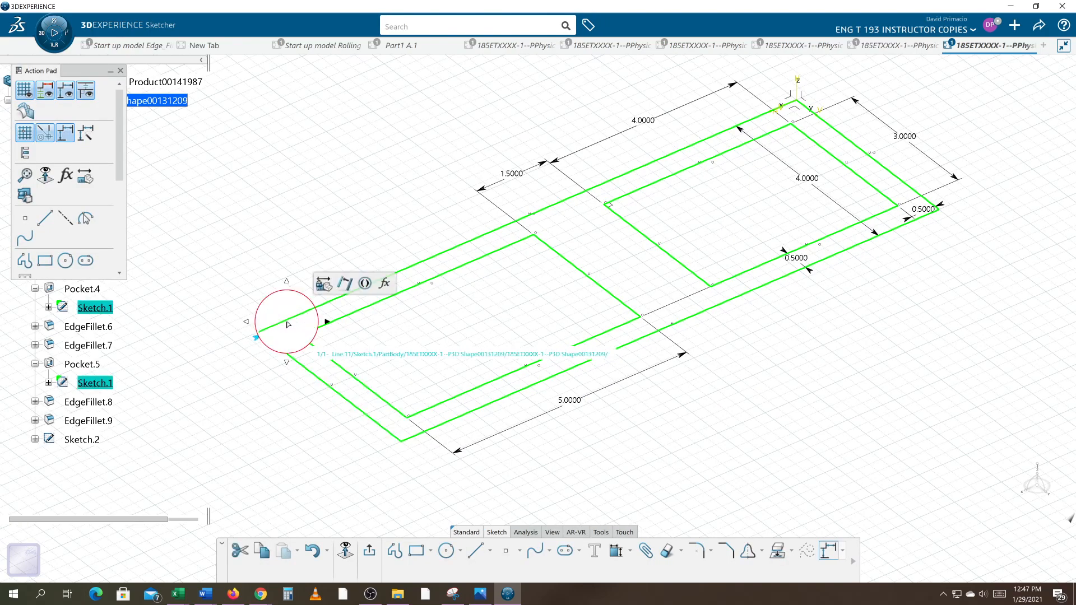
key("Delete")
double_click(583, 401)
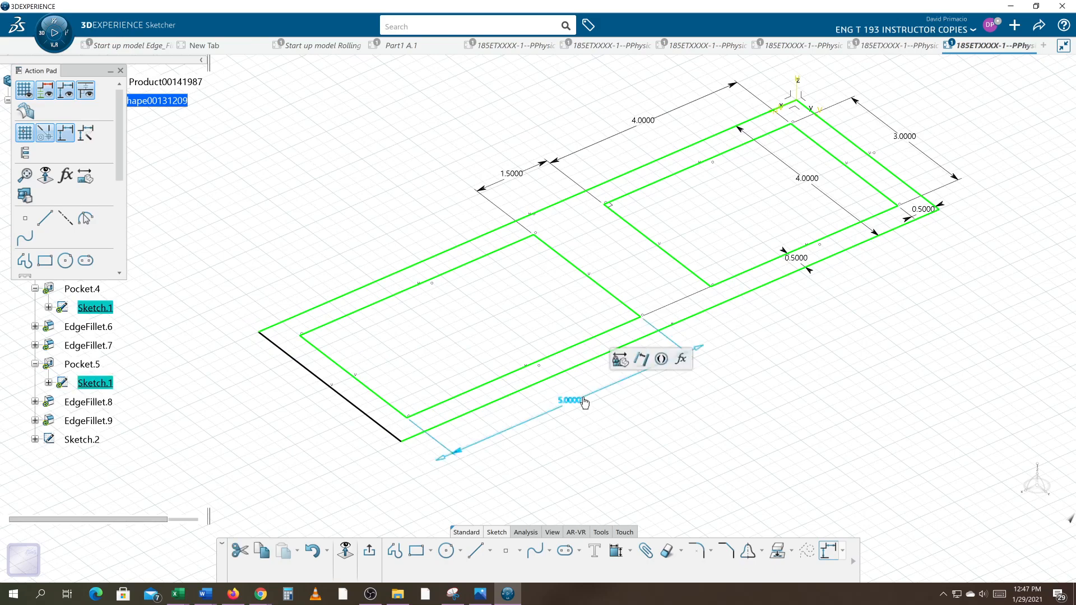
type("7.0000in")
key("Return")
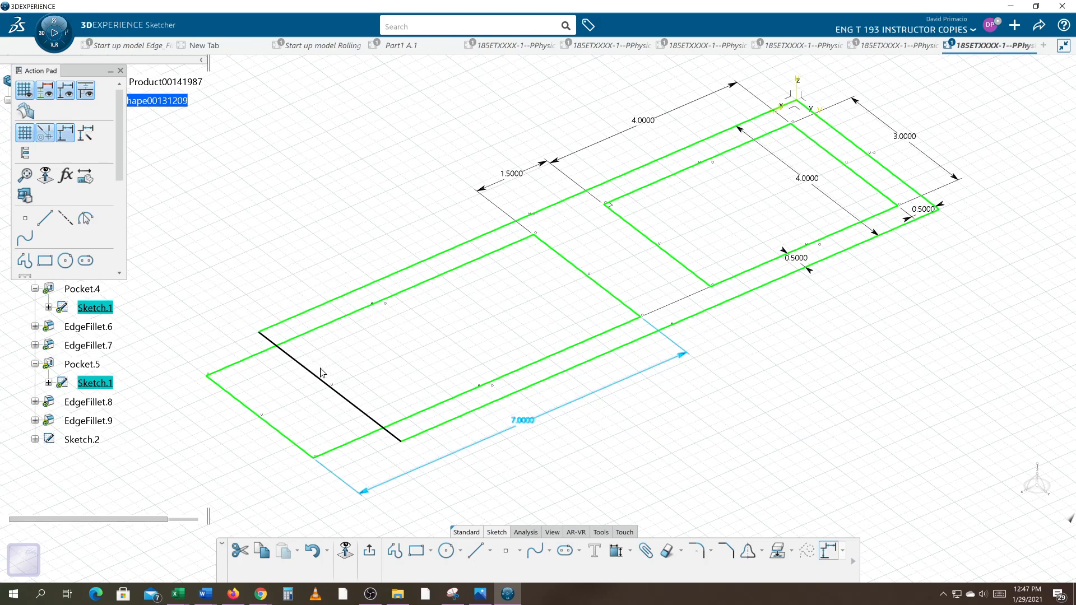
Dimension the block's overall length, exit the sketch, and dismiss the update diagnosis
left_click(616, 551)
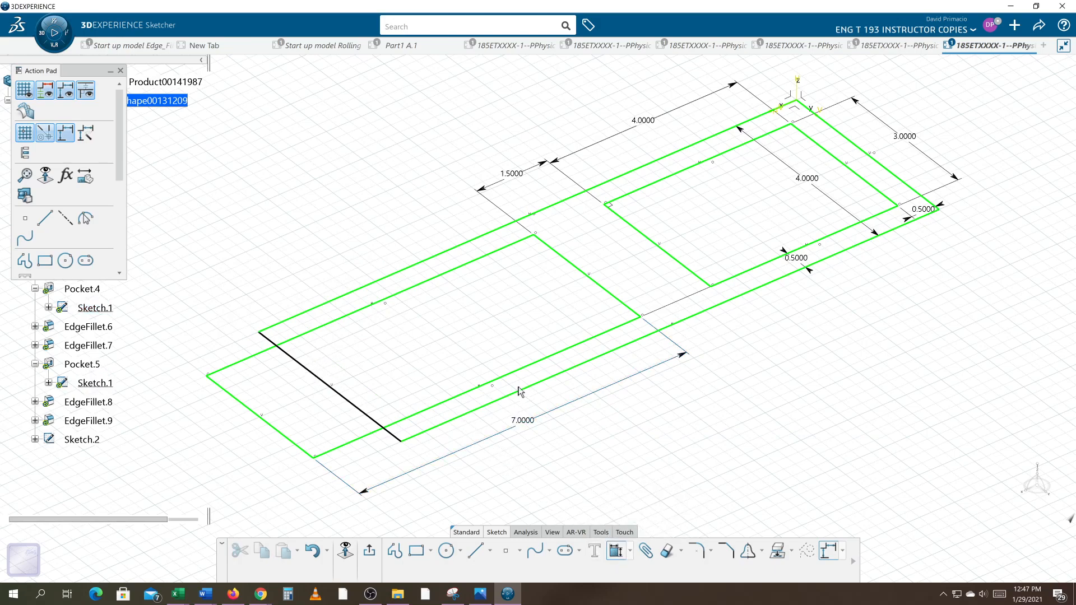
left_click(525, 389)
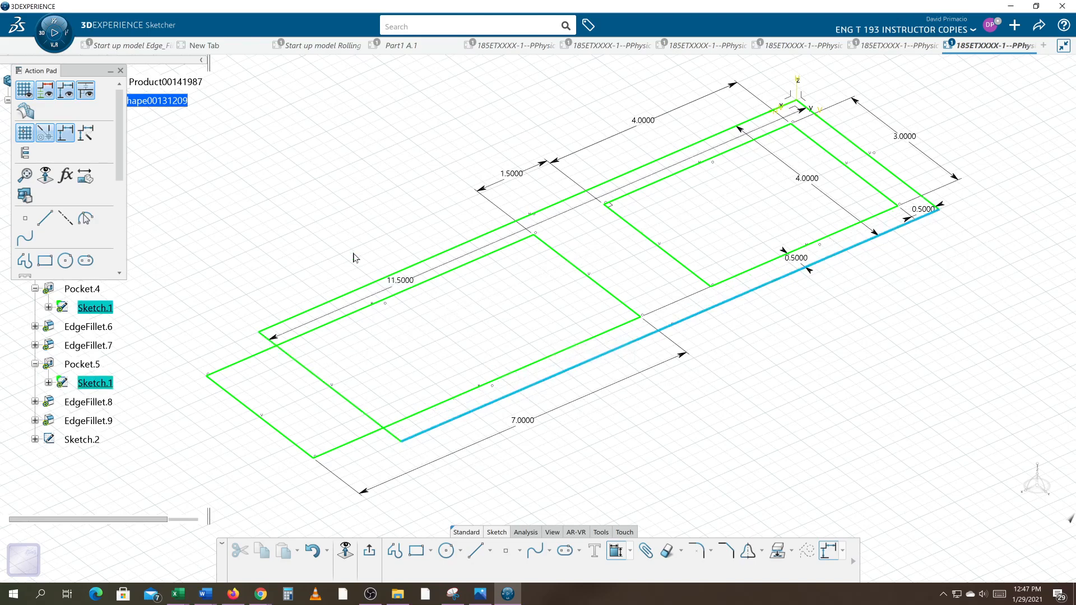
left_click(312, 180)
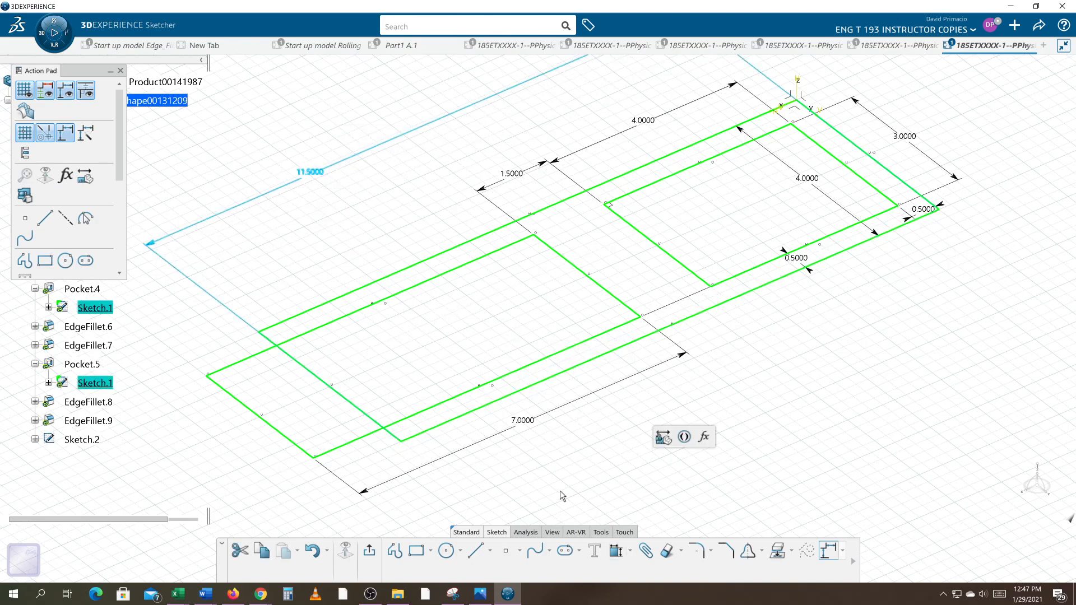
left_click(372, 558)
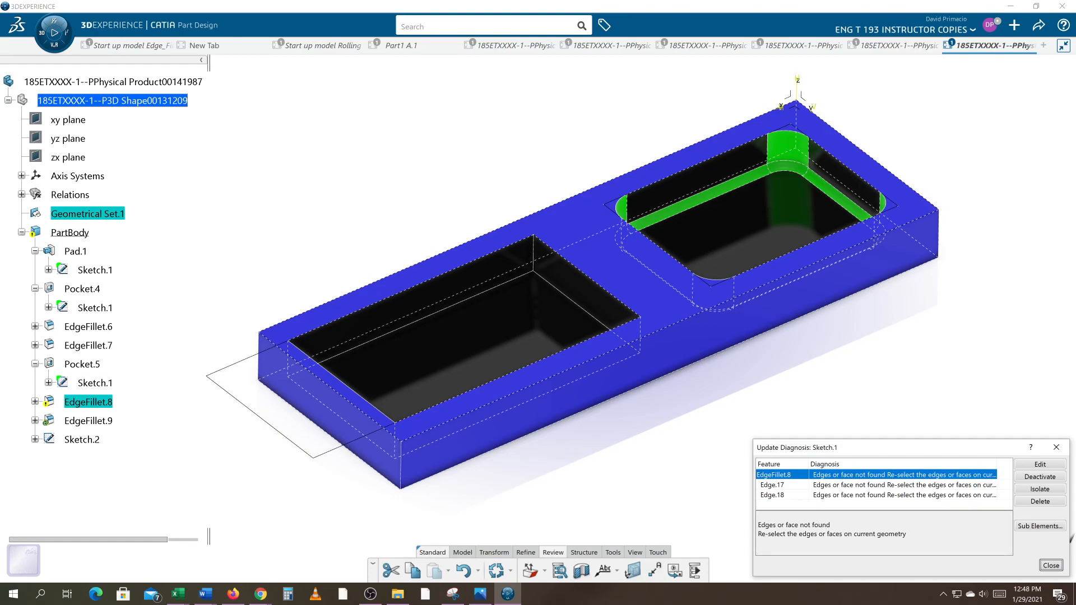
left_click(1050, 566)
middle_click_drag(810, 479, 803, 466)
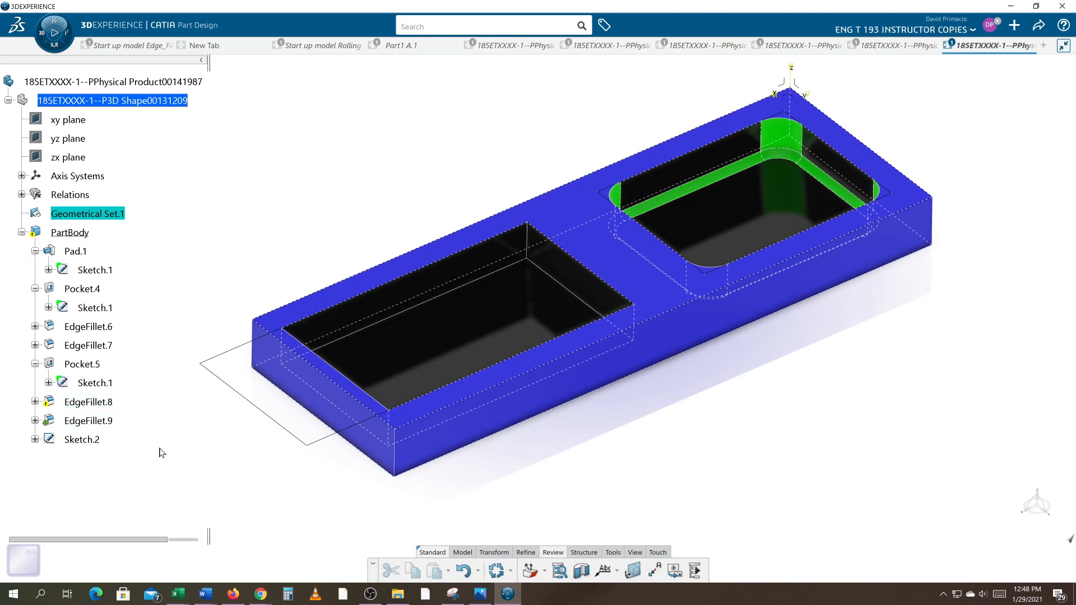
Delete EdgeFillet.8 and EdgeFillet.9 from the part body
left_click(92, 403)
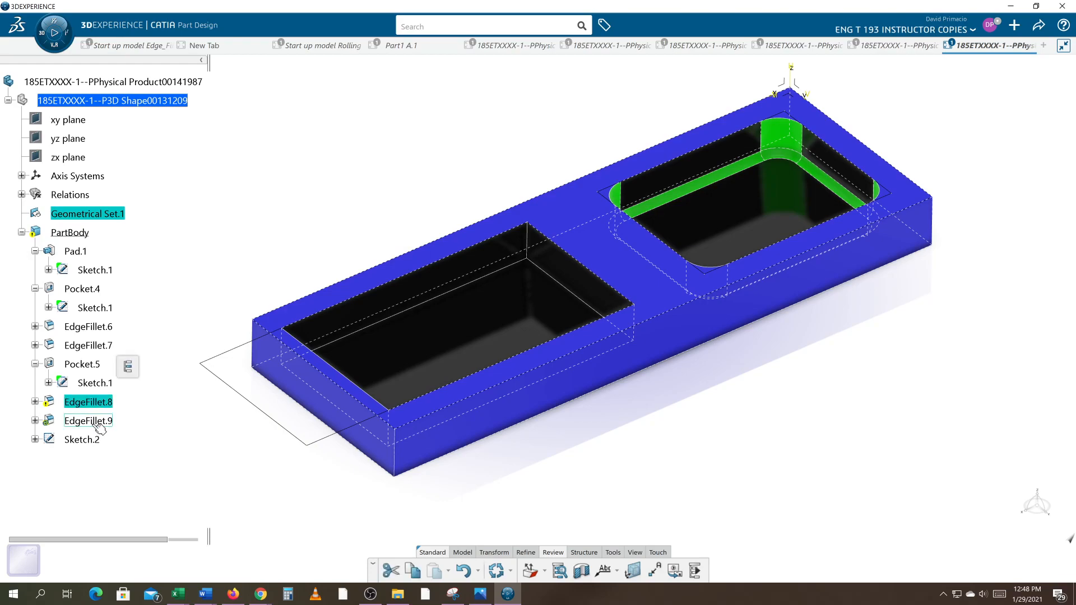
left_click(96, 423, "ctrl")
key("Delete")
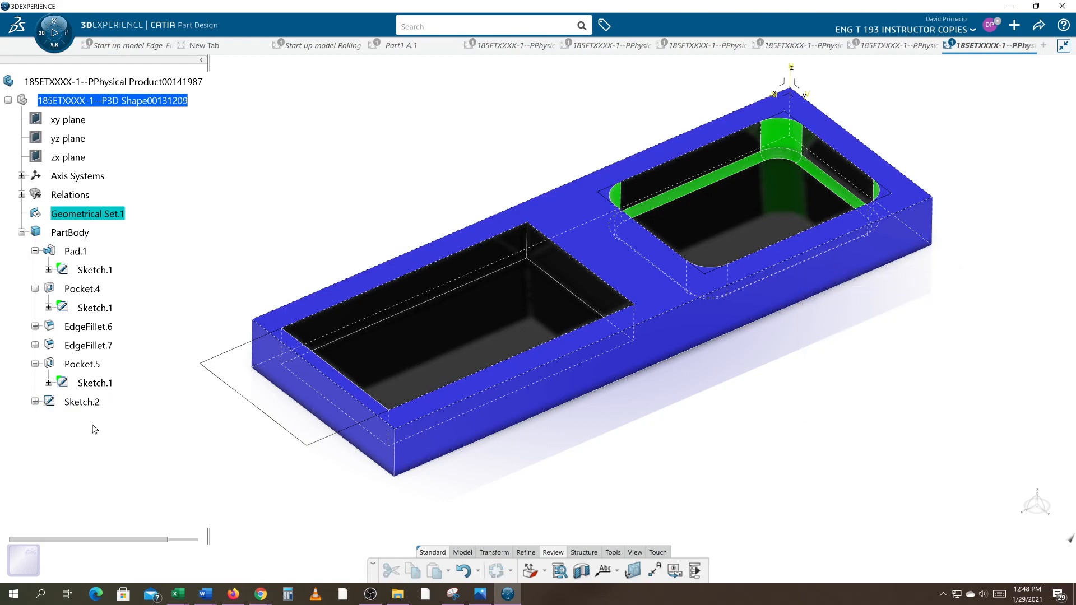
middle_click_drag(176, 458, 201, 470)
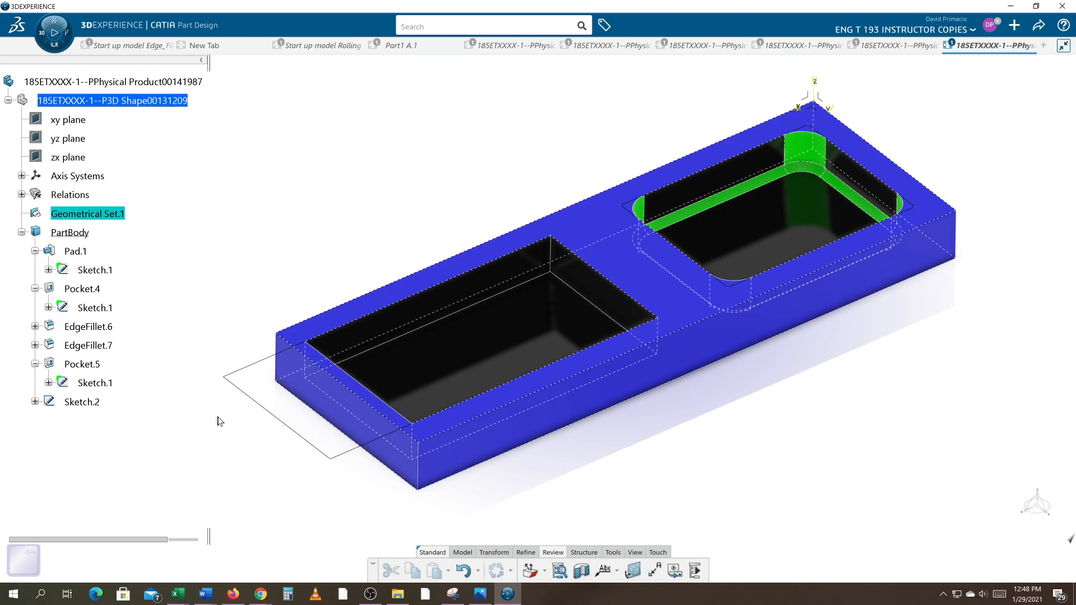
Define Pocket.5 as the in-work object
right_click(96, 365)
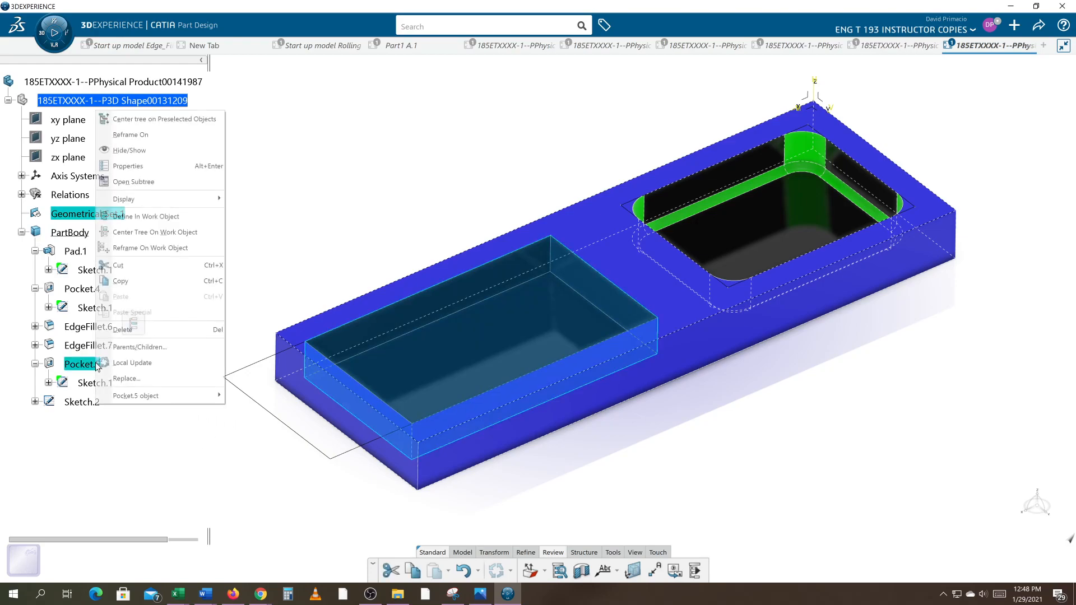
left_click(145, 217)
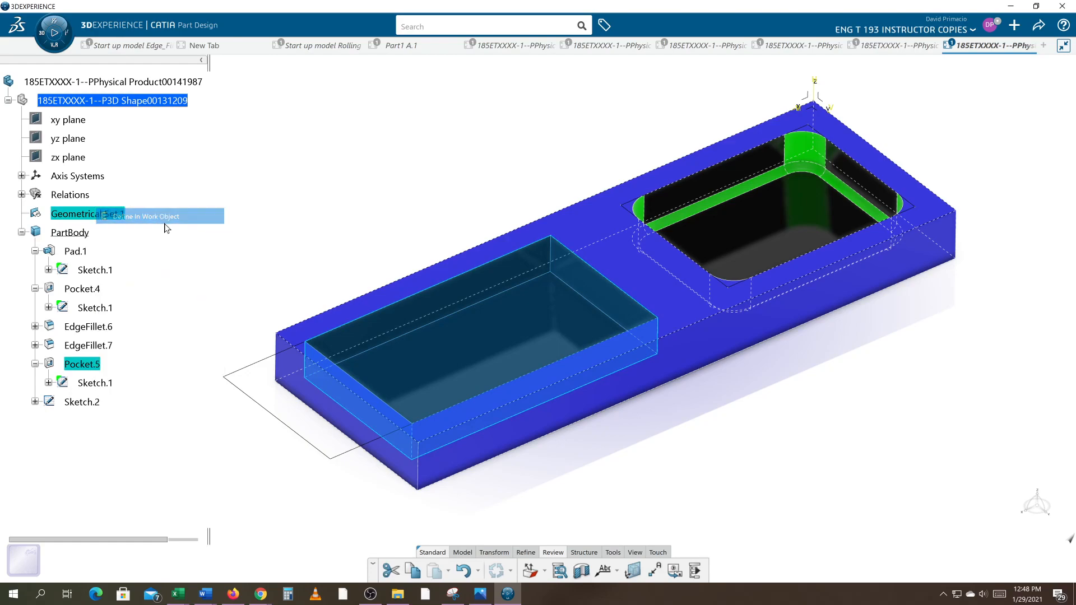
left_click(662, 432)
middle_click_drag(654, 440, 642, 436)
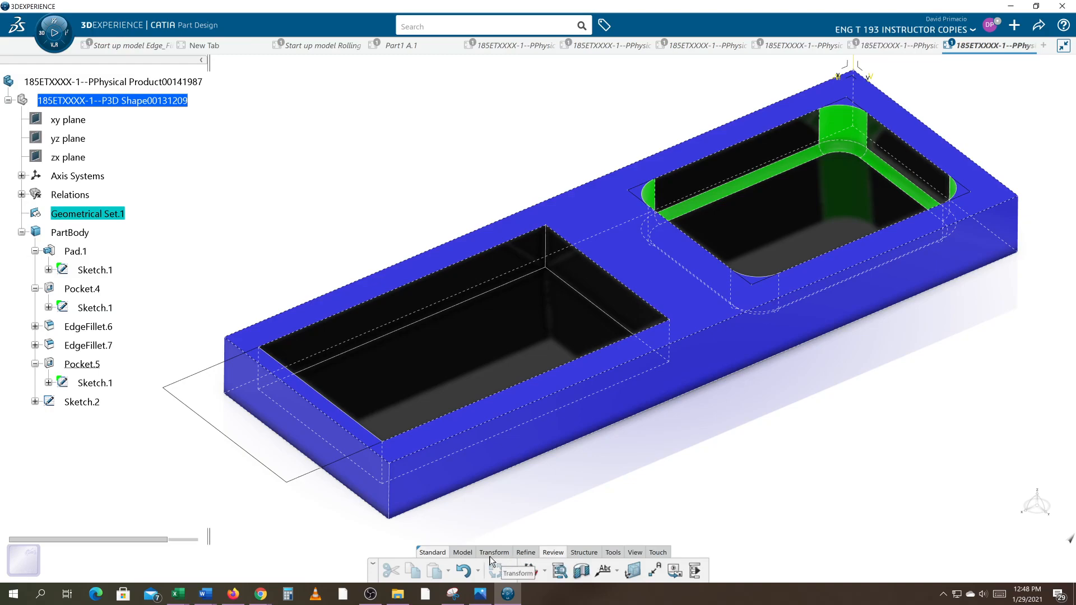
Fillet the two remaining vertical inner corner edges of Pocket.5 with a 0.5 in radius
left_click(463, 552)
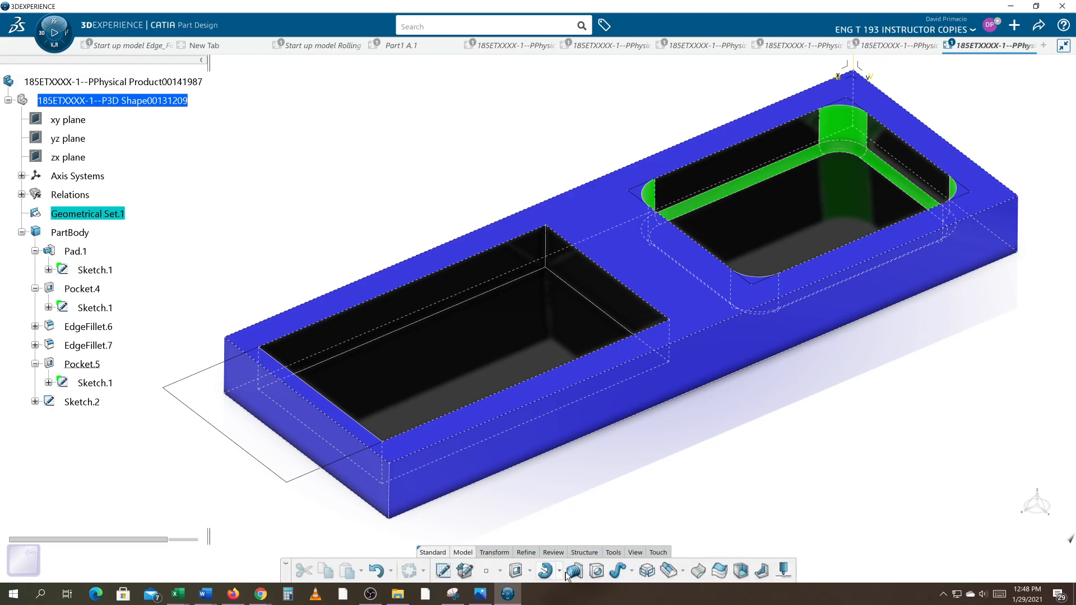
left_click(526, 553)
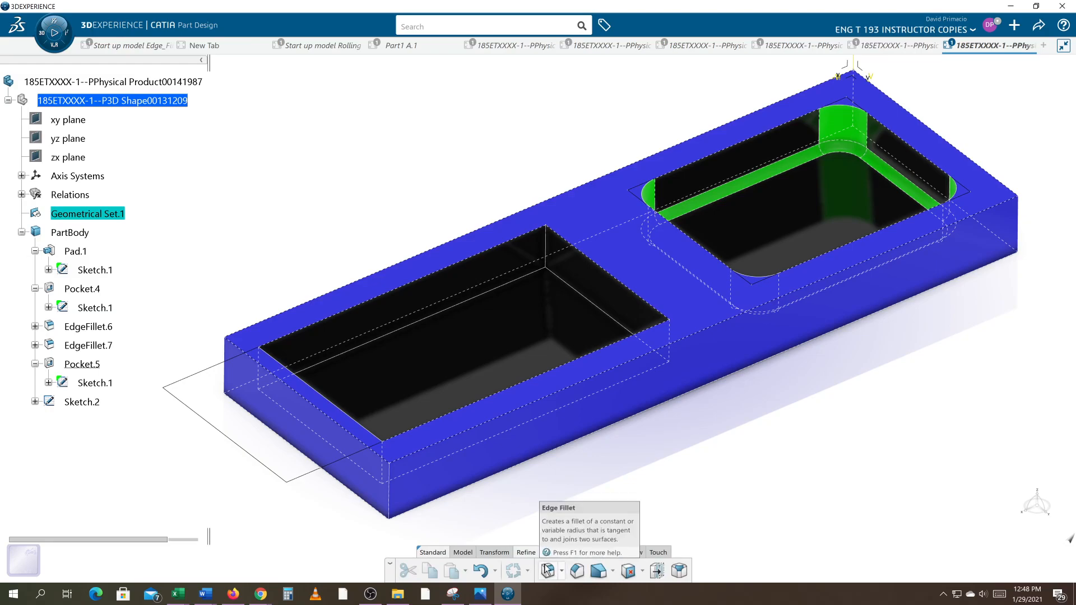
left_click(548, 570)
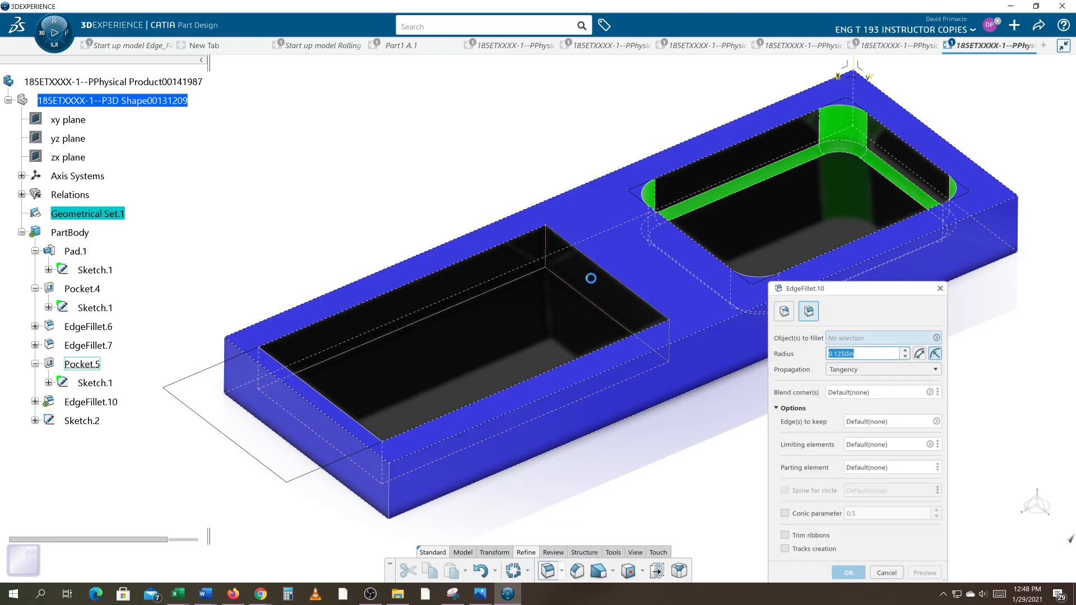
left_click(550, 246)
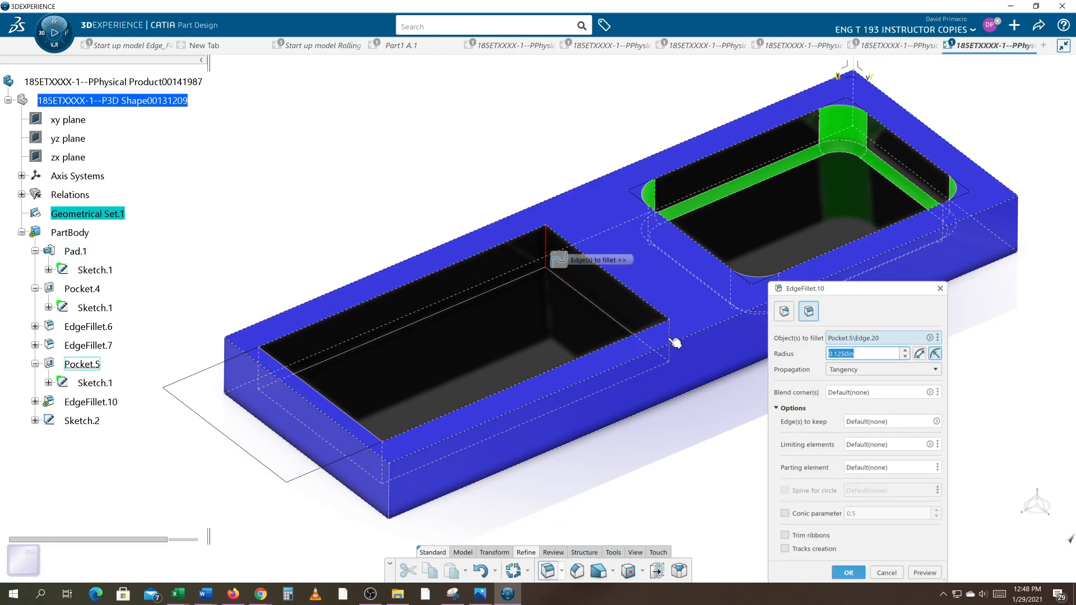
left_click(671, 340)
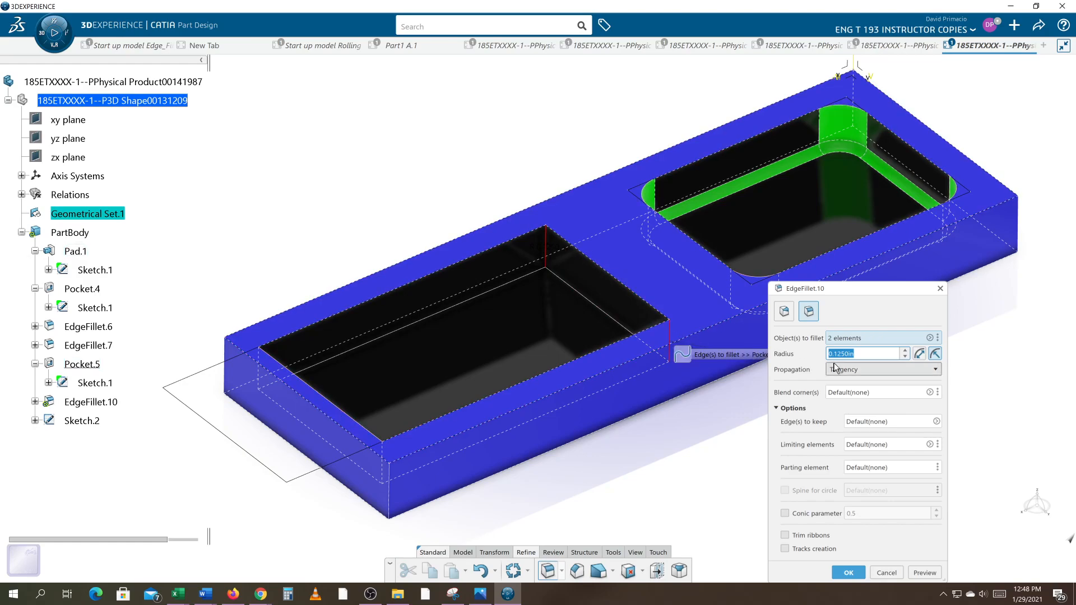
type(".")
key("Return")
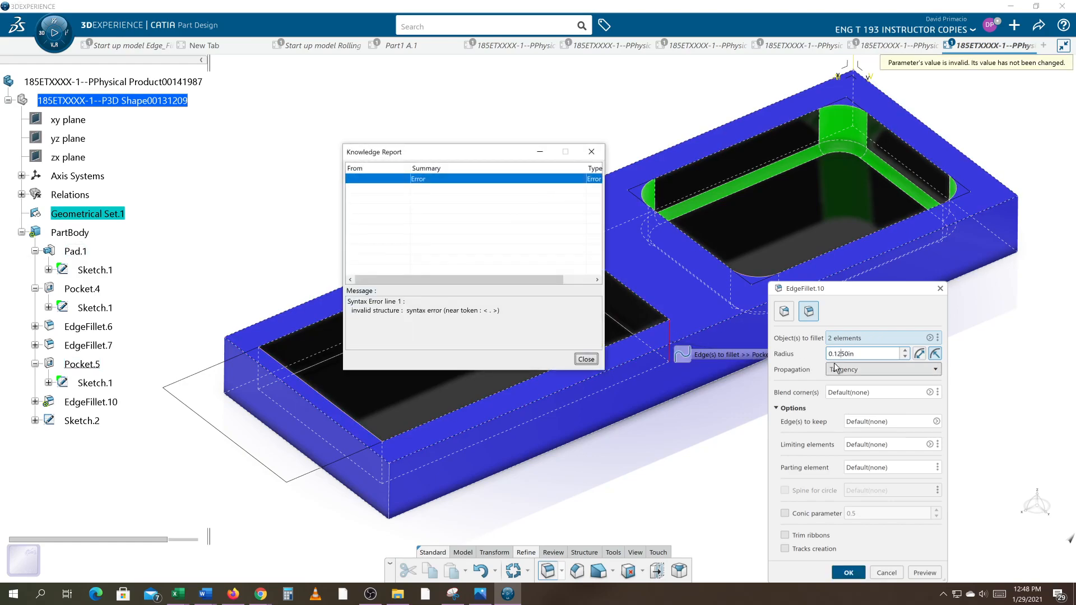
left_click(586, 359)
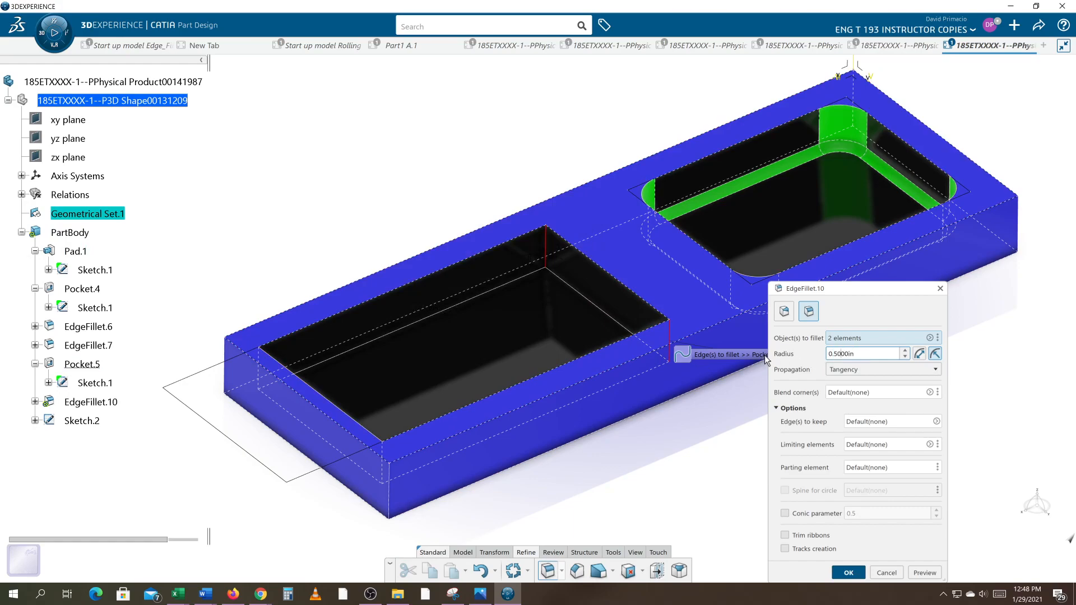
key("Return")
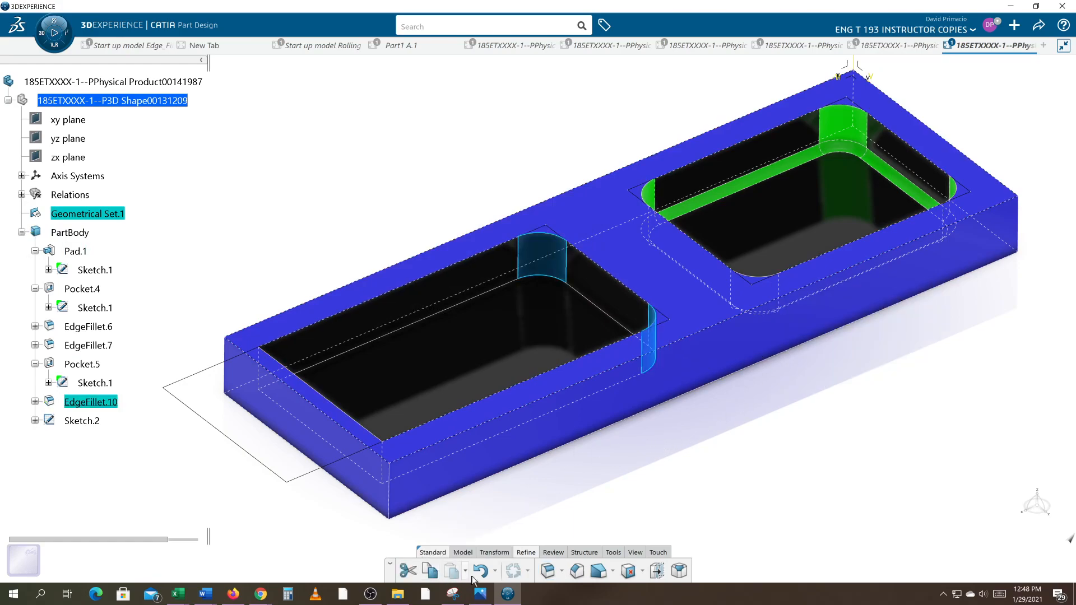
Fillet the floor edge of the open-ended pocket with a 0.12 in radius
left_click(547, 571)
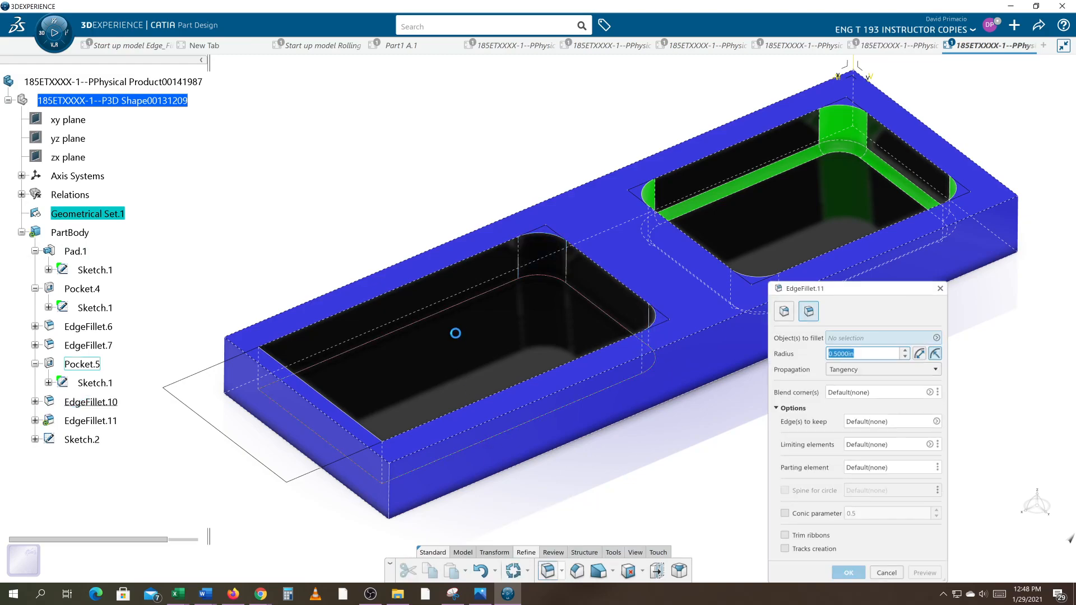
left_click(449, 312)
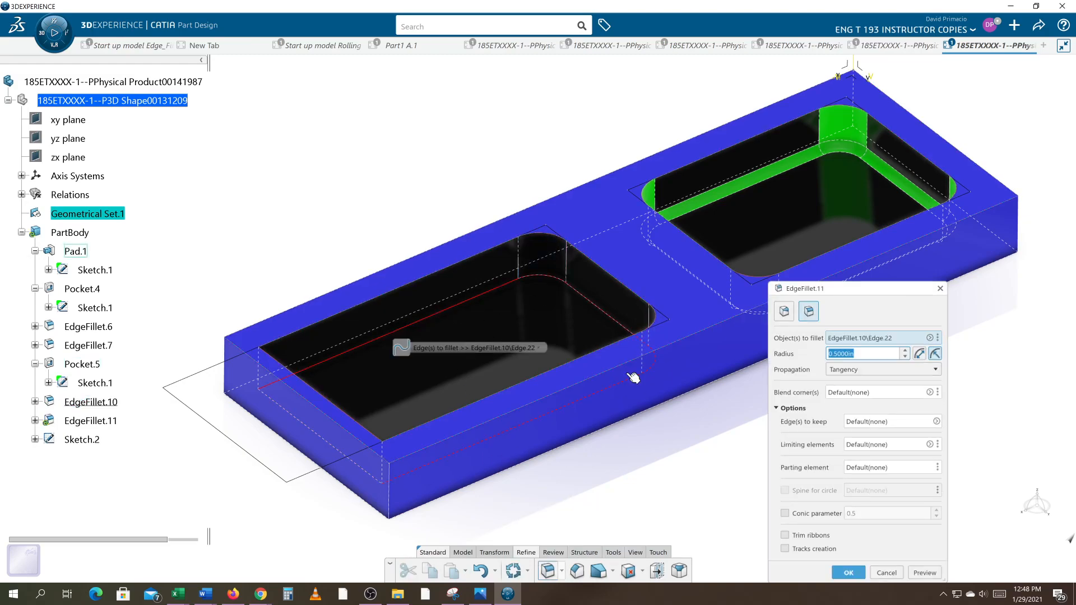
type(".12")
key("Return")
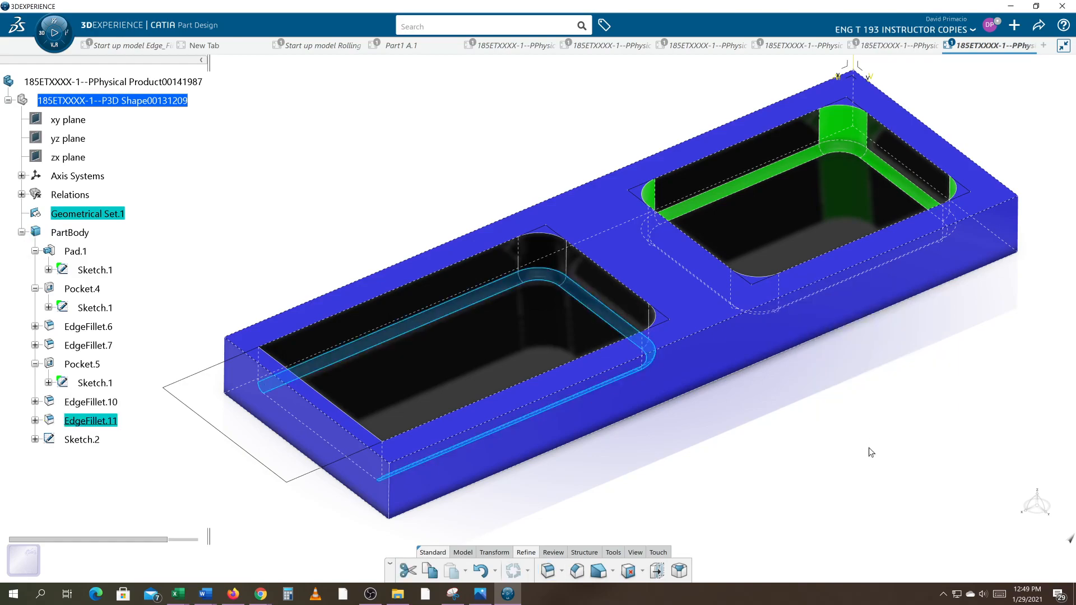
left_click(873, 508)
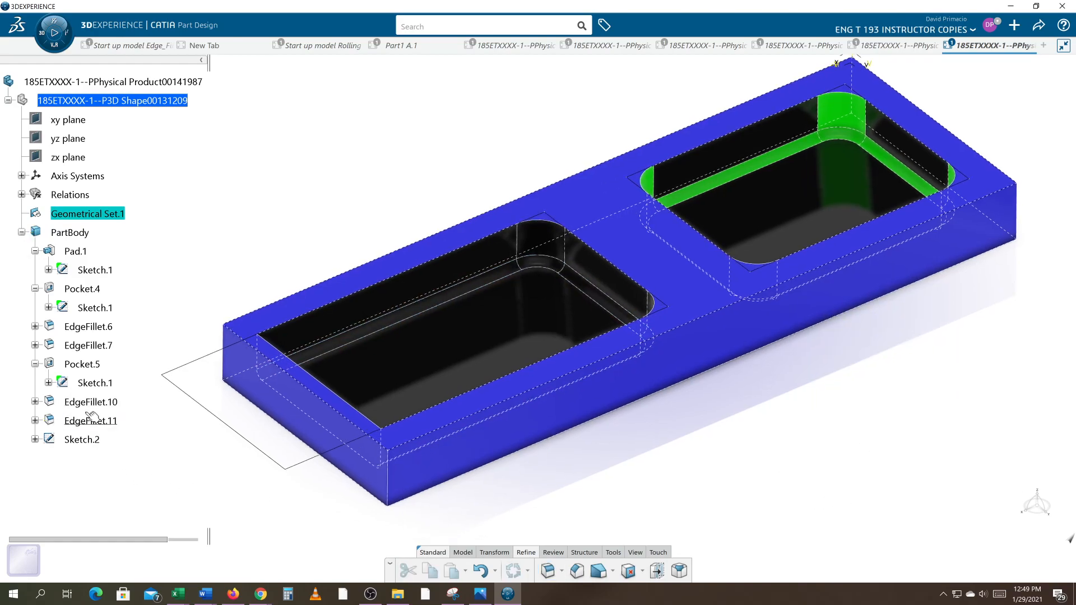
Set the fill color of EdgeFillet.10 and EdgeFillet.11 to bright green
left_click(79, 403)
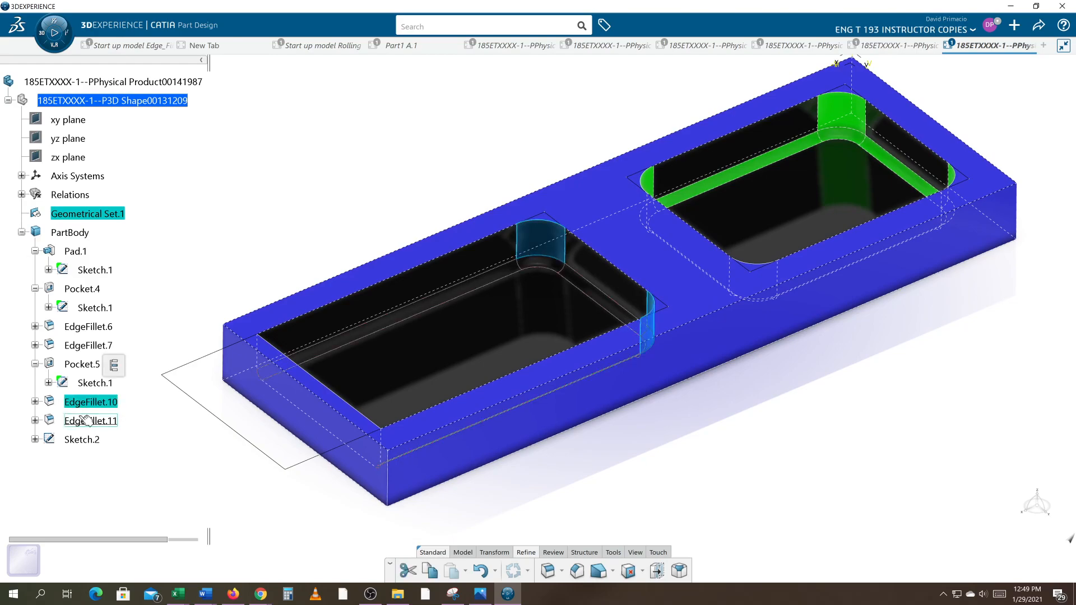
left_click(86, 420, "ctrl")
right_click(87, 421)
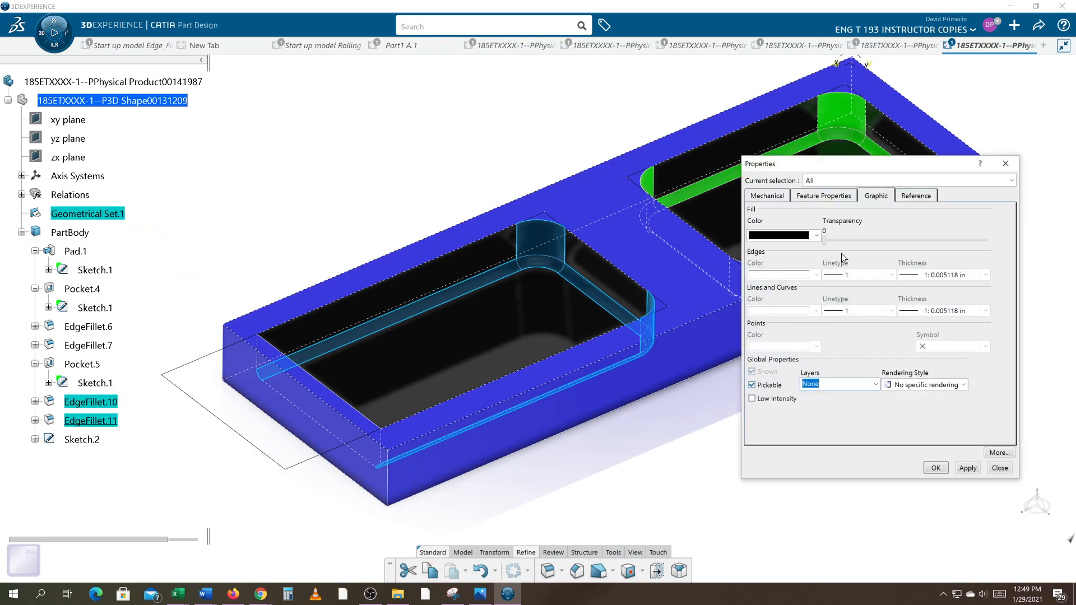
left_click(816, 236)
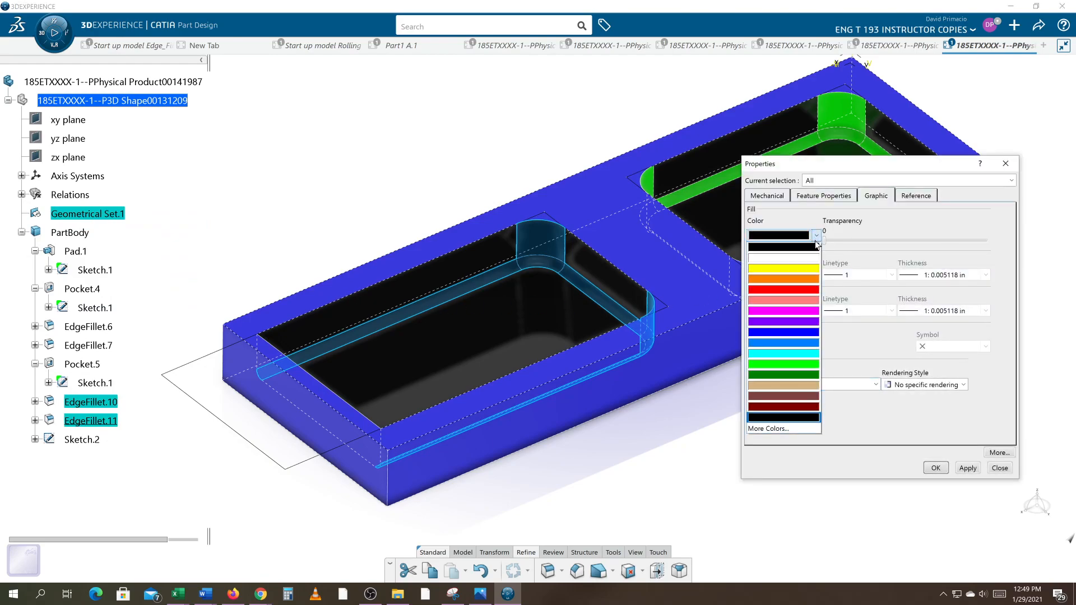
left_click(795, 364)
left_click(968, 468)
left_click(936, 468)
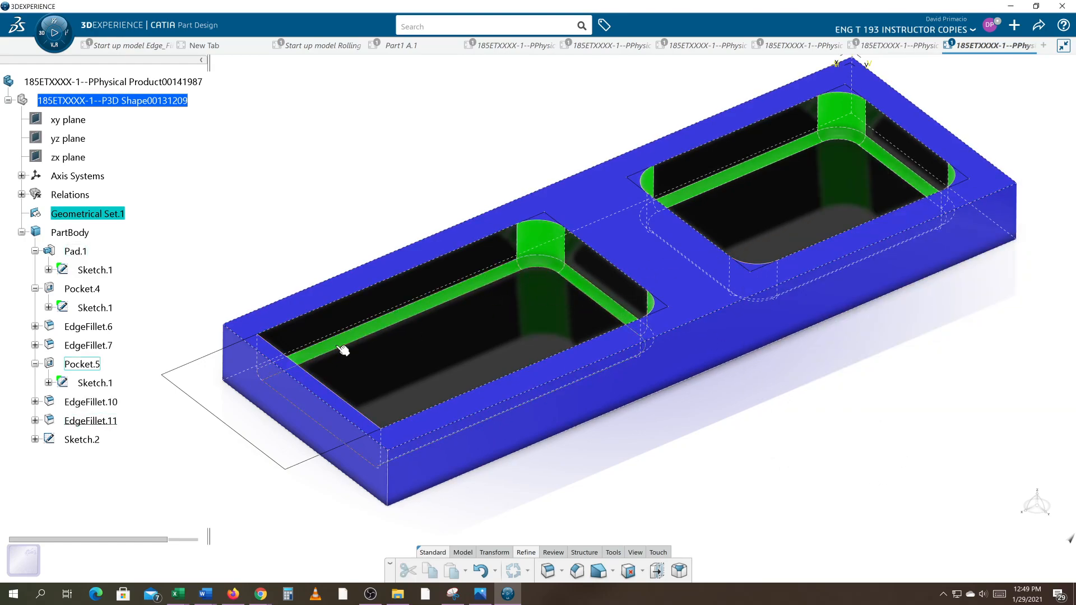
Examine which geometry each pocket, its edge fillets and the shared sketch control by highlighting them in the model
left_click(90, 402)
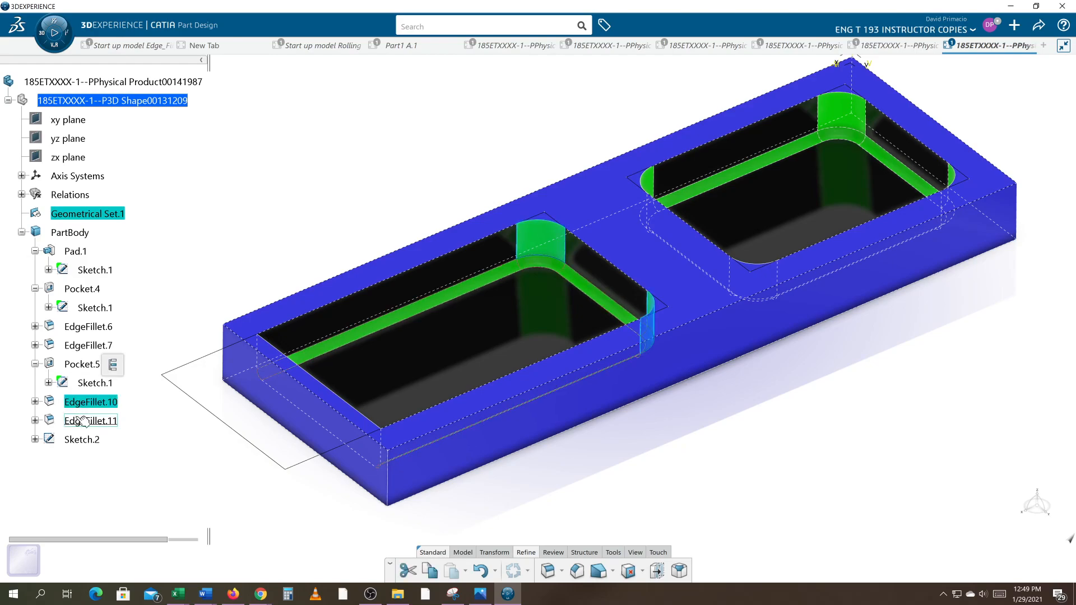
left_click(83, 421)
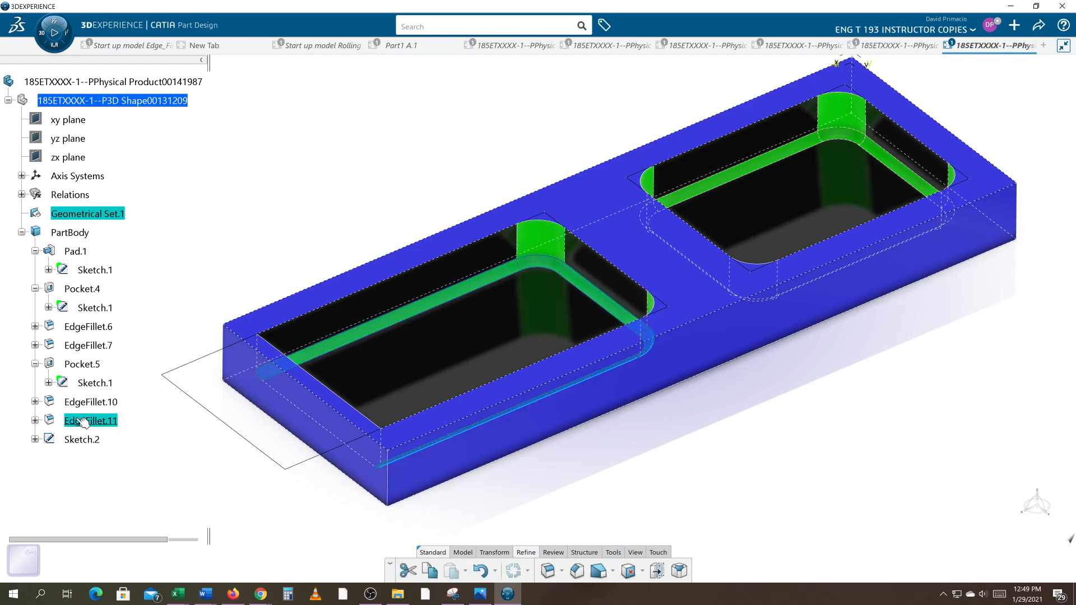
left_click(82, 365)
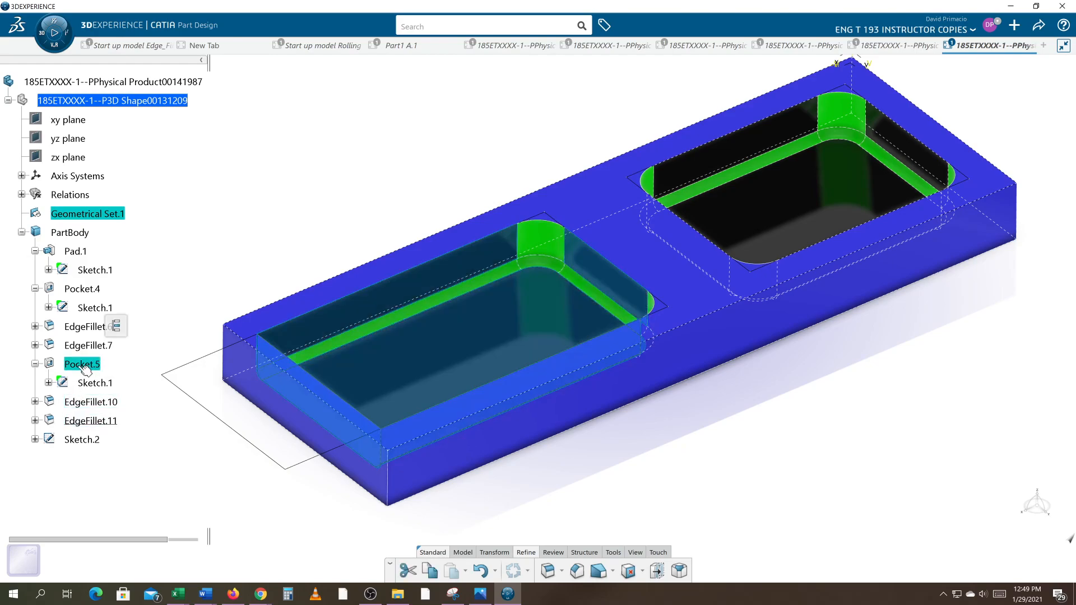
left_click(164, 255)
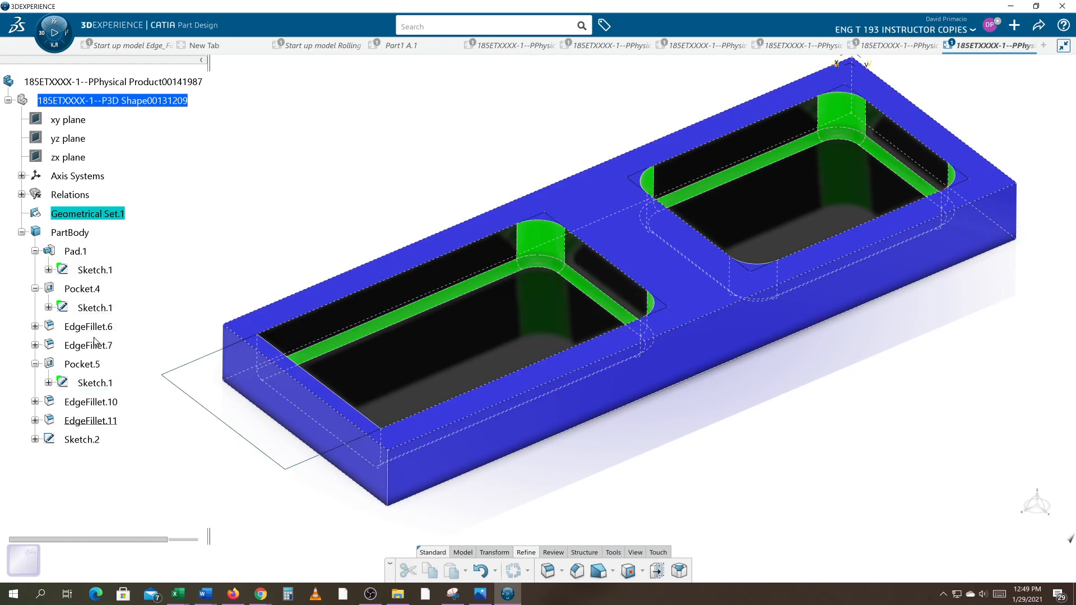
left_click(96, 308)
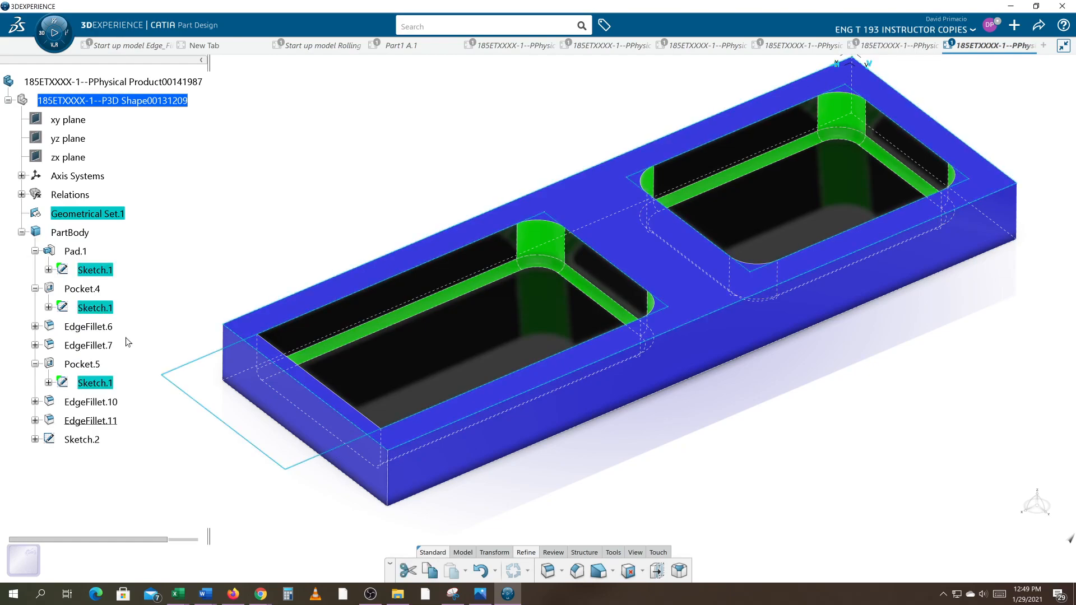
left_click(95, 328)
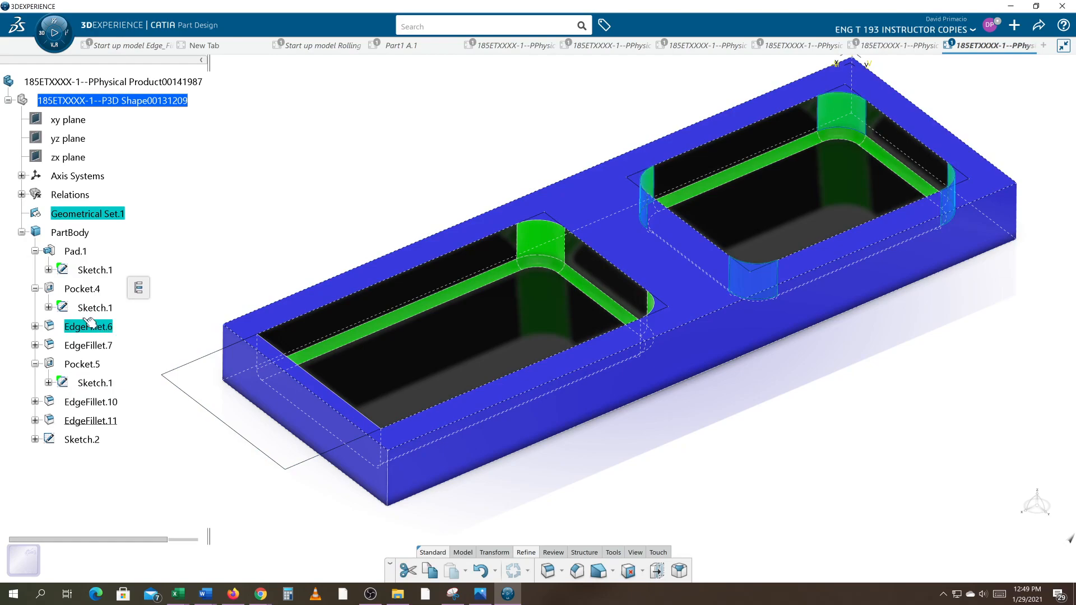
left_click(89, 347, "ctrl")
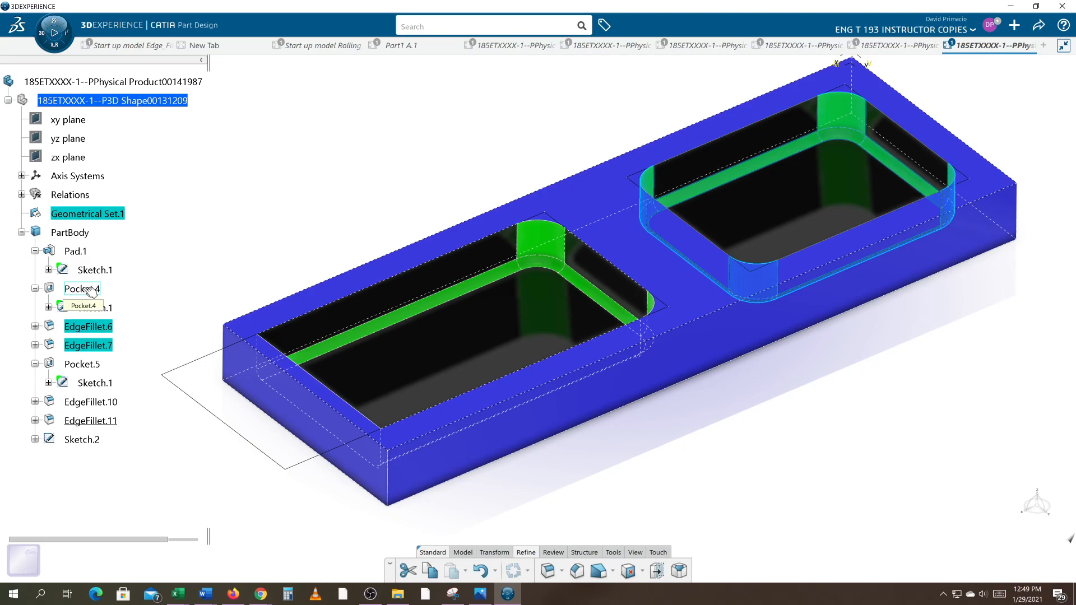
left_click(122, 308)
Hide the shared Sketch.1 so that only the solid block is displayed
left_click(92, 383)
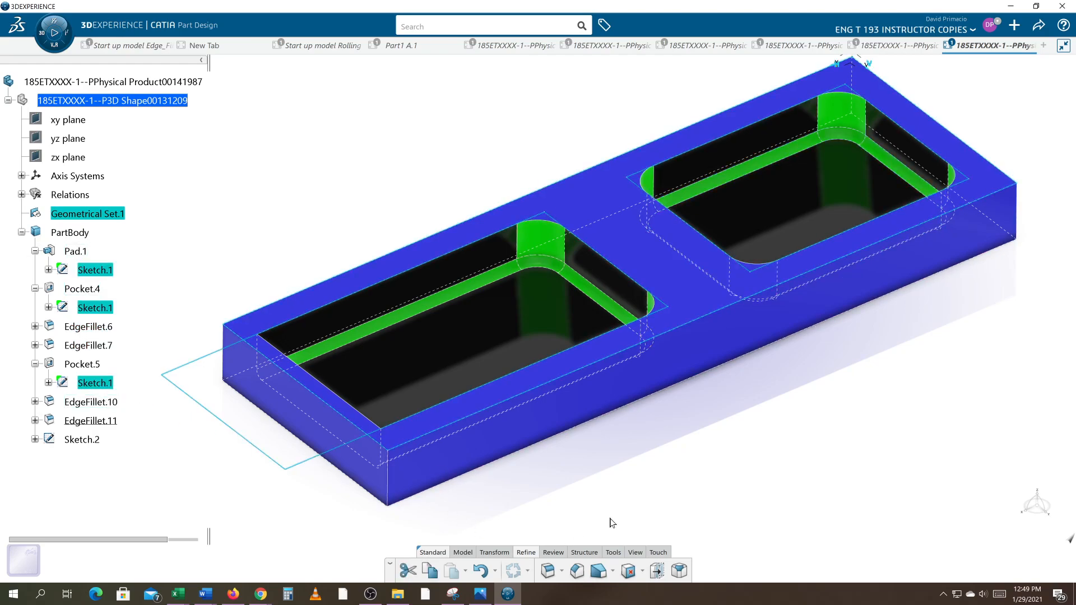
right_click(91, 383)
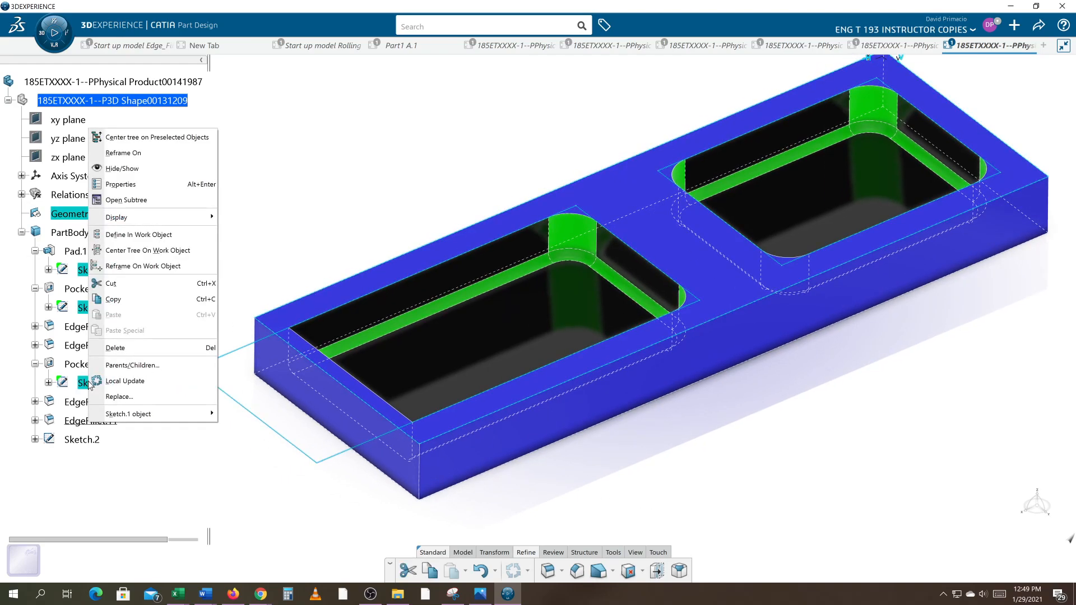
left_click(123, 170)
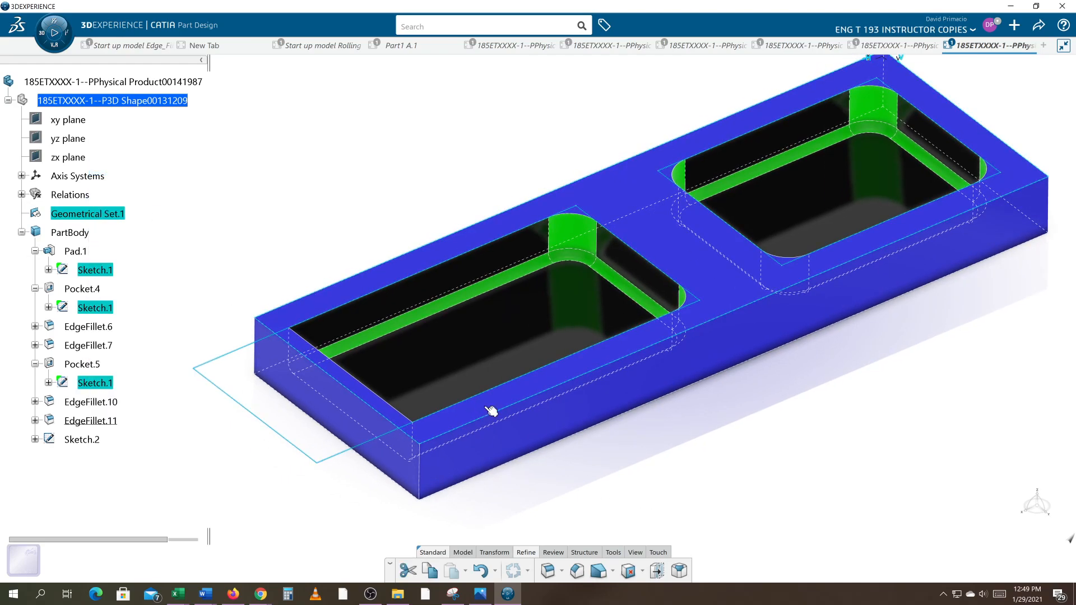
left_click(671, 450)
middle_click_drag(671, 450, 675, 441)
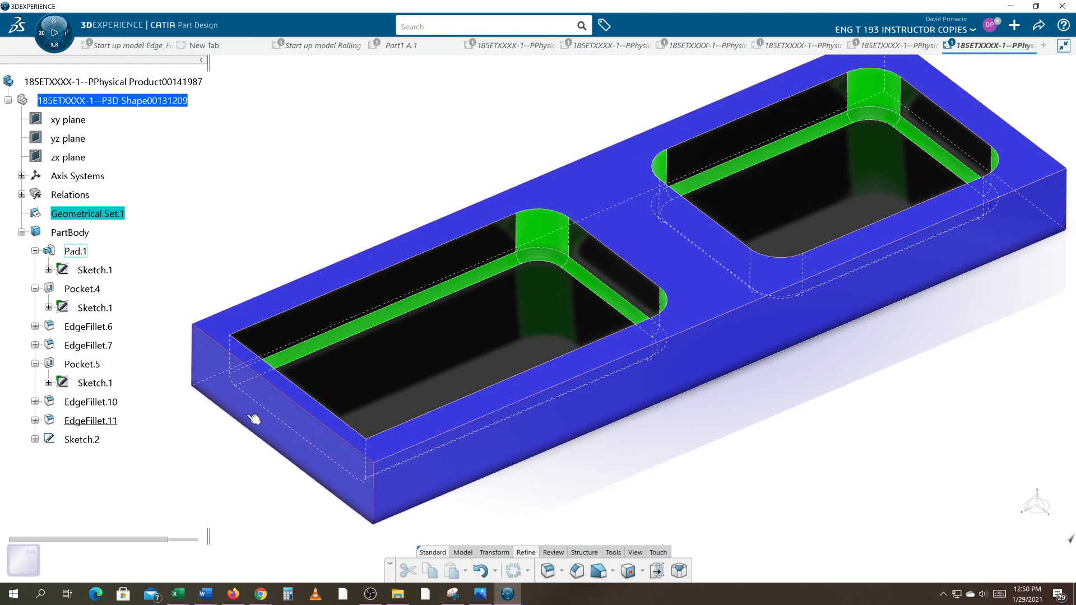
Open the shared Sketch.1 to review its pocket profiles and dimensions, and return to the solid part
double_click(94, 383)
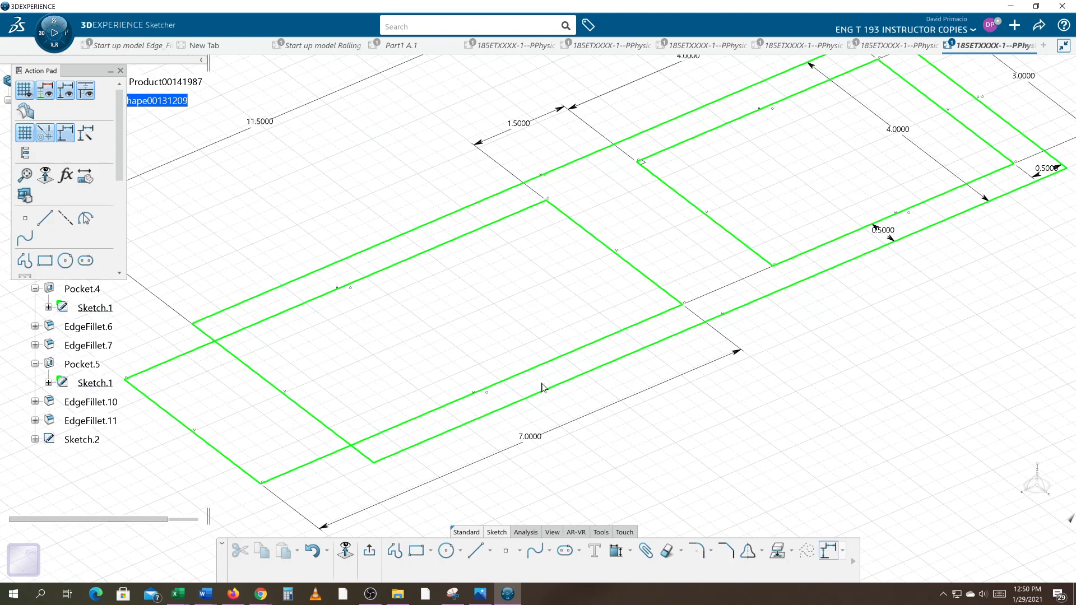
middle_click_drag(298, 424, 328, 422)
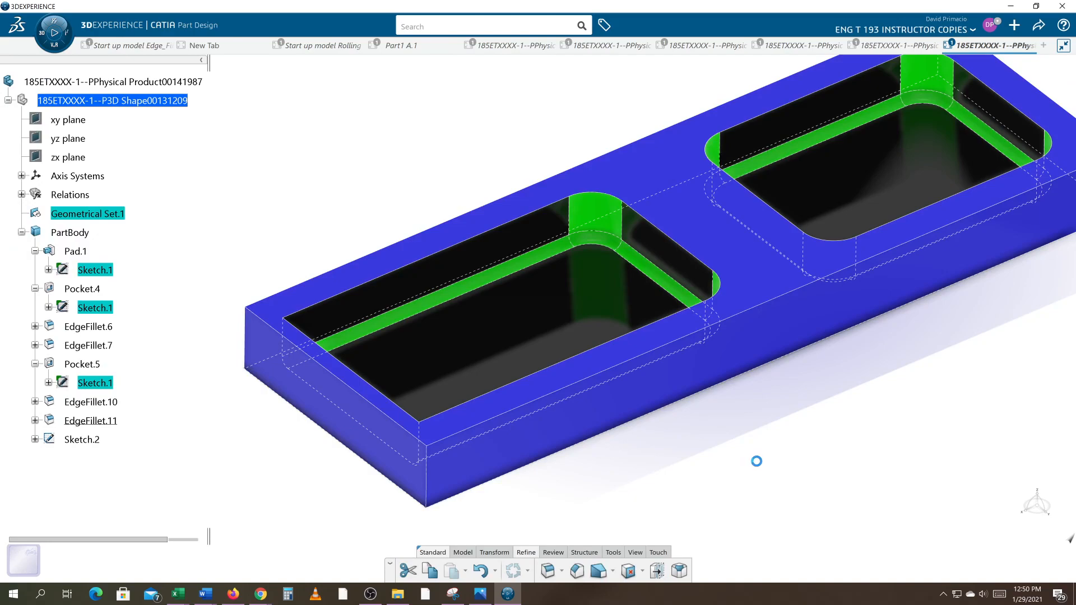
middle_click_drag(823, 389, 714, 430)
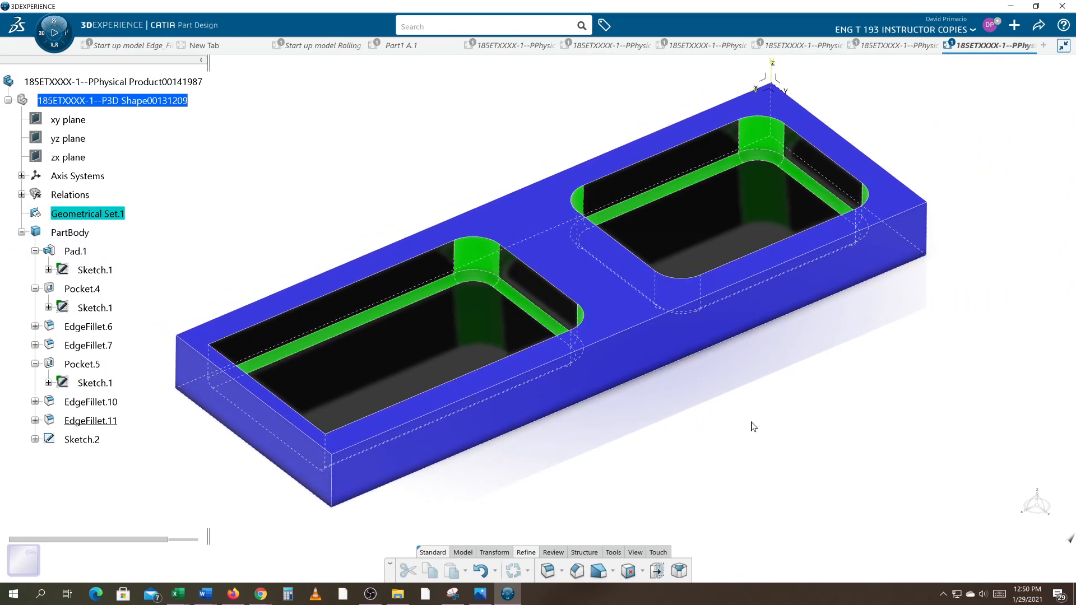
scroll(773, 418, "up", 1)
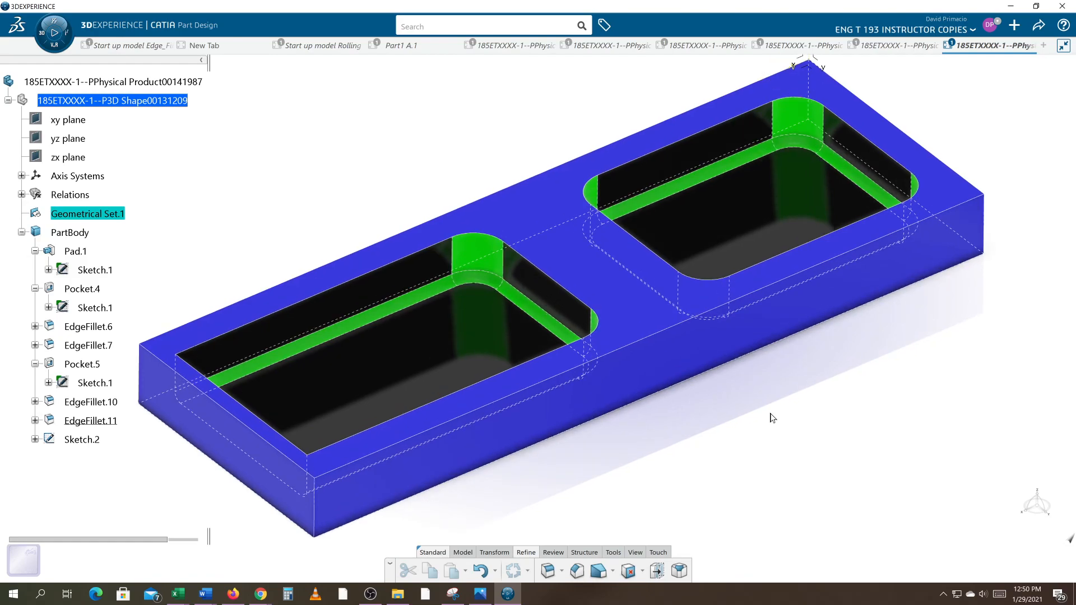
key("alt+Tab")
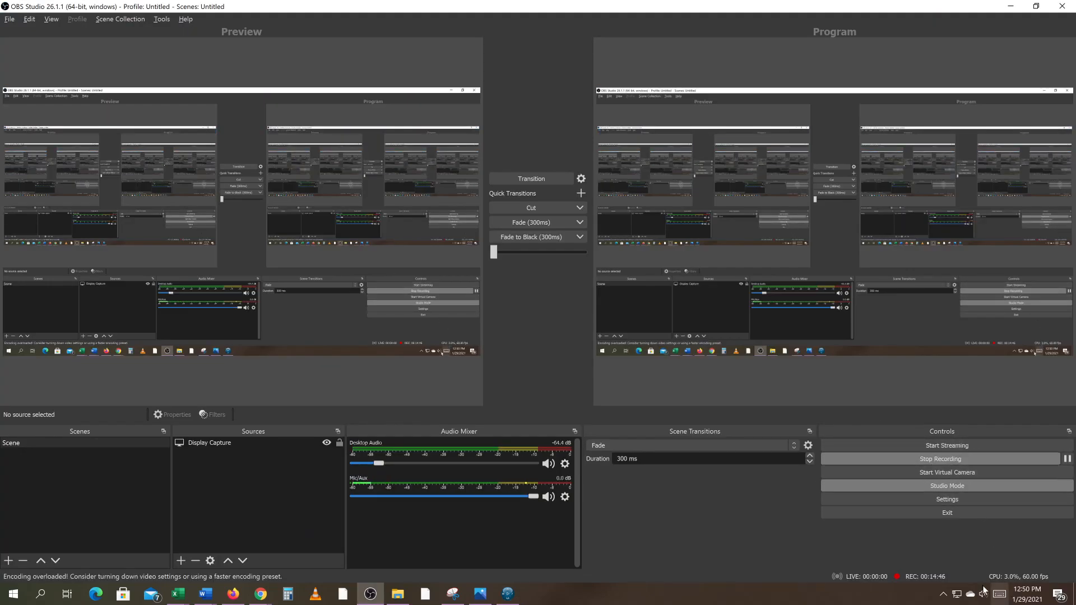